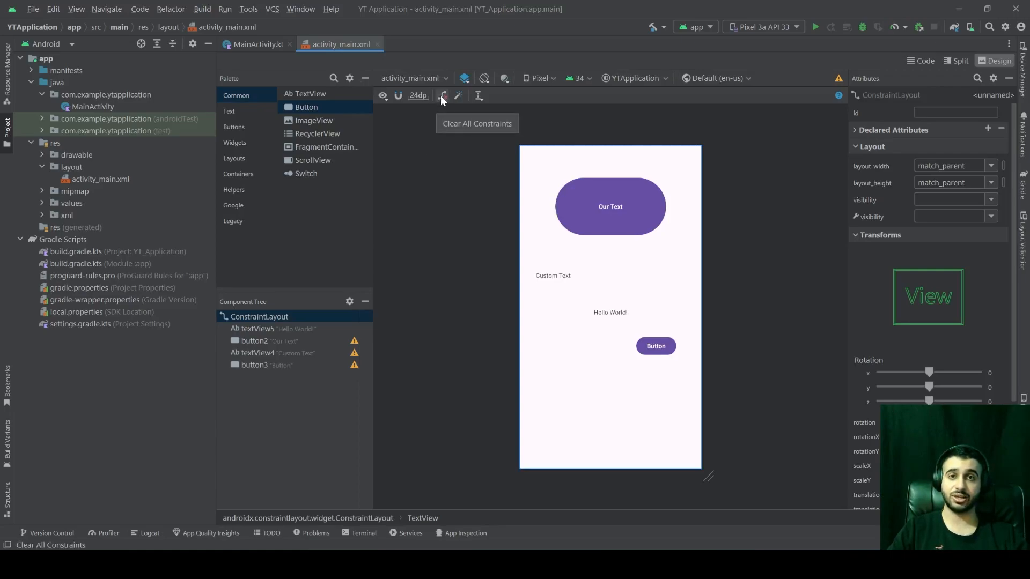
- Clear all constraints in the activity_main.xml layout and run the app on the Pixel 3a API 33 emulator
click(441, 96)
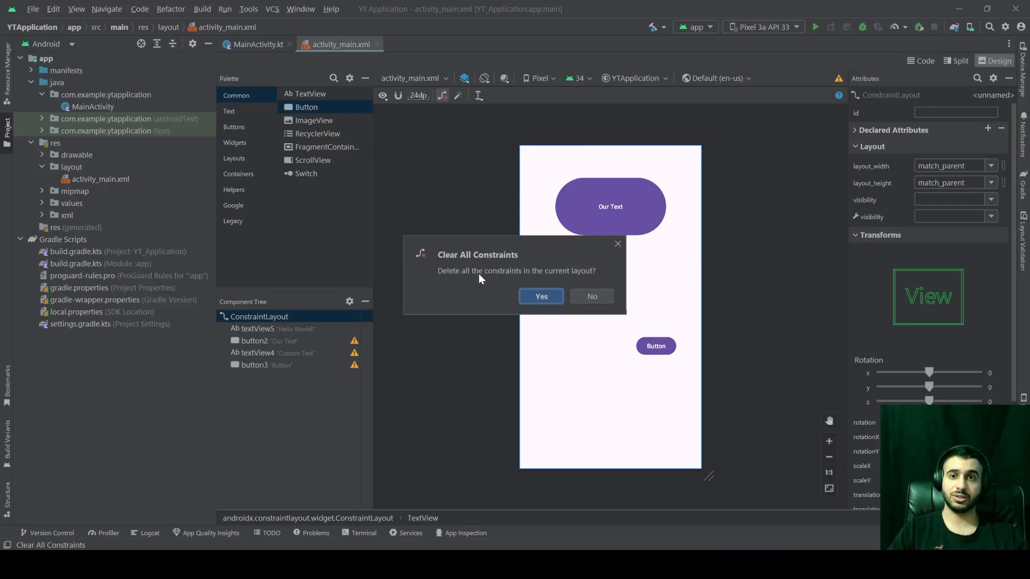
click(549, 296)
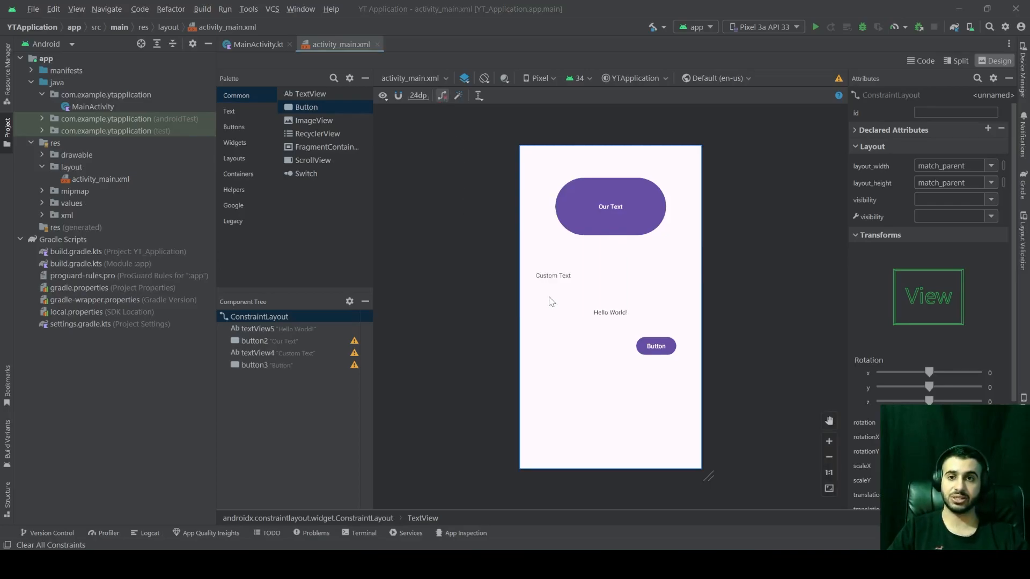
click(474, 302)
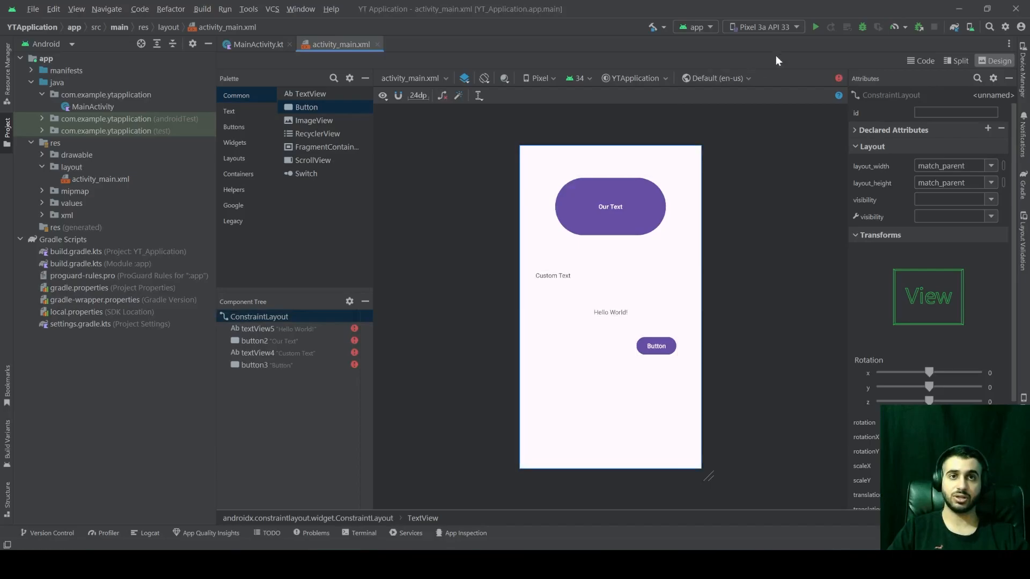
click(815, 26)
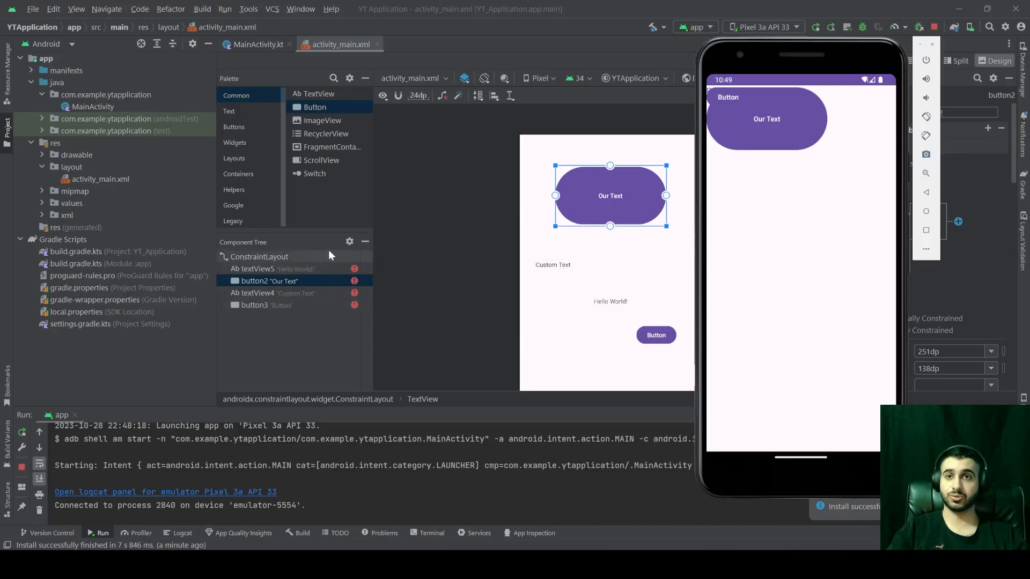
- Read the missing-constraints error details for the Our Text button and compare them with the layout in the running emulator
click(364, 244)
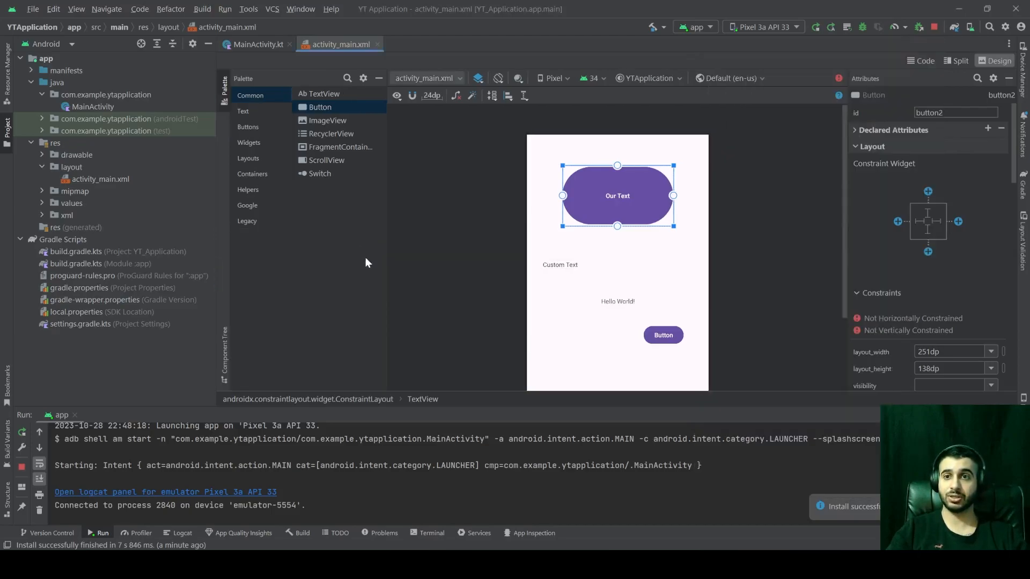
click(225, 353)
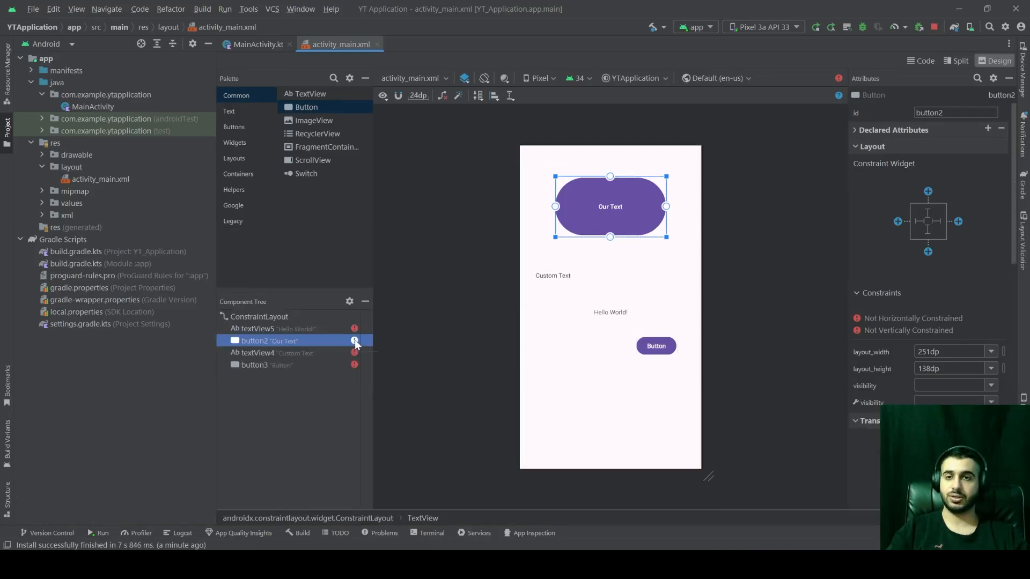
mouse_move(352, 341)
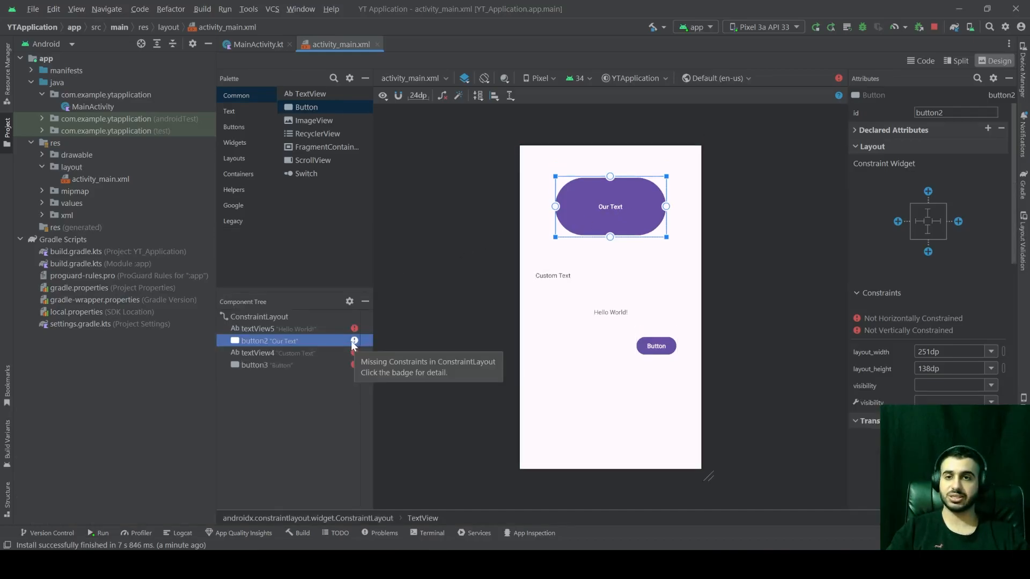
click(354, 341)
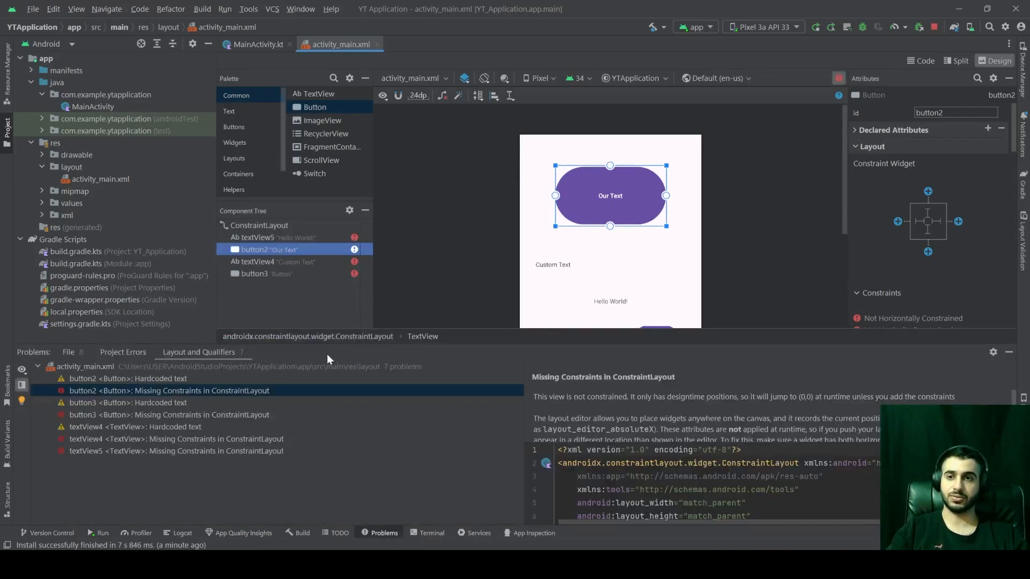
click(283, 392)
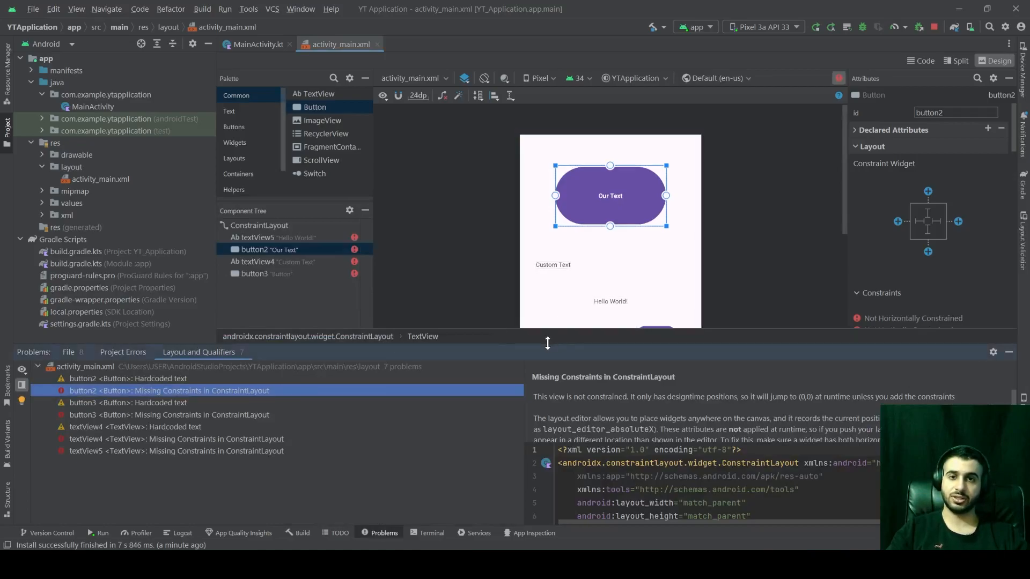
drag(546, 344, 548, 238)
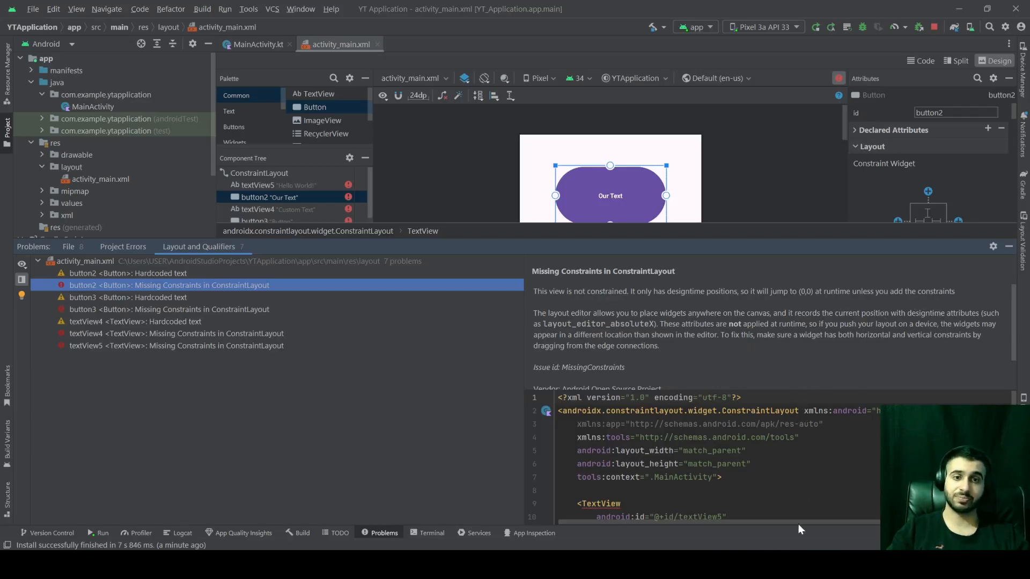
click(810, 564)
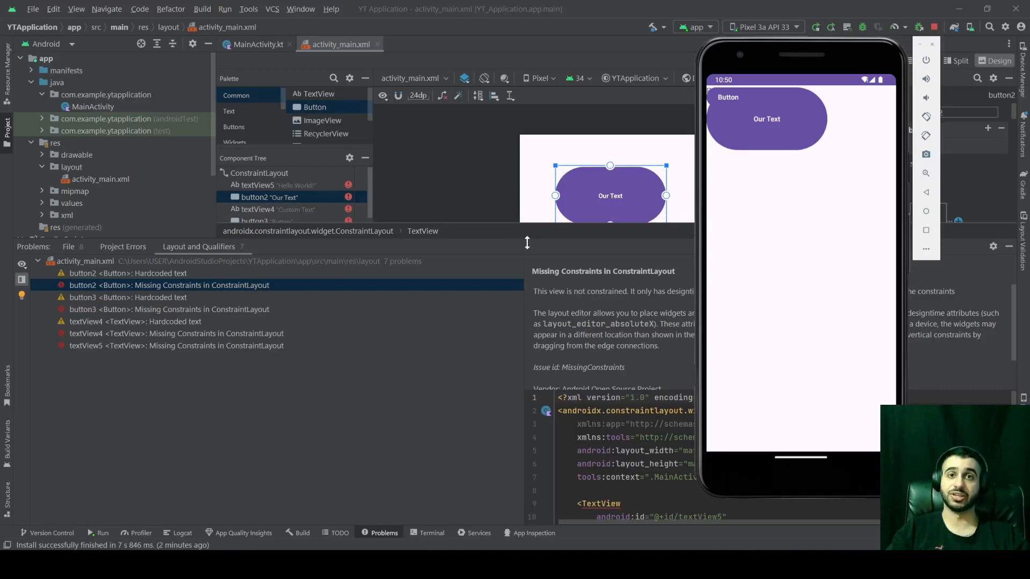
drag(529, 243, 532, 434)
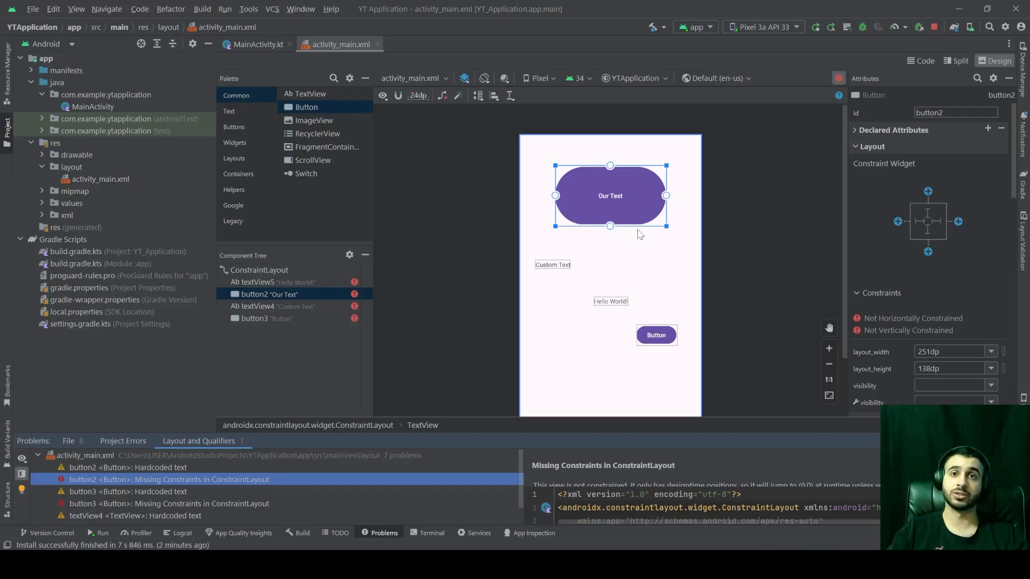
- Infer constraints for all components in the layout and run the app again on the emulator
click(458, 96)
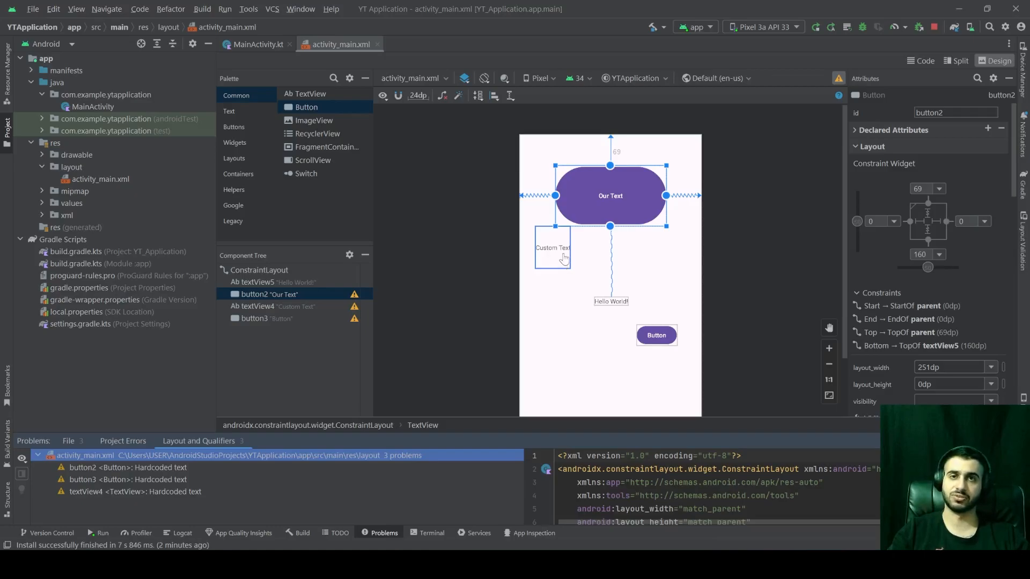
click(814, 27)
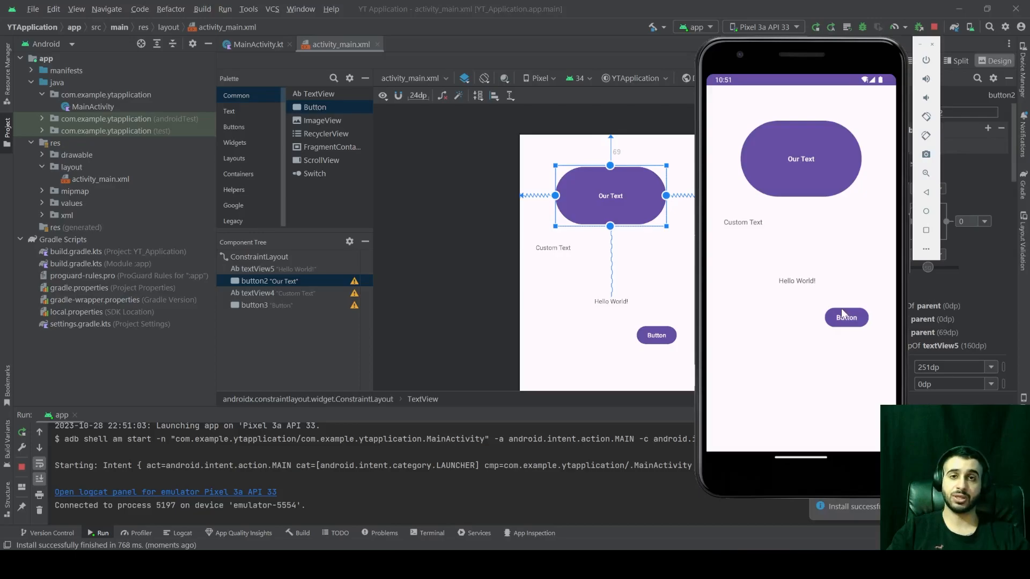
- Inspect the inferred constraints of the Our Text button, Custom Text, Hello World and the small Button one by one
click(630, 194)
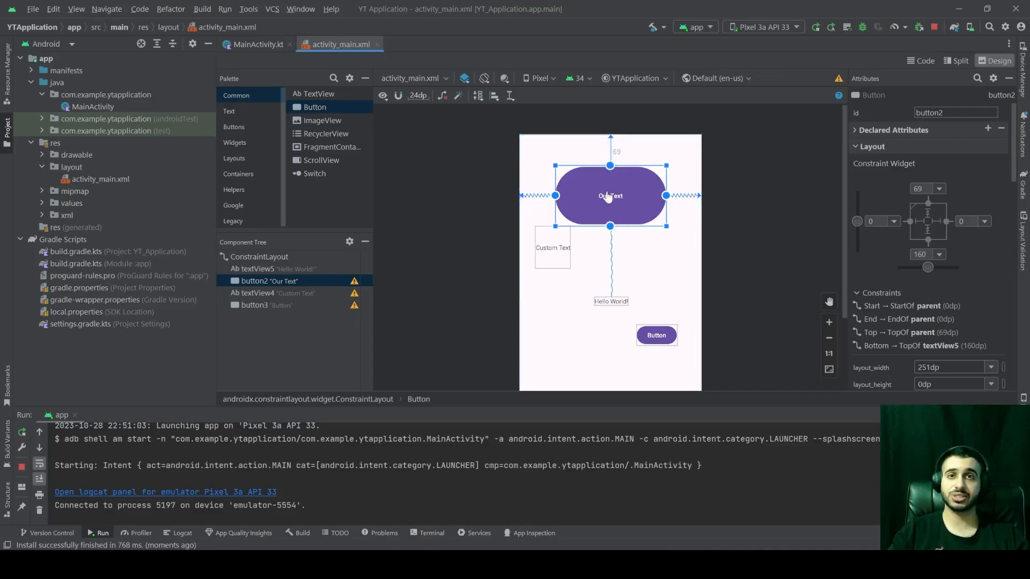
click(558, 247)
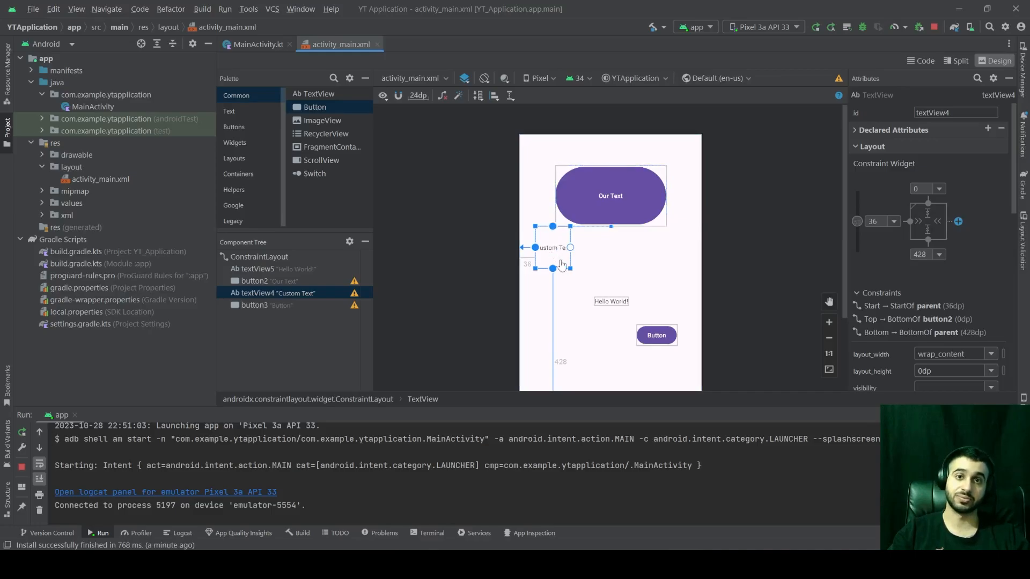
click(613, 304)
scroll(614, 284, down, 2)
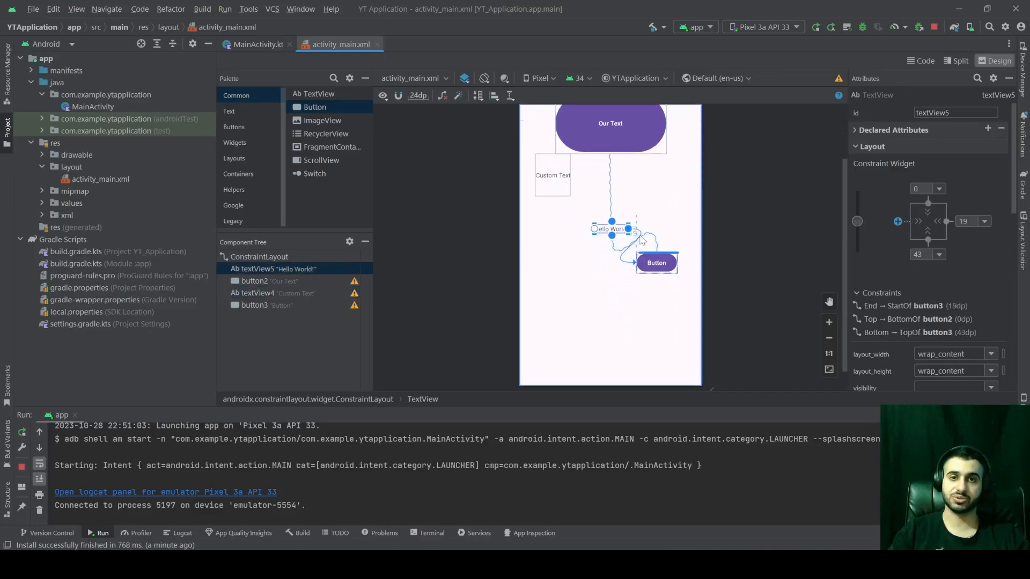
click(667, 263)
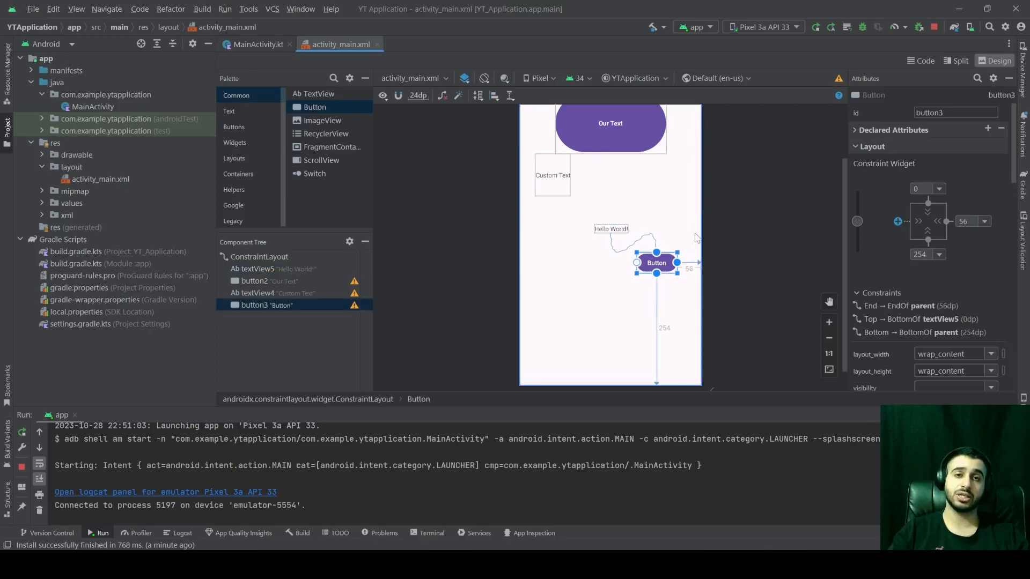
scroll(681, 238, up, 1)
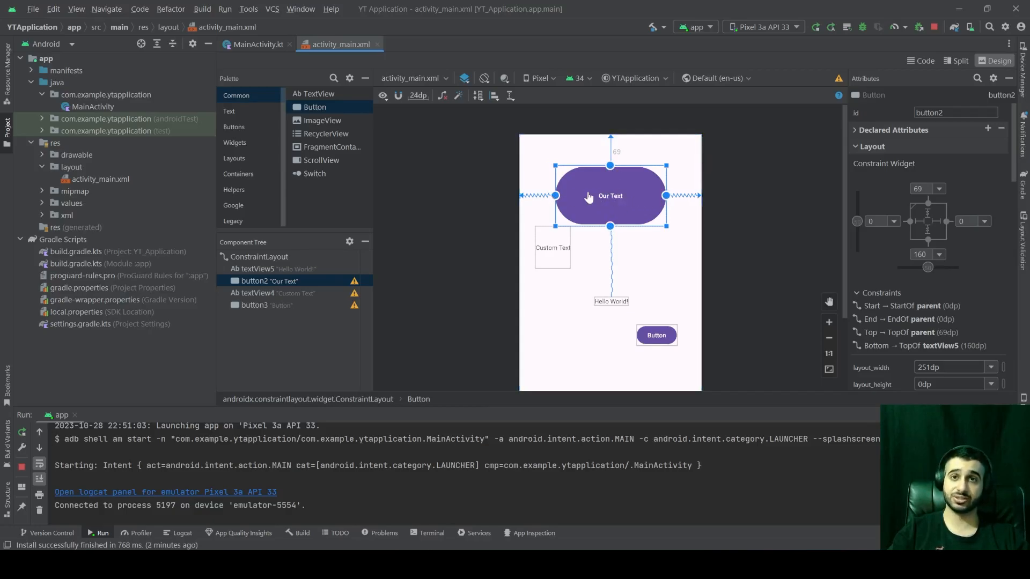
- Remove the bottom, end and top constraints from the Our Text button, keeping only its start constraint
click(610, 226)
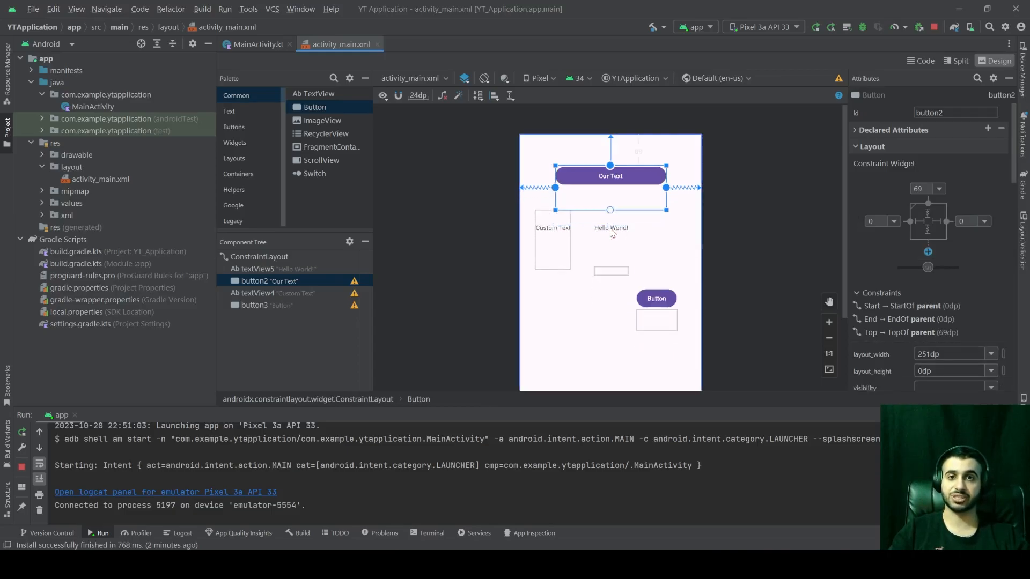
click(666, 176)
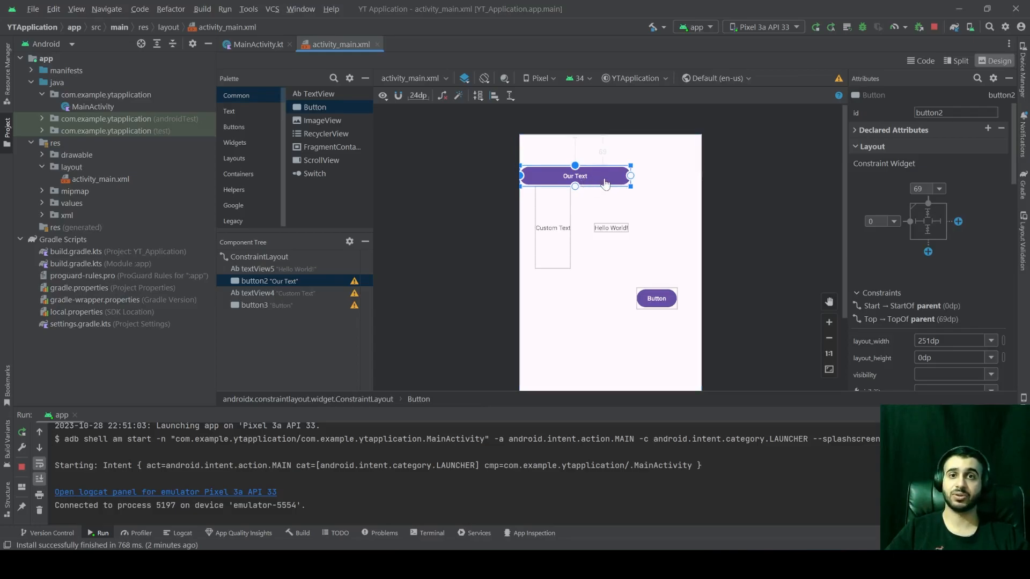
click(575, 166)
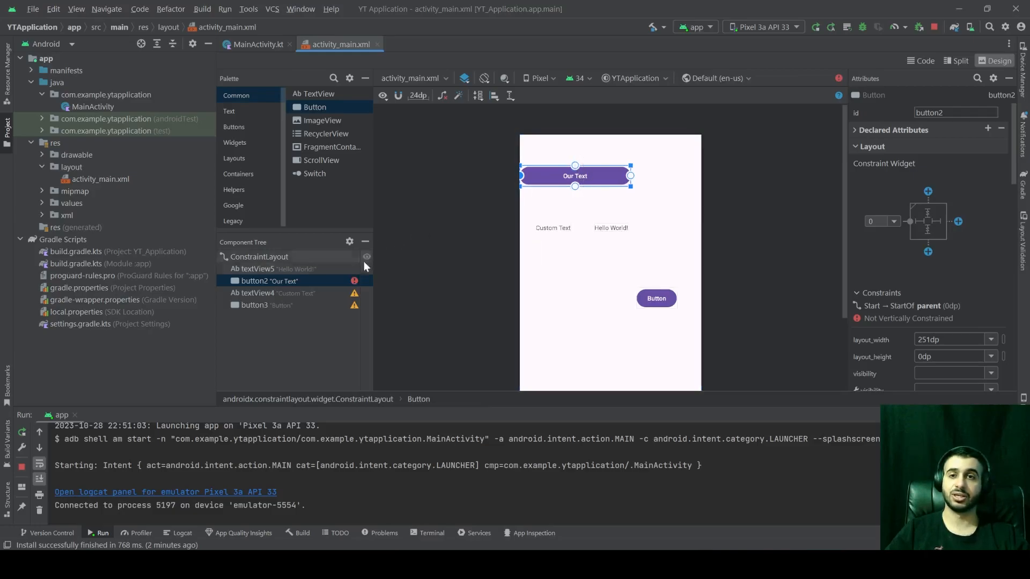
- Read the missing vertical constraint error for the Our Text button in an enlarged problems view, and close that view
click(354, 281)
drag(451, 432, 510, 233)
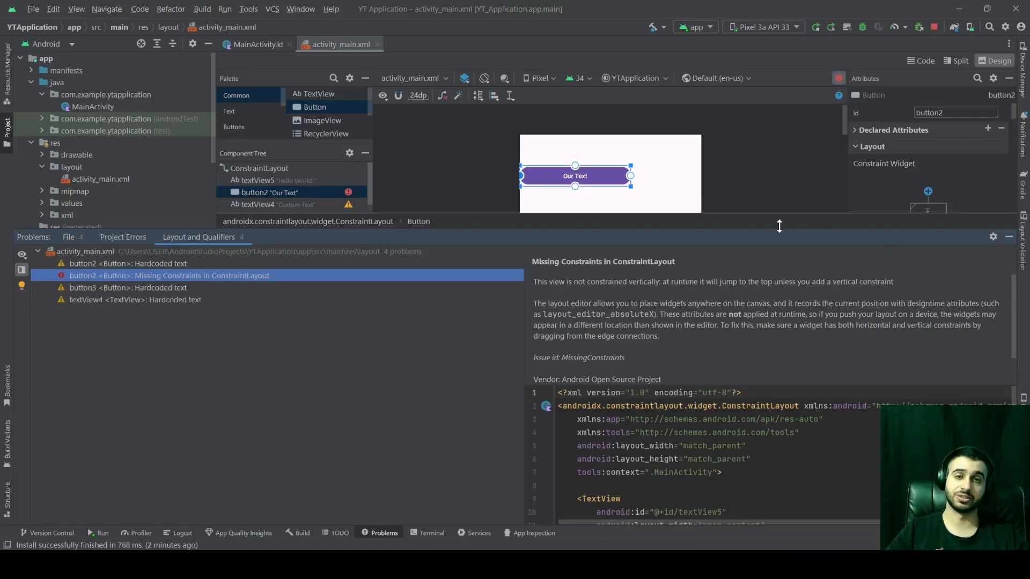
click(1008, 237)
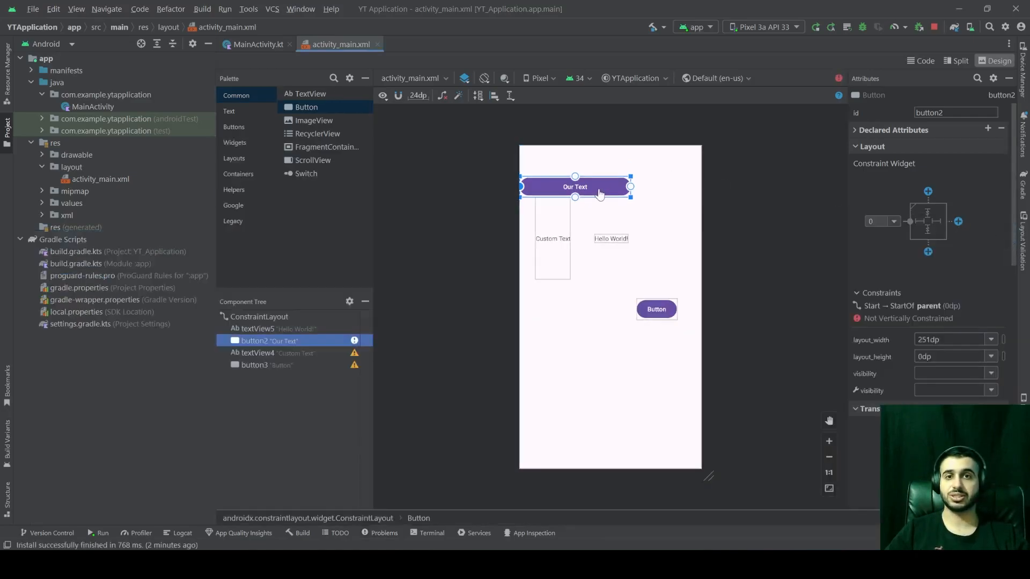
- Undo the three constraint removals on the Our Text button
key(ctrl+z)
key(ctrl+z)
key(ctrl+z)
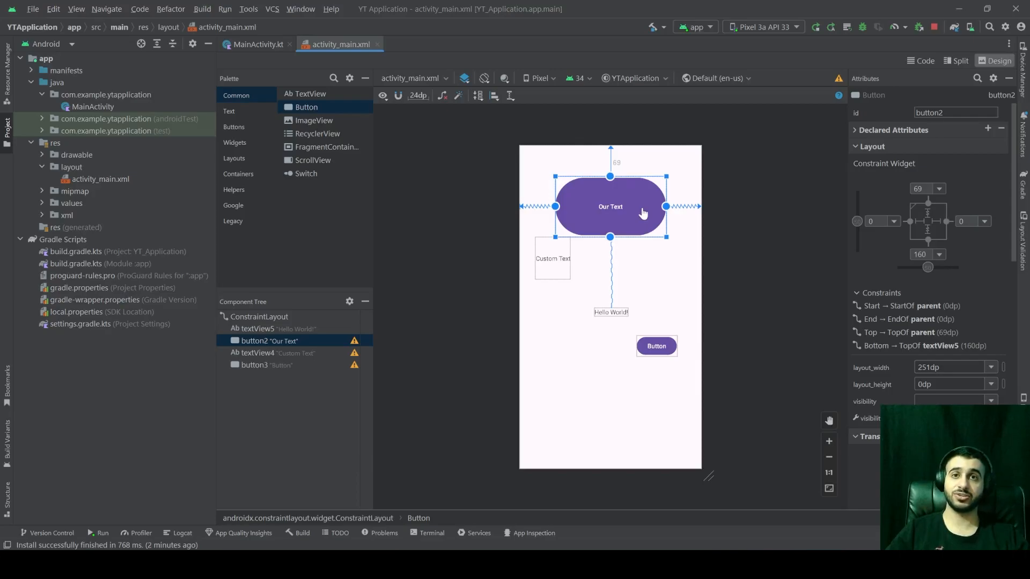
- Compare the constraints of Custom Text, the Our Text button and Hello World, including which component each one is attached to
click(558, 268)
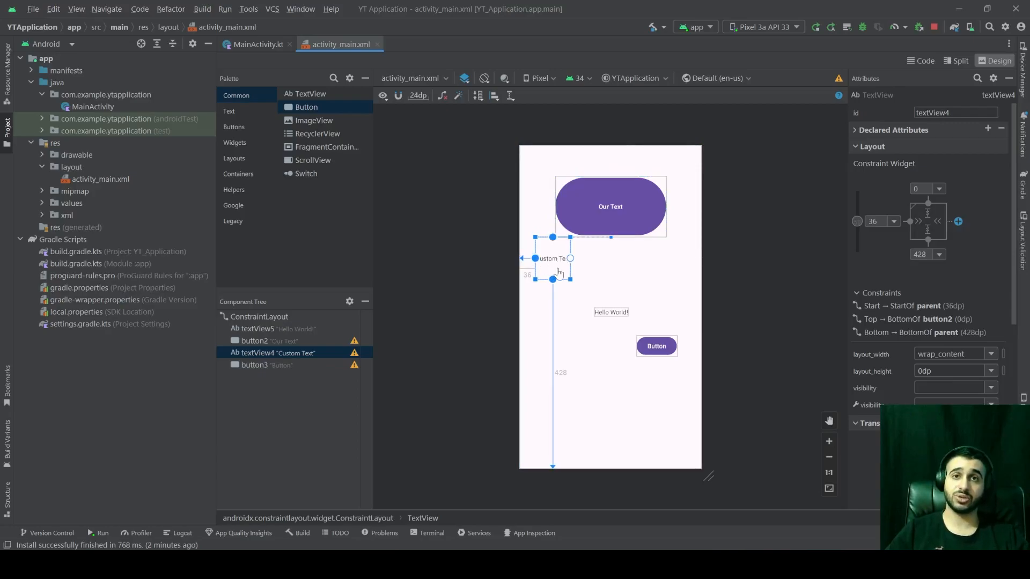
click(632, 225)
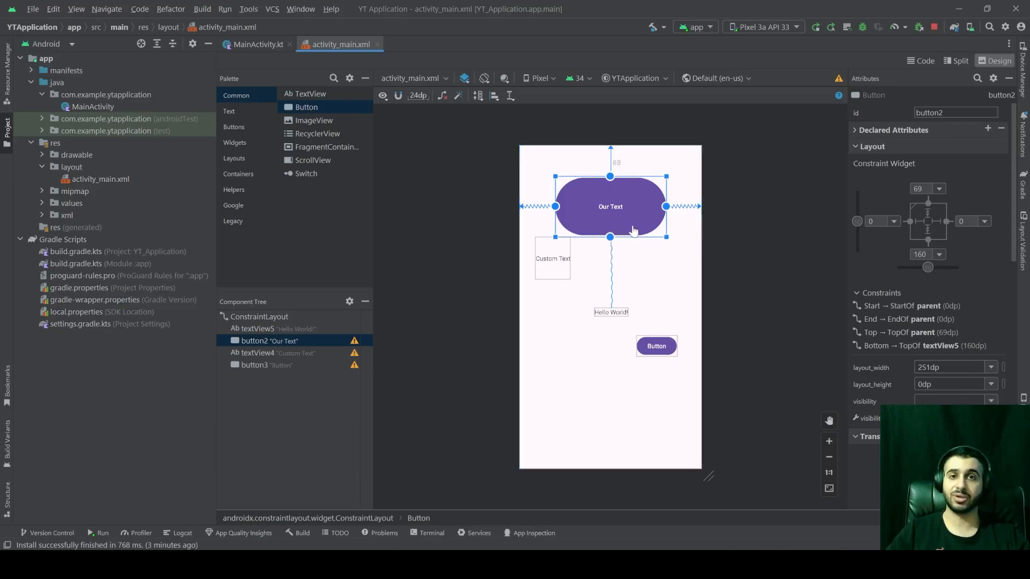
click(620, 314)
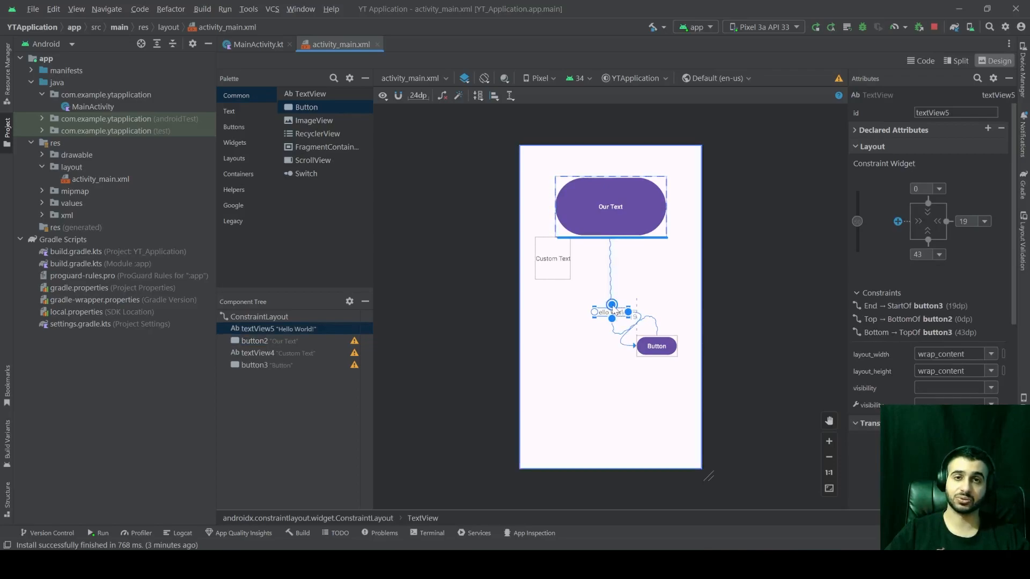
click(628, 217)
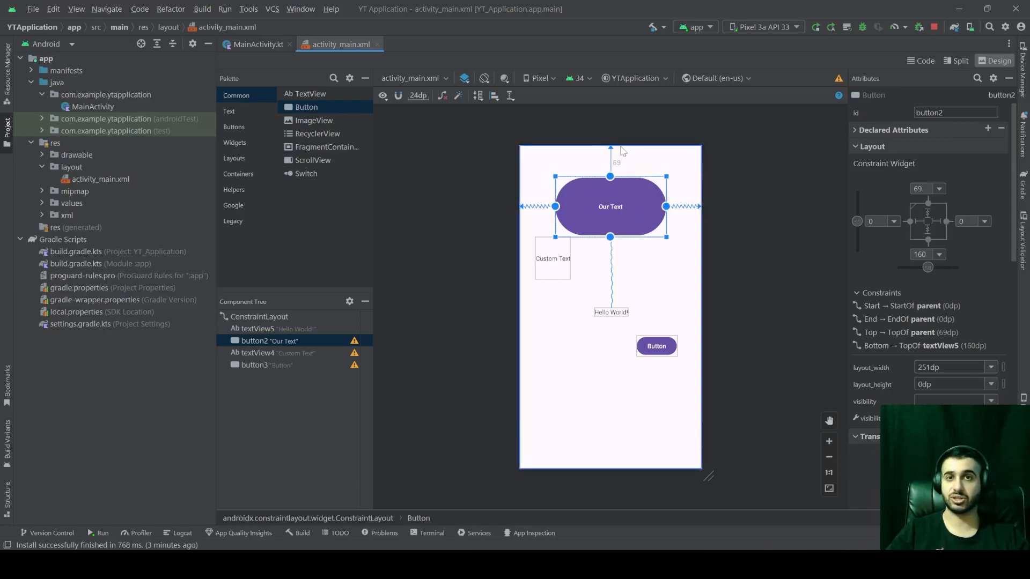
click(618, 321)
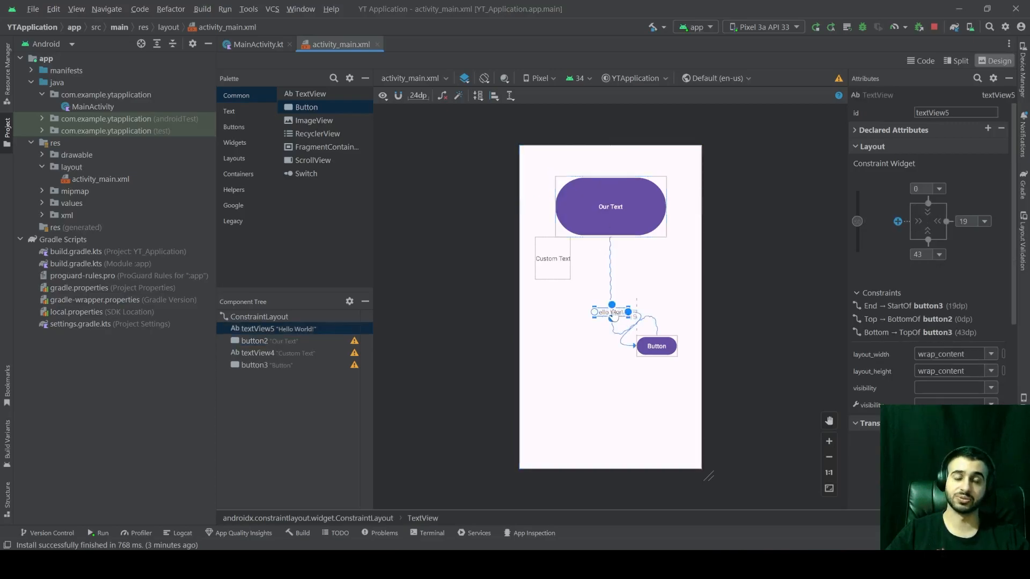
click(618, 208)
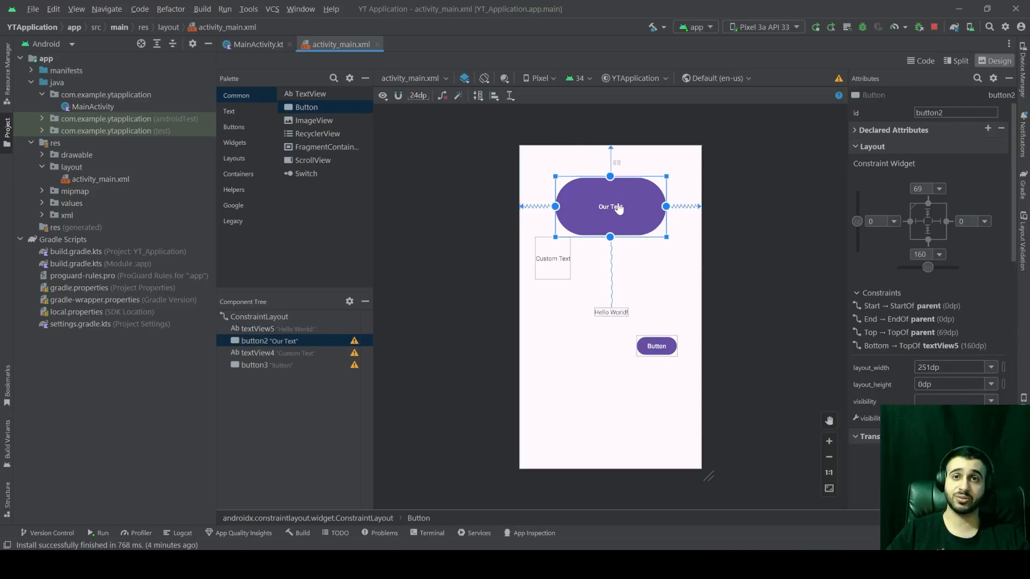
- Examine how Custom Text is constrained vertically to the parent and the Our Text button, alongside that button's own constraints
click(560, 274)
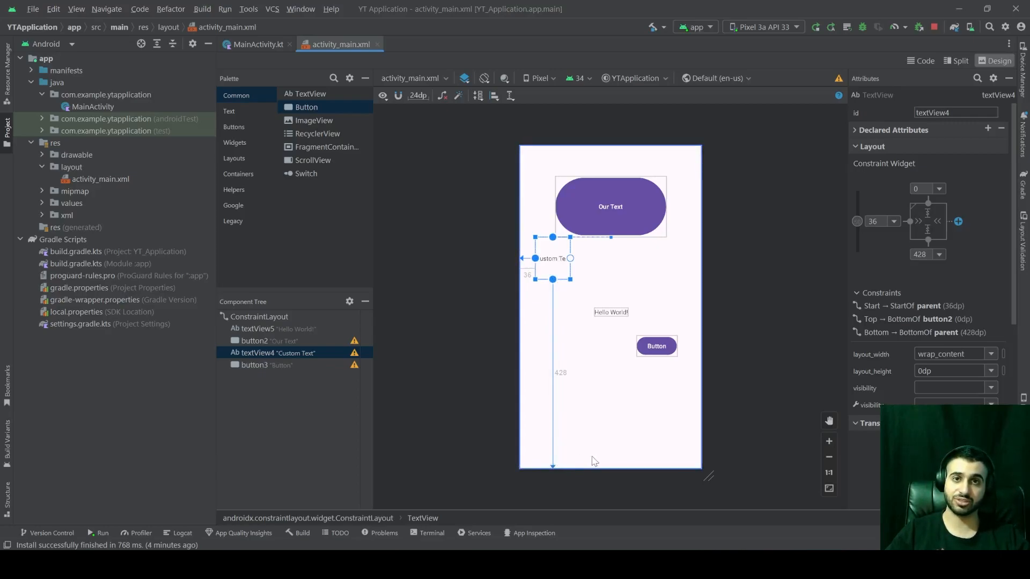
click(564, 250)
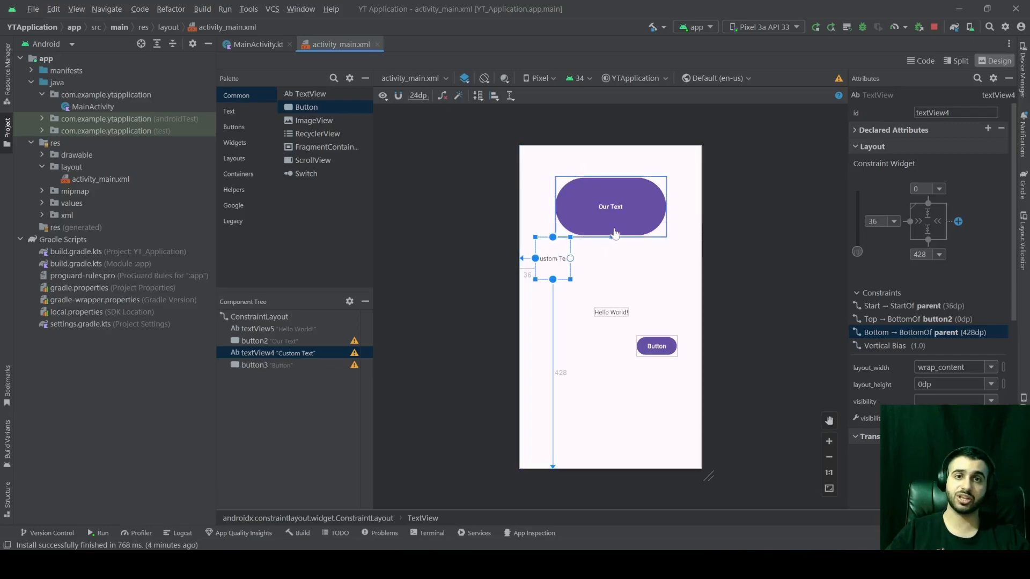
click(633, 222)
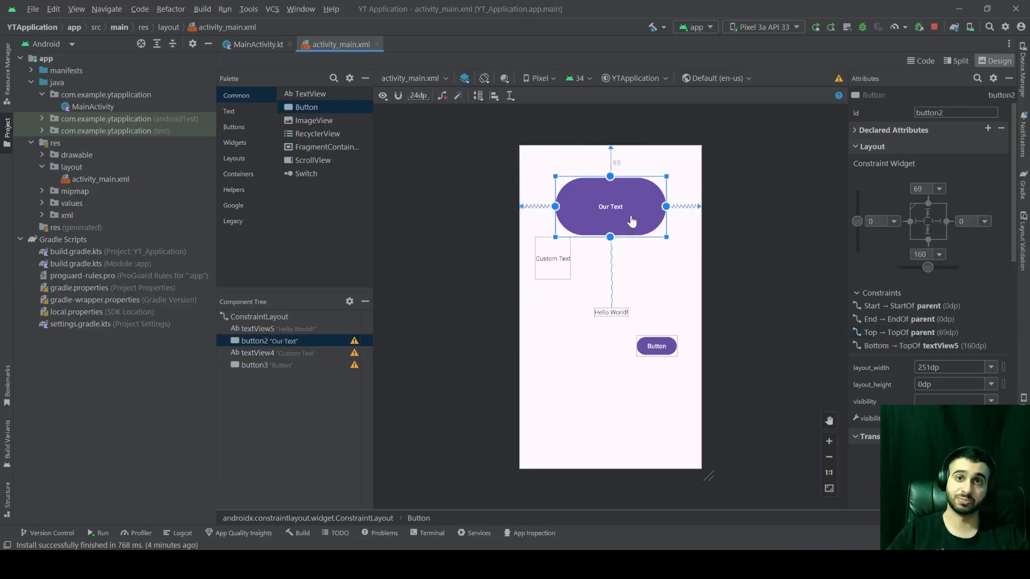
click(555, 267)
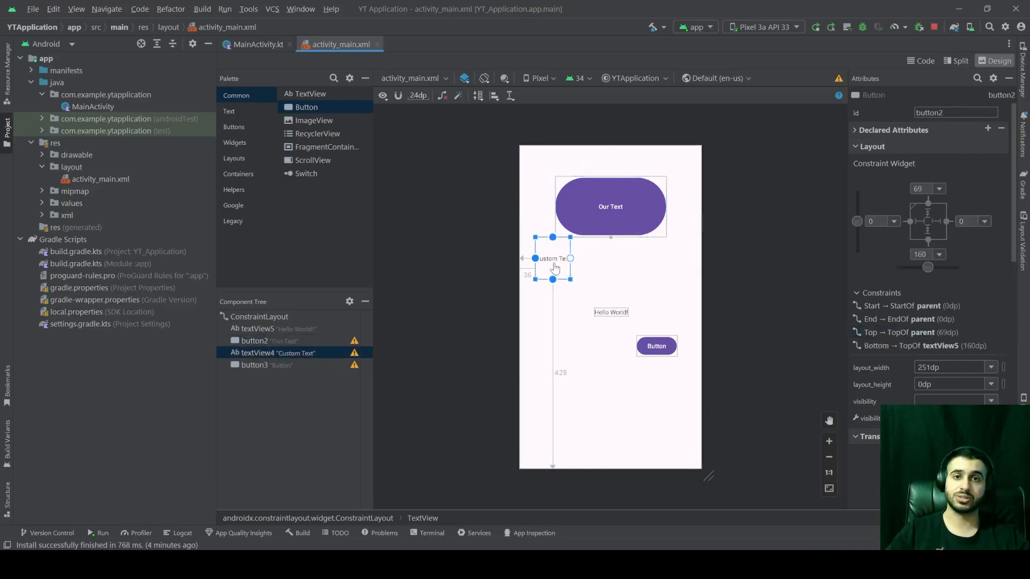
- Examine how the Our Text button, Custom Text and Hello World are constrained to the parent, to each other and to the lower Button
click(613, 213)
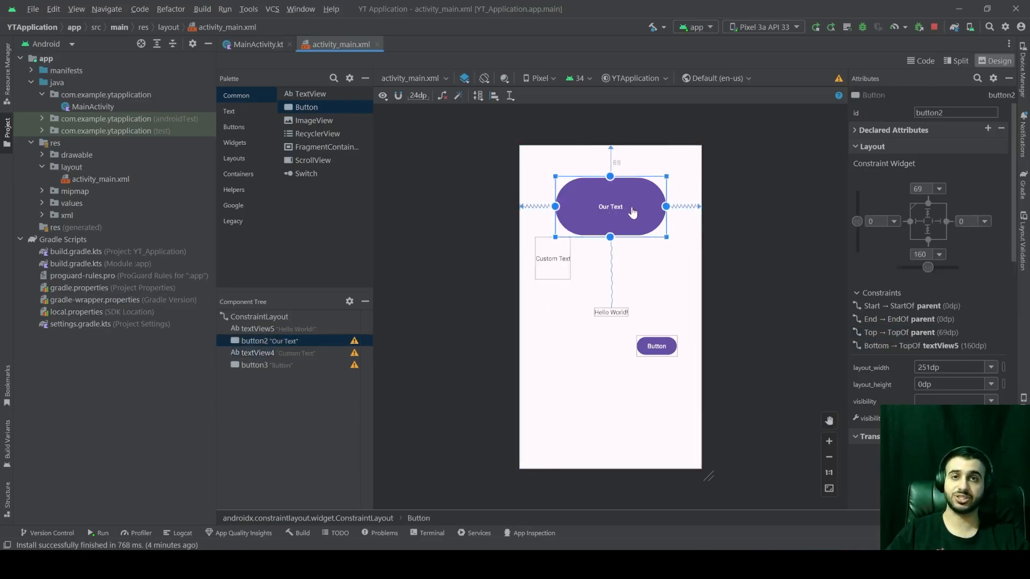
click(557, 259)
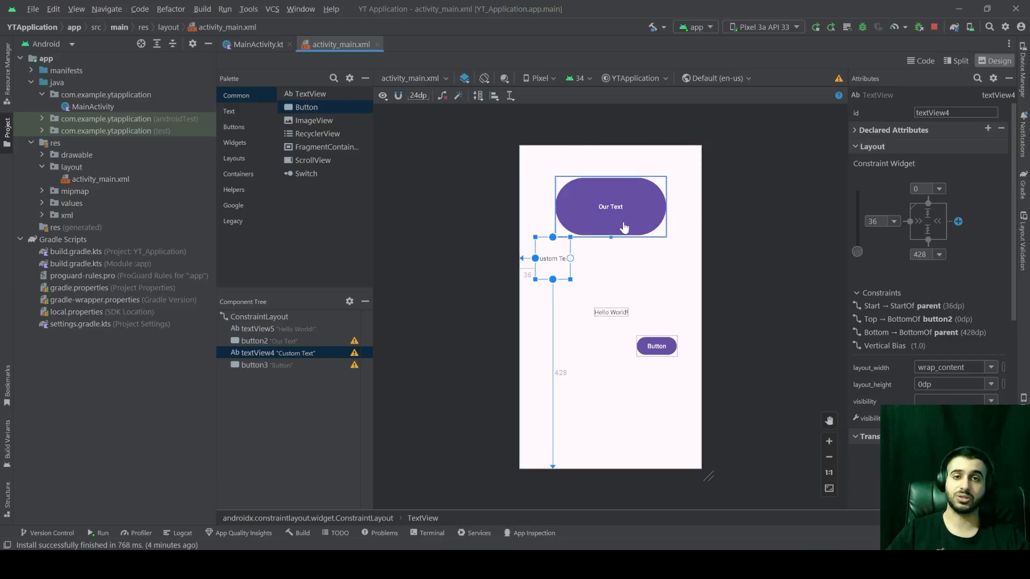
click(612, 313)
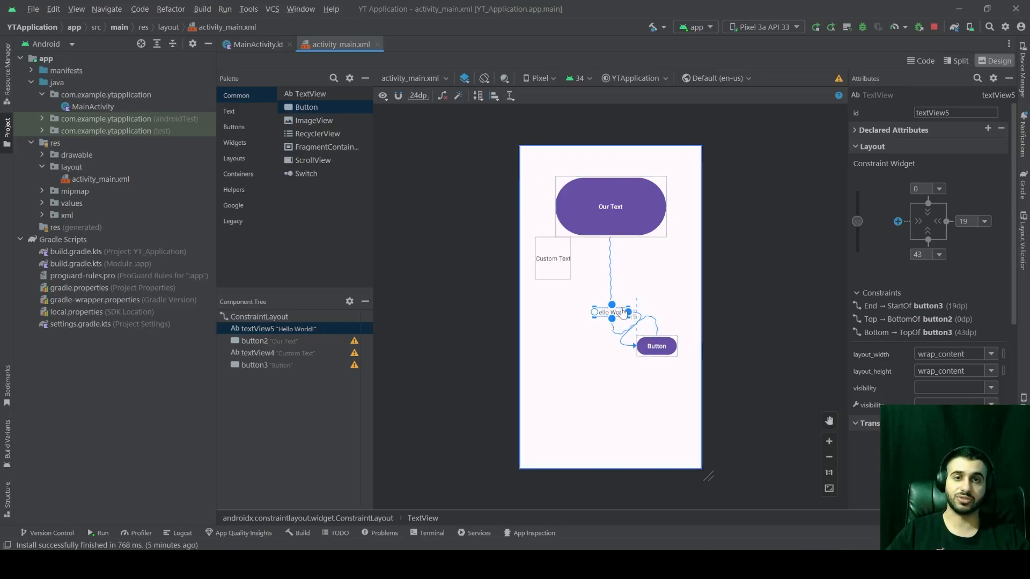
scroll(625, 316, up, 5)
scroll(647, 309, down, 3)
scroll(644, 300, up, 1)
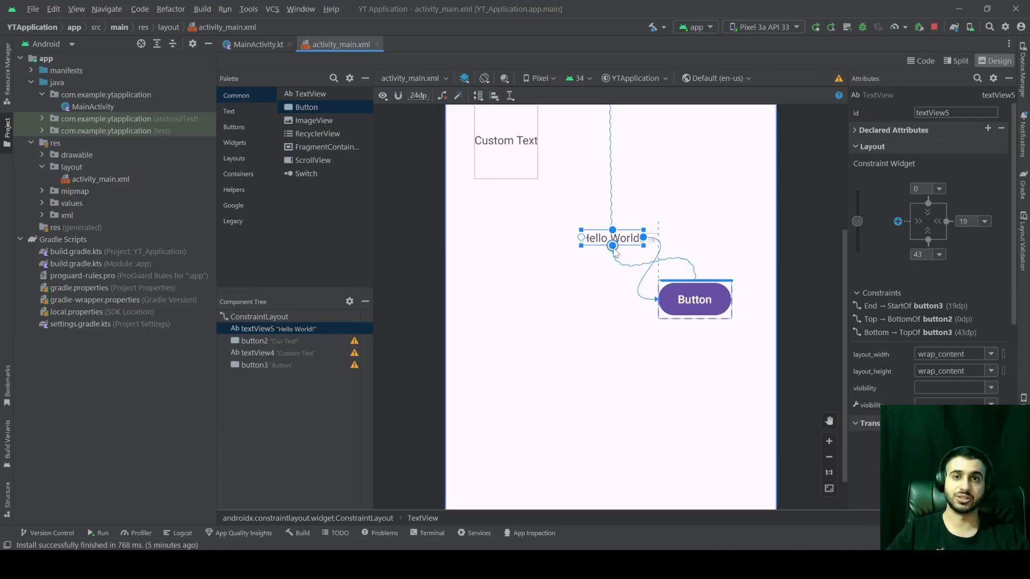
scroll(616, 255, down, 2)
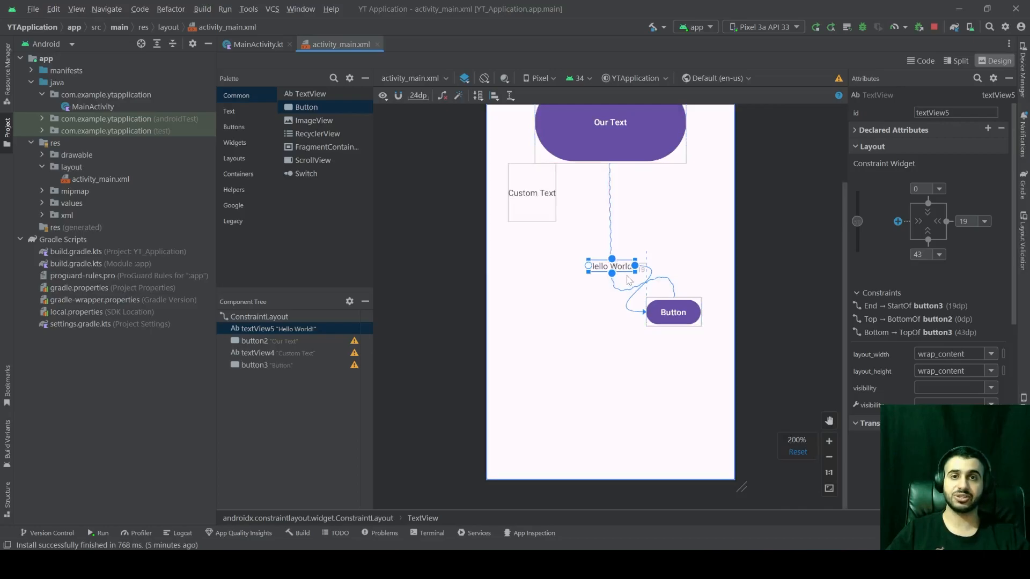
scroll(629, 280, up, 1)
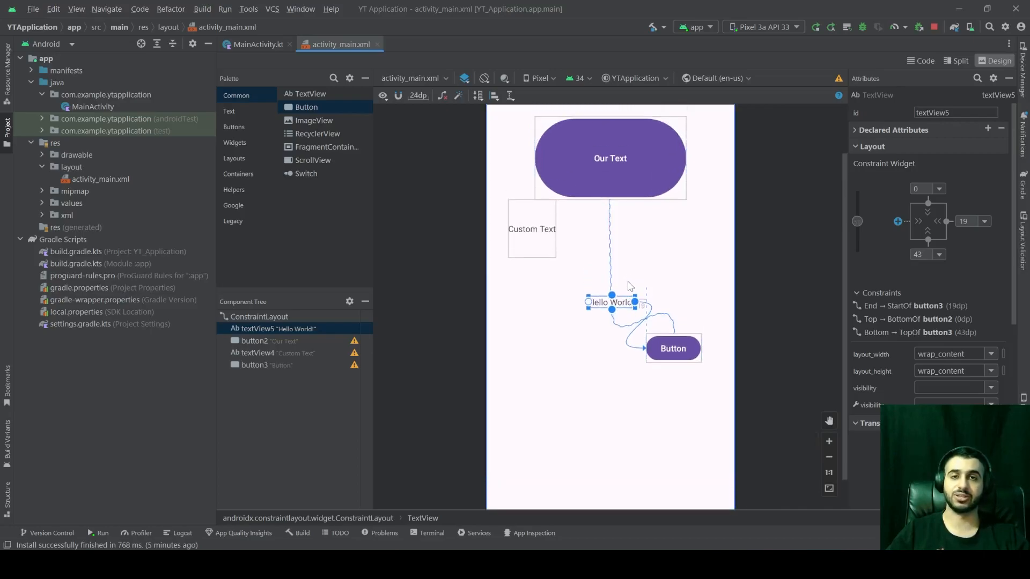
scroll(630, 283, up, 2)
click(628, 220)
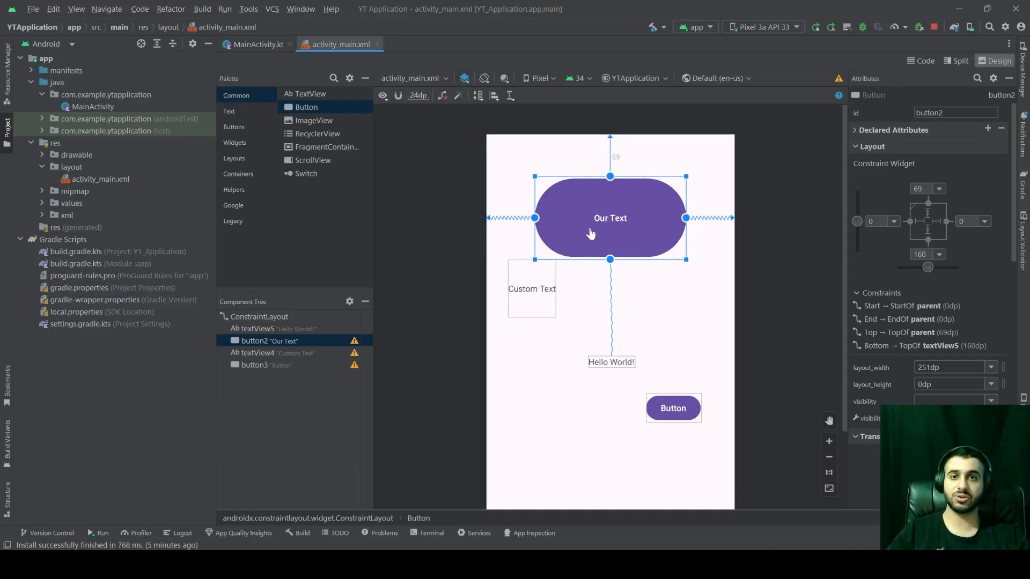
click(534, 294)
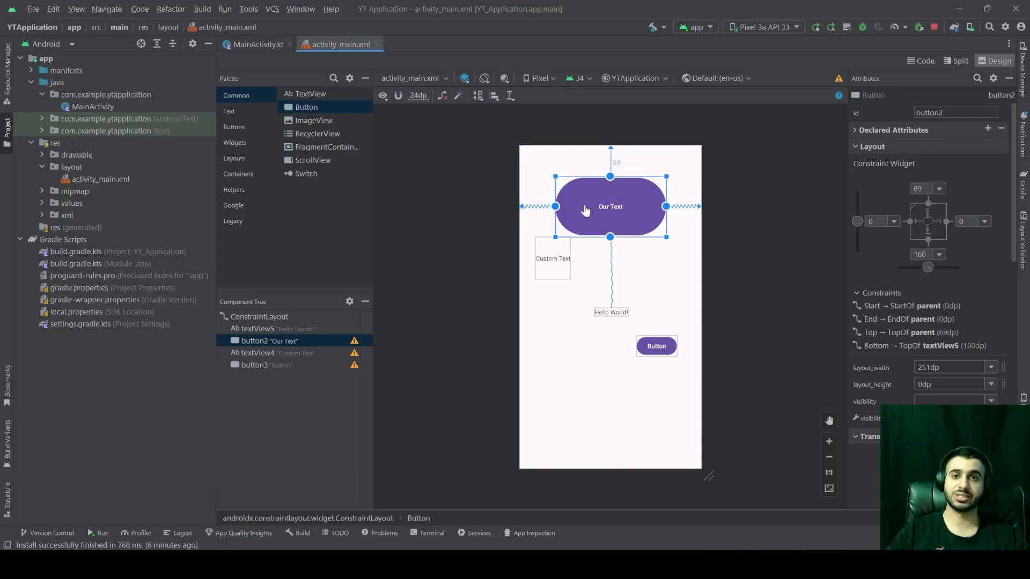
- Remove the start, bottom and end constraints of the Our Text button and check its error marker in the component tree
click(555, 208)
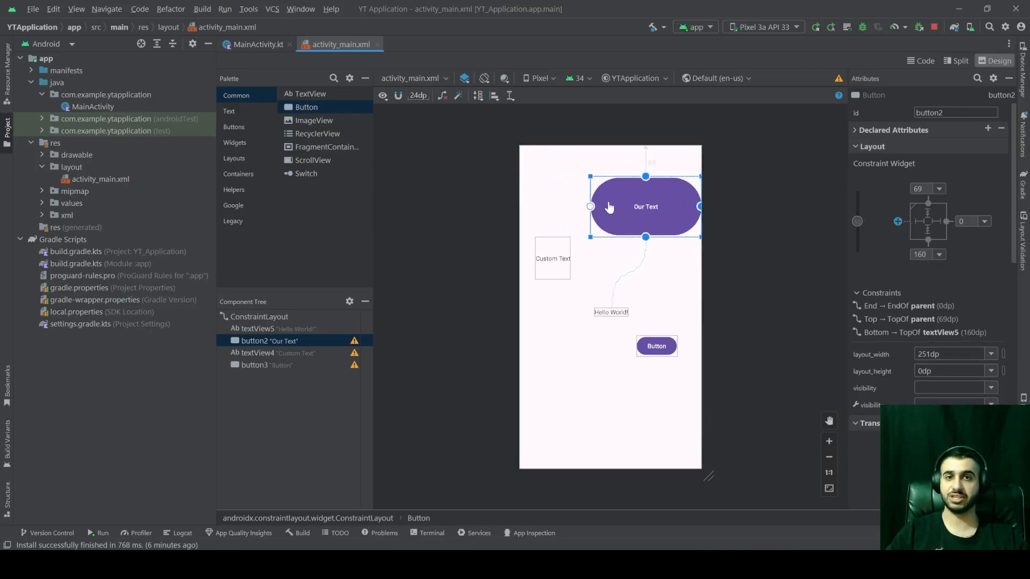
click(647, 239)
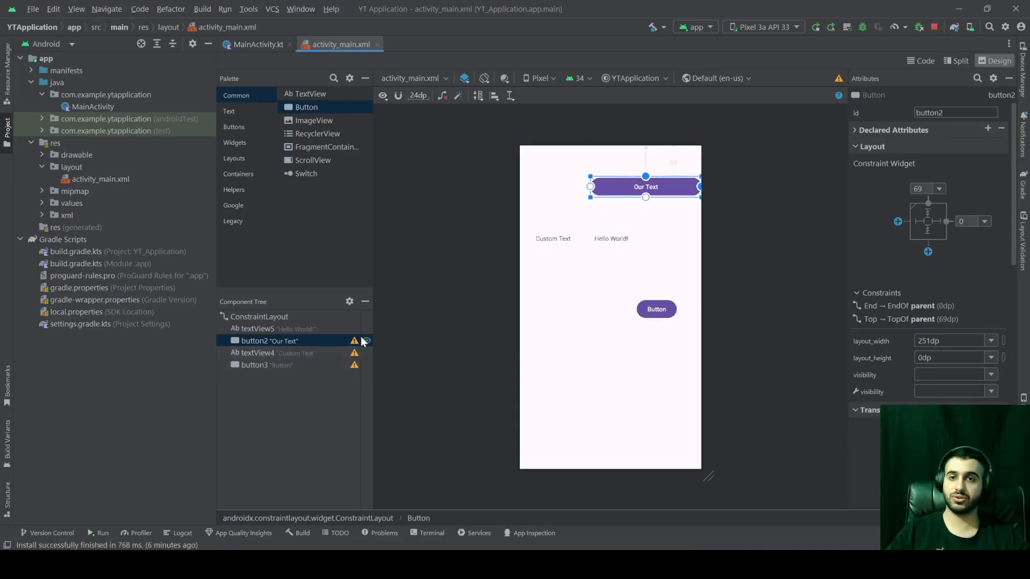
click(700, 187)
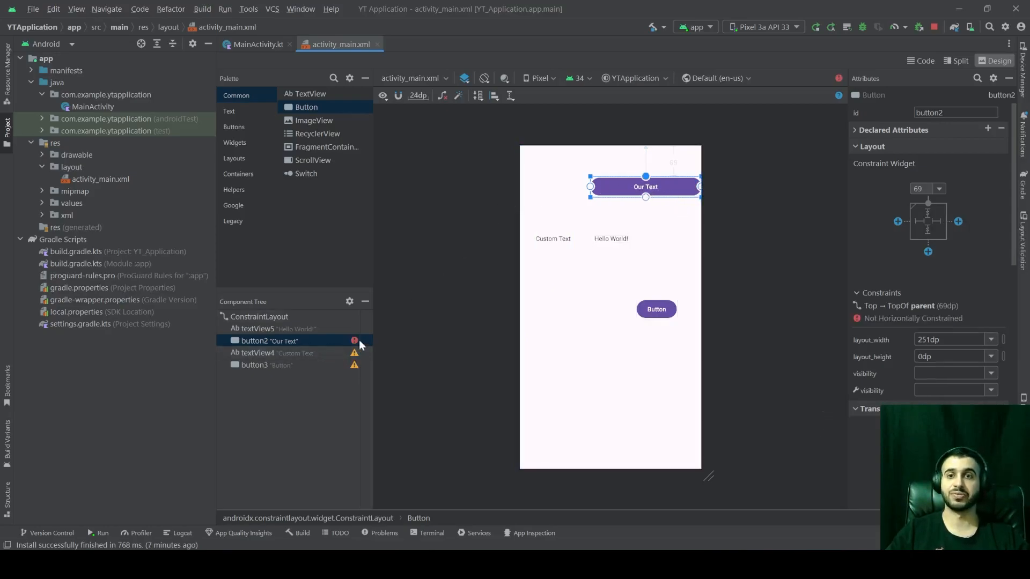
mouse_move(355, 341)
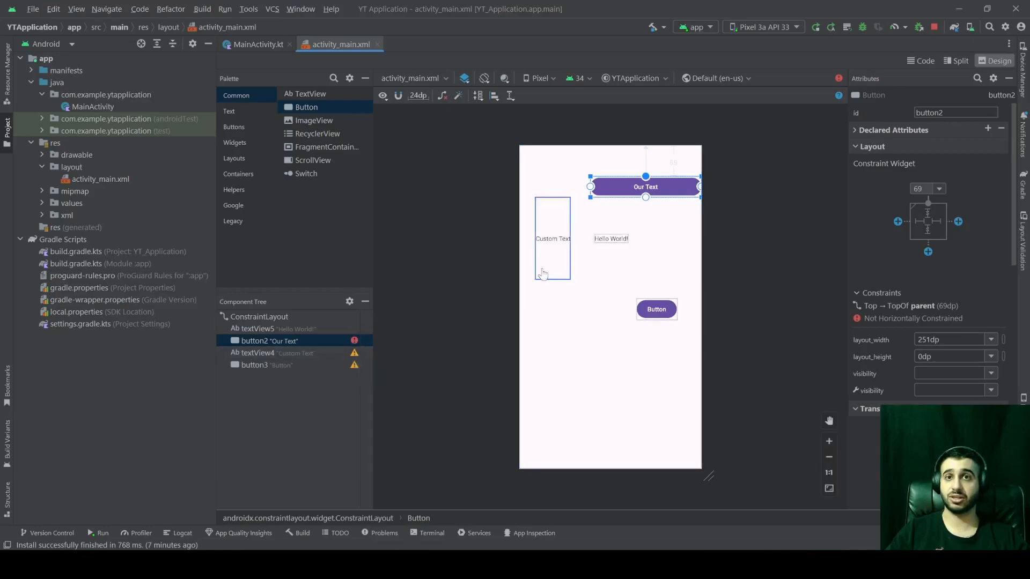
- Undo the removal of the Our Text button's end, bottom and start constraints
key(ctrl+z)
key(ctrl+z)
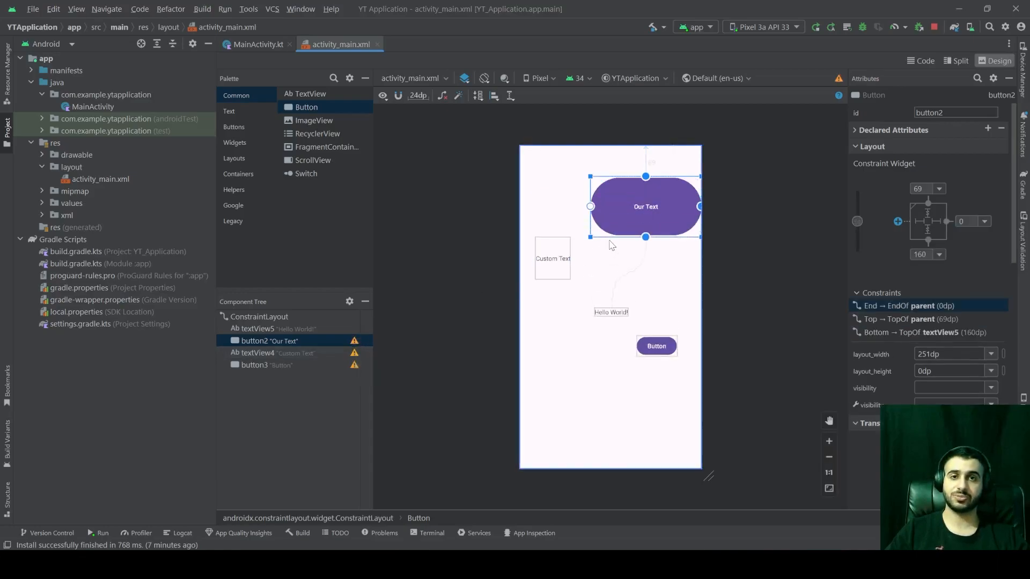
key(ctrl+z)
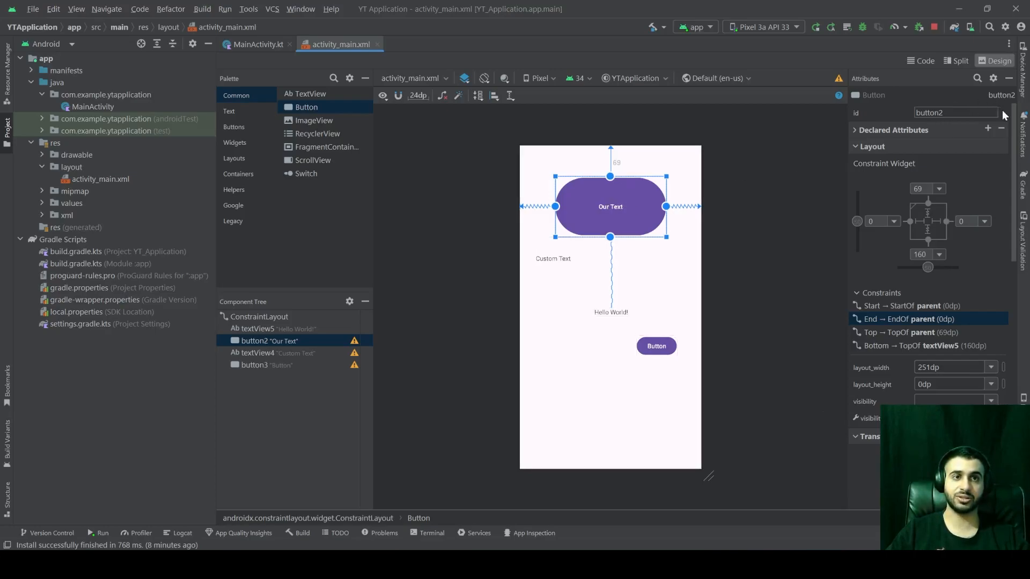
- Hide and reopen the component attributes, and set the Our Text button's layout_width to 0dp (match constraint)
click(1009, 79)
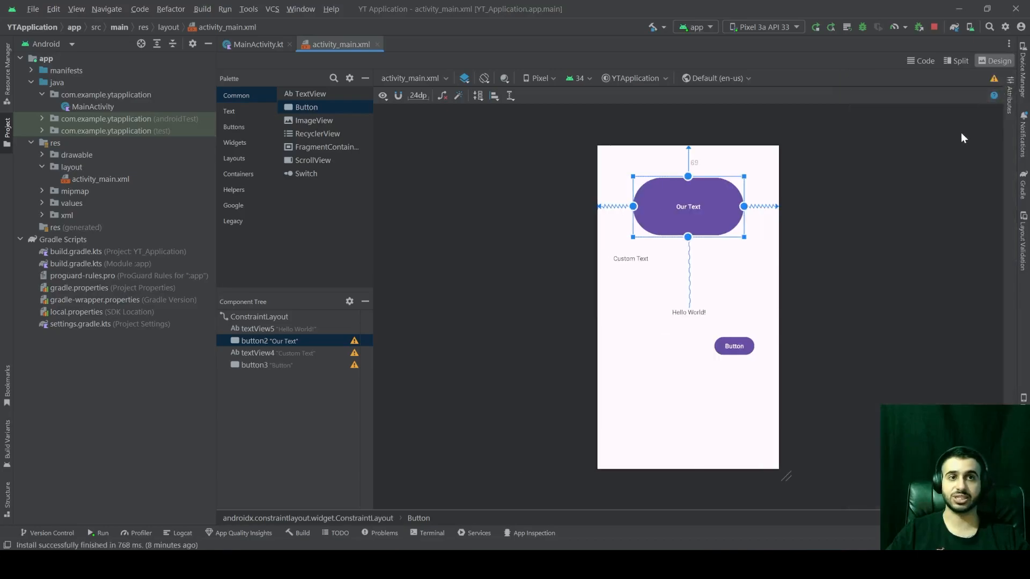
click(1011, 100)
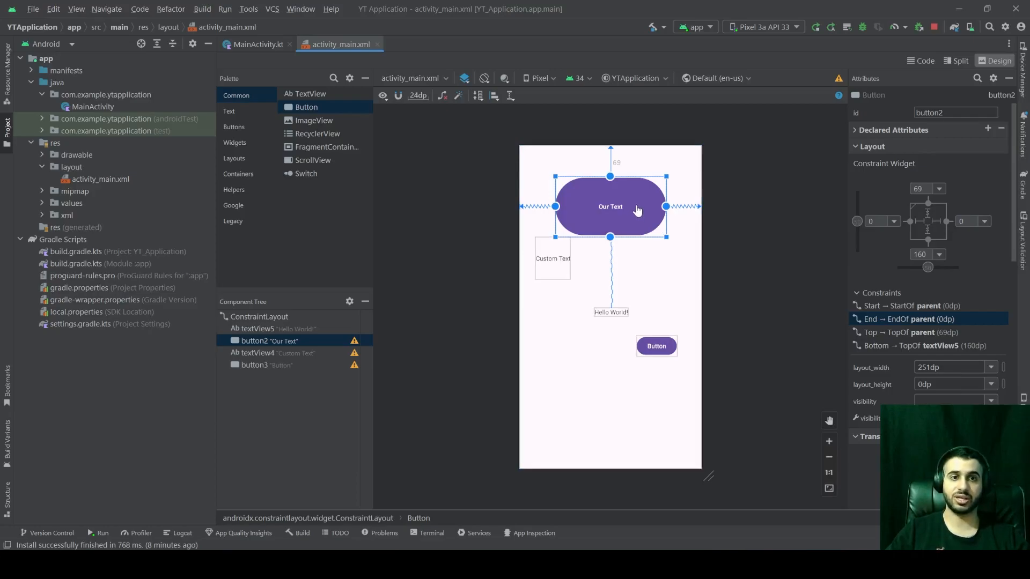
click(966, 367)
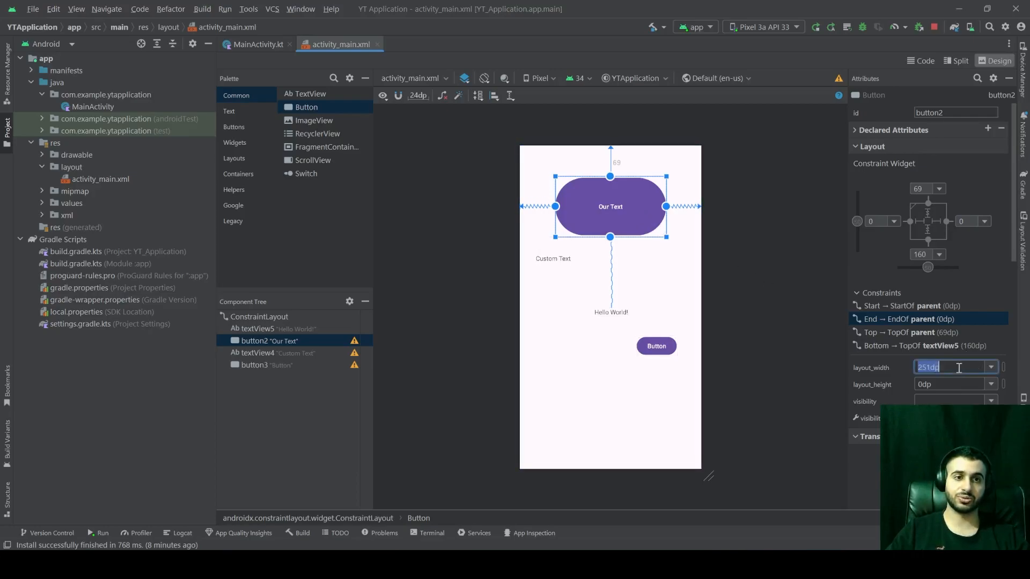
click(991, 368)
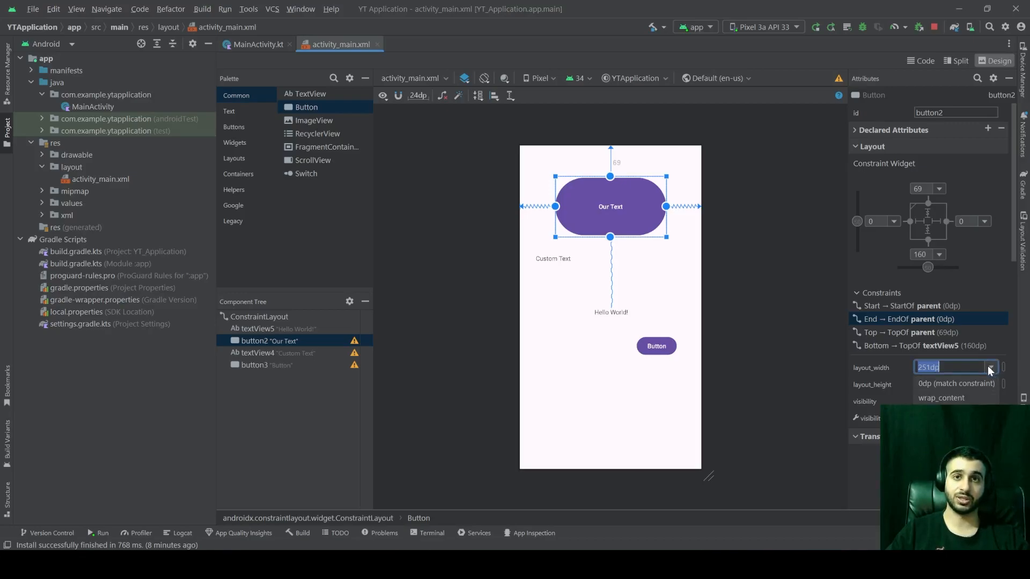
click(950, 384)
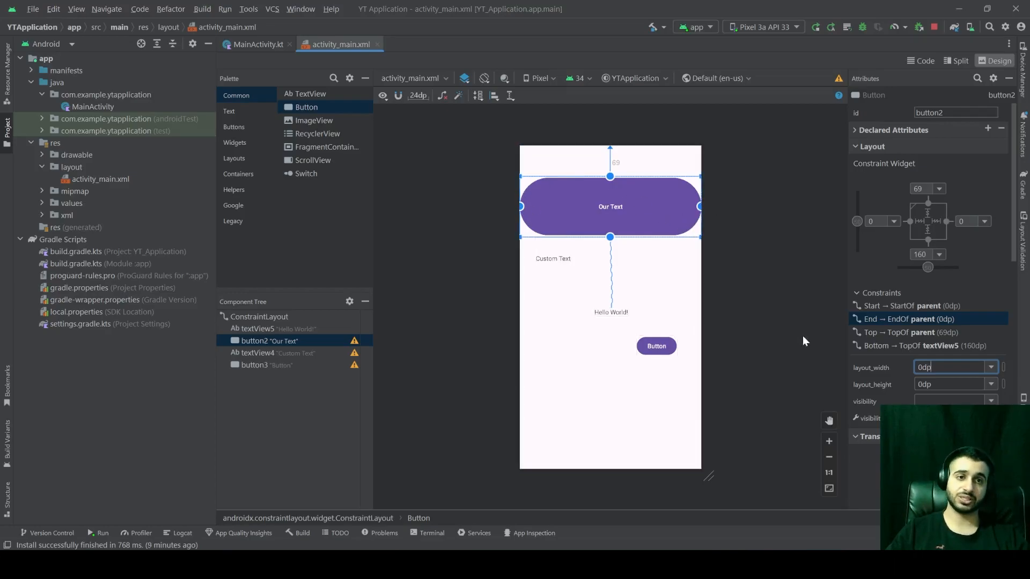
- Review the Our Text button's layout_width and layout_height values against its constraints in the design
click(942, 367)
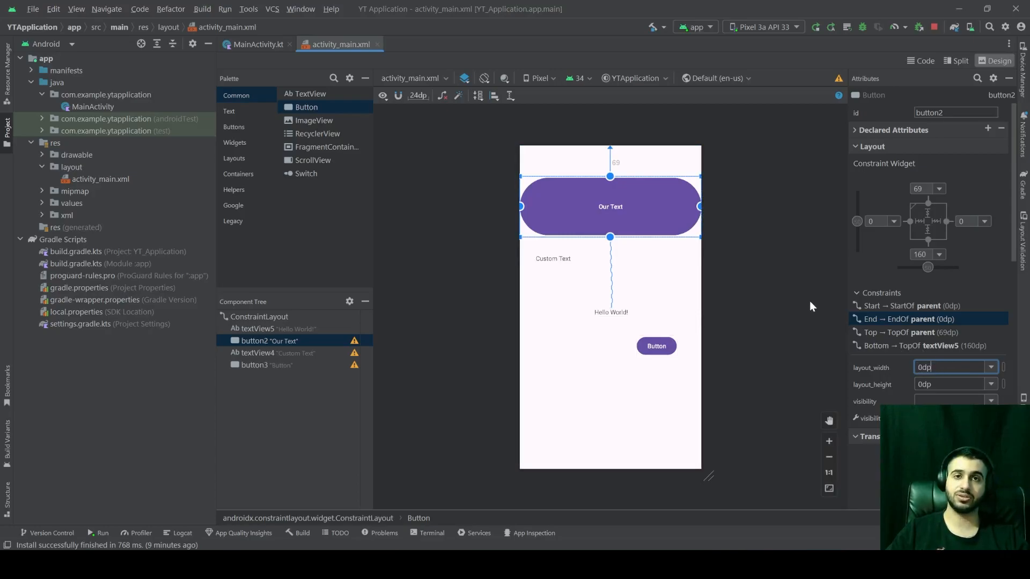
key(Tab)
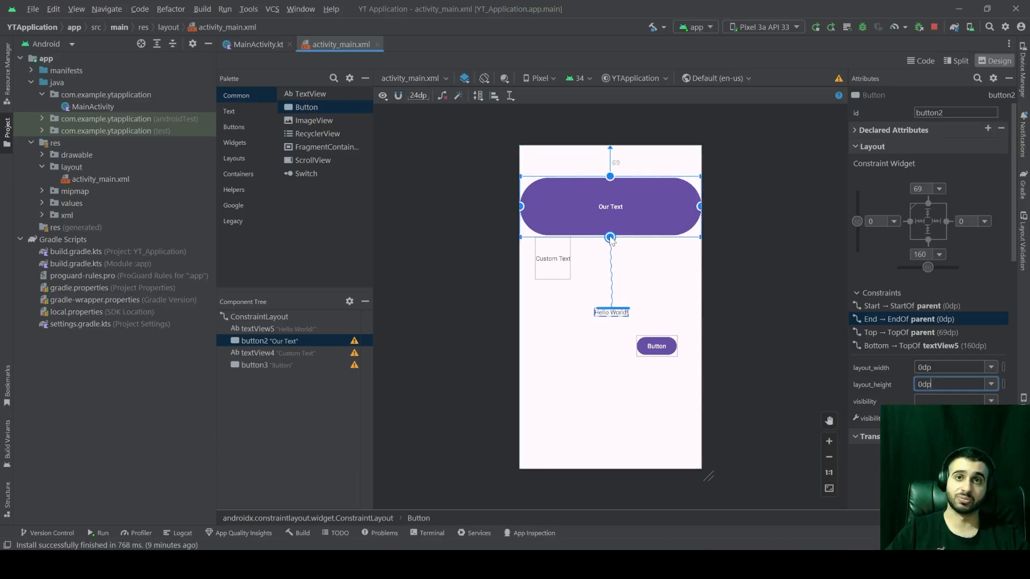
click(637, 230)
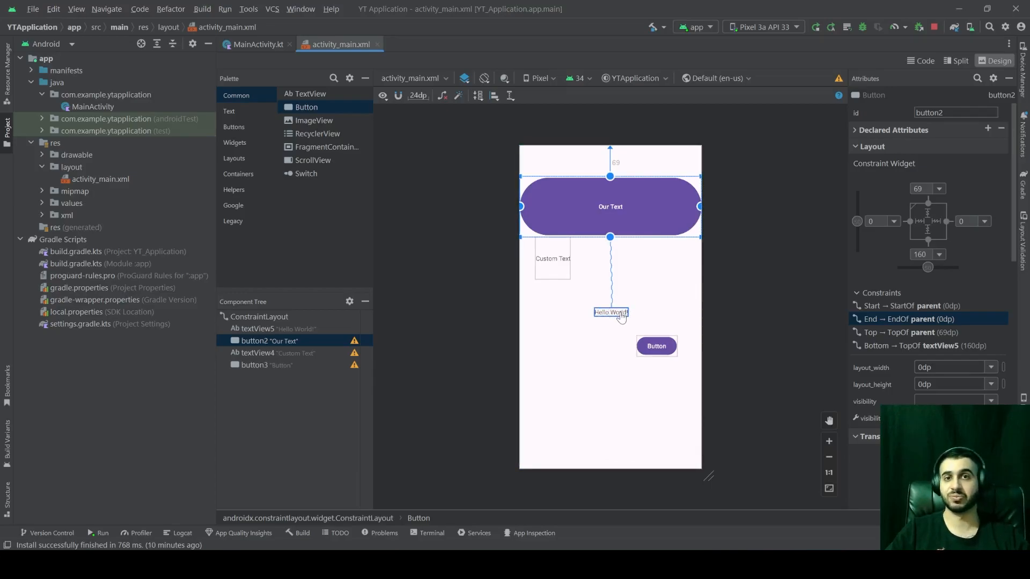
- Set the Our Text button's top and bottom constraint margins to 0
click(921, 190)
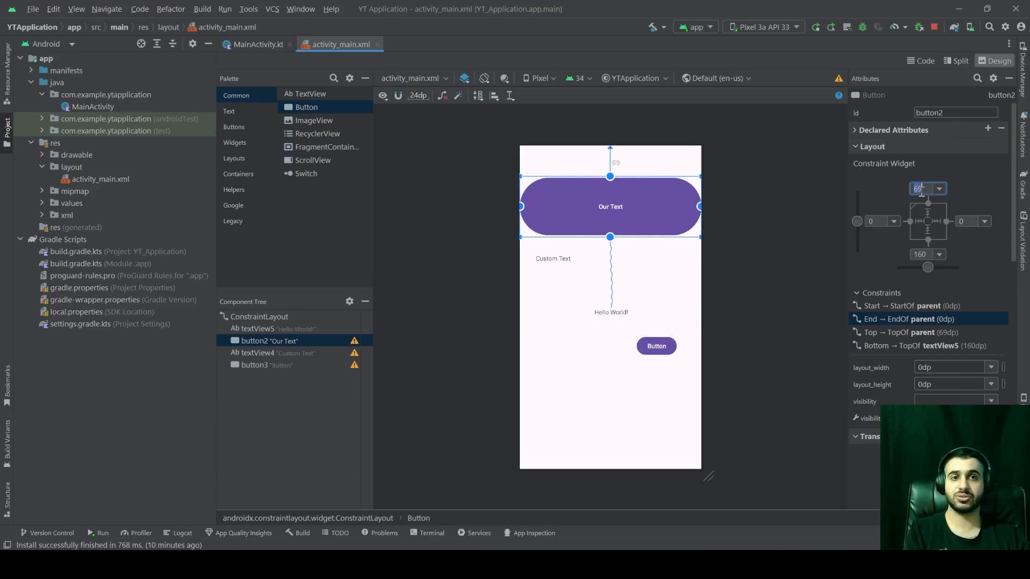
key(Return)
click(924, 254)
text(0)
key(Return)
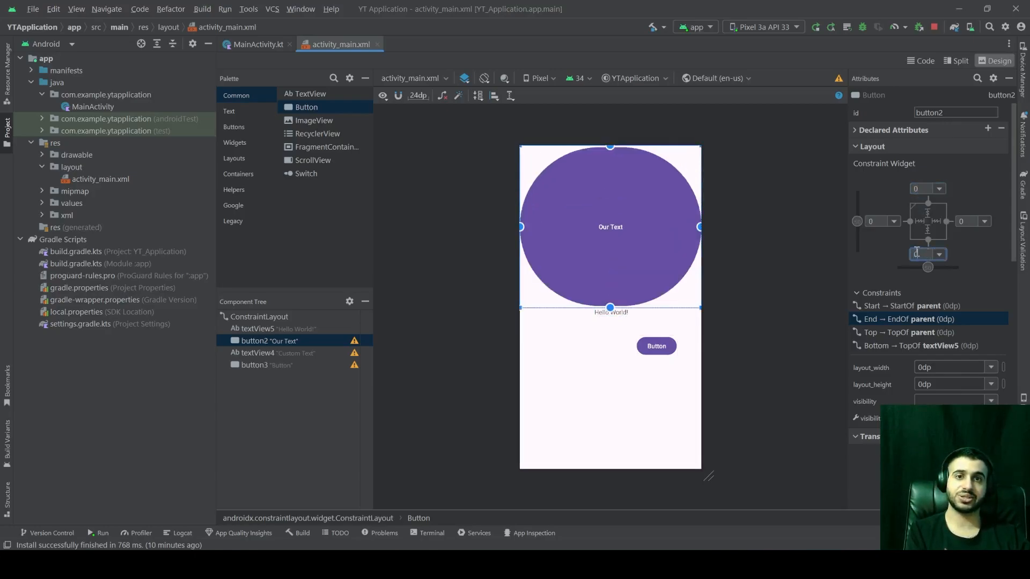
- Undo the margin changes and the layout_width change on the Our Text button
key(BackSpace)
click(656, 246)
key(ctrl+z)
key(ctrl+z)
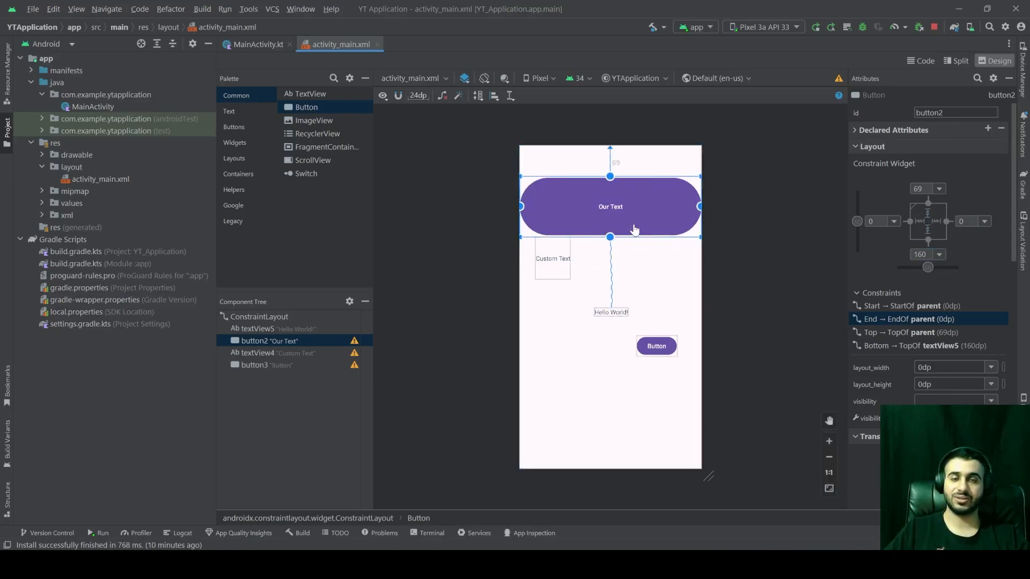
key(ctrl+z)
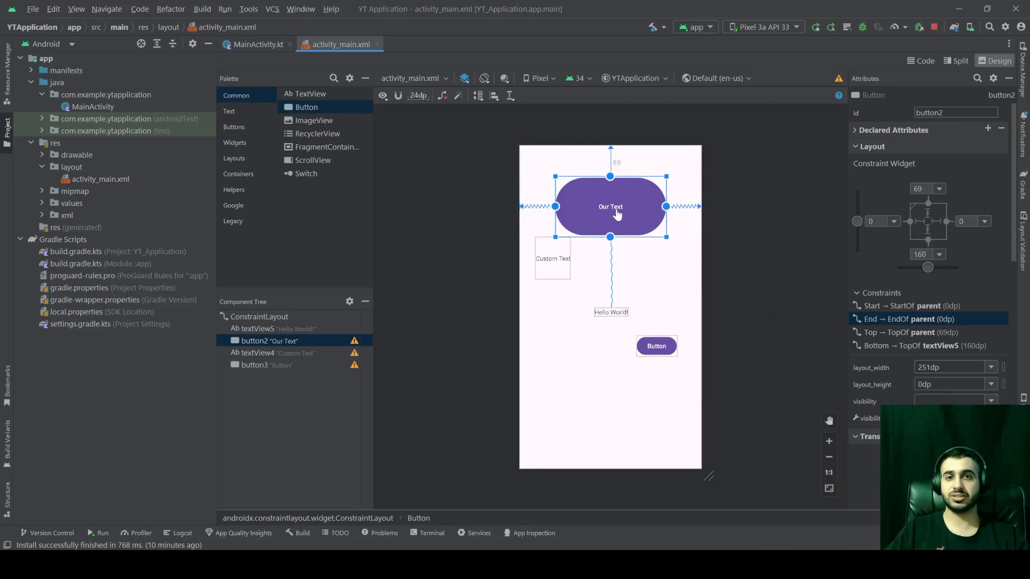
- Remove Custom Text's bottom constraint and move it down to a start margin of about 44dp and a top margin of about 80dp
click(562, 272)
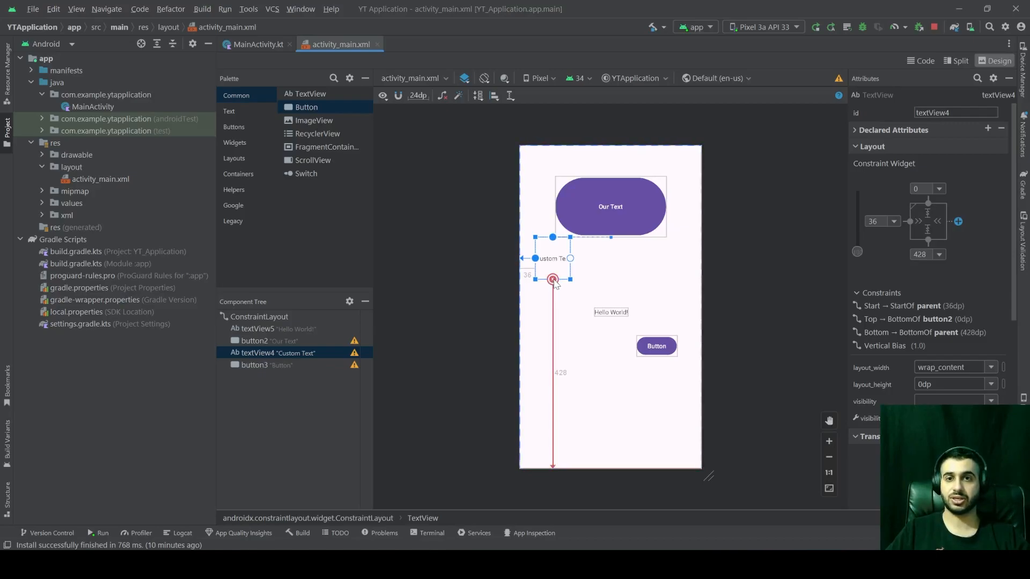
click(552, 279)
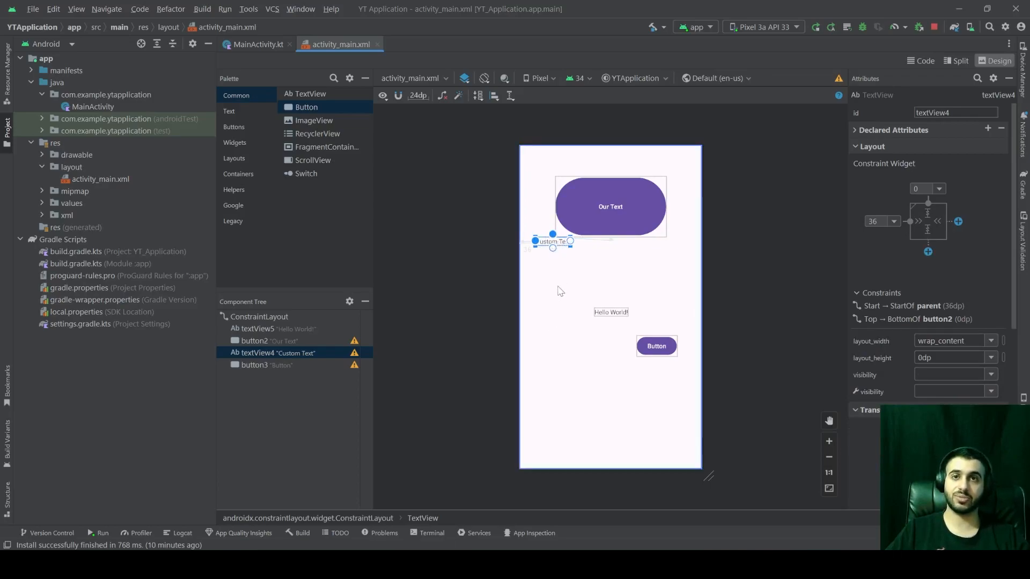
drag(562, 242, 564, 279)
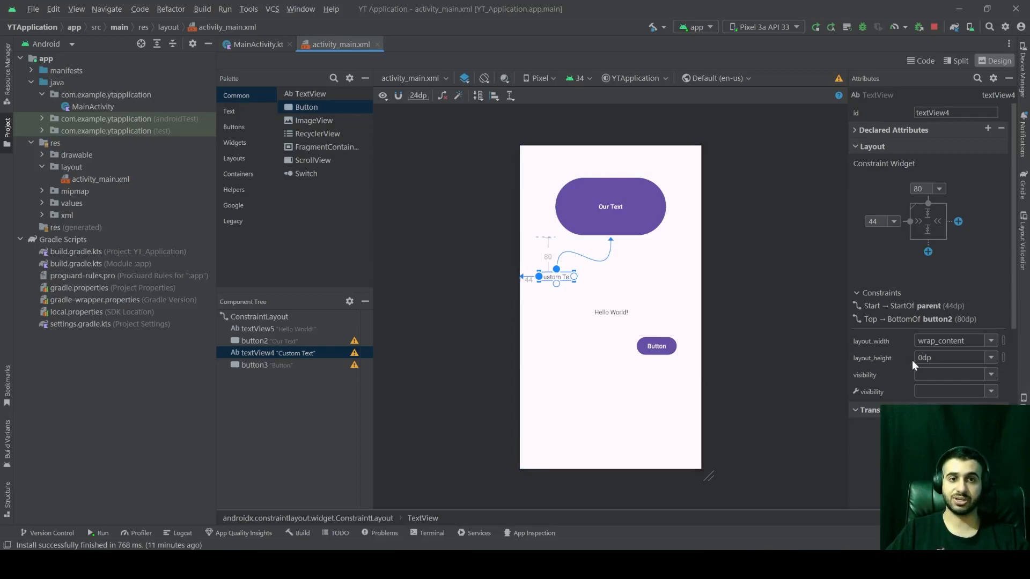
- Set Custom Text's layout_height to wrap_content
click(992, 358)
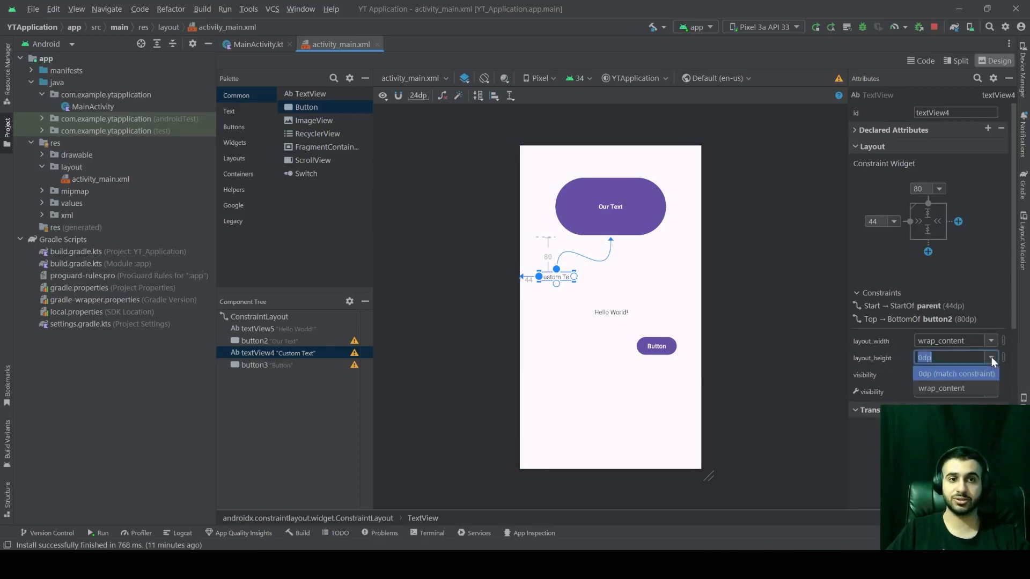
click(937, 387)
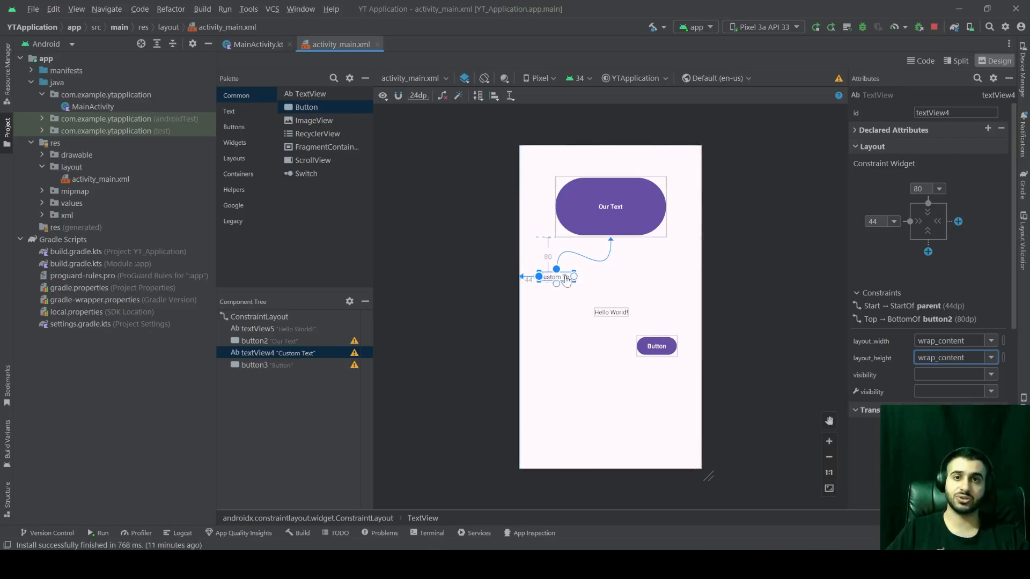
- Find the textSize attribute for Custom Text, set it to 20sp, and clear the attribute search
scroll(567, 280, up, 3)
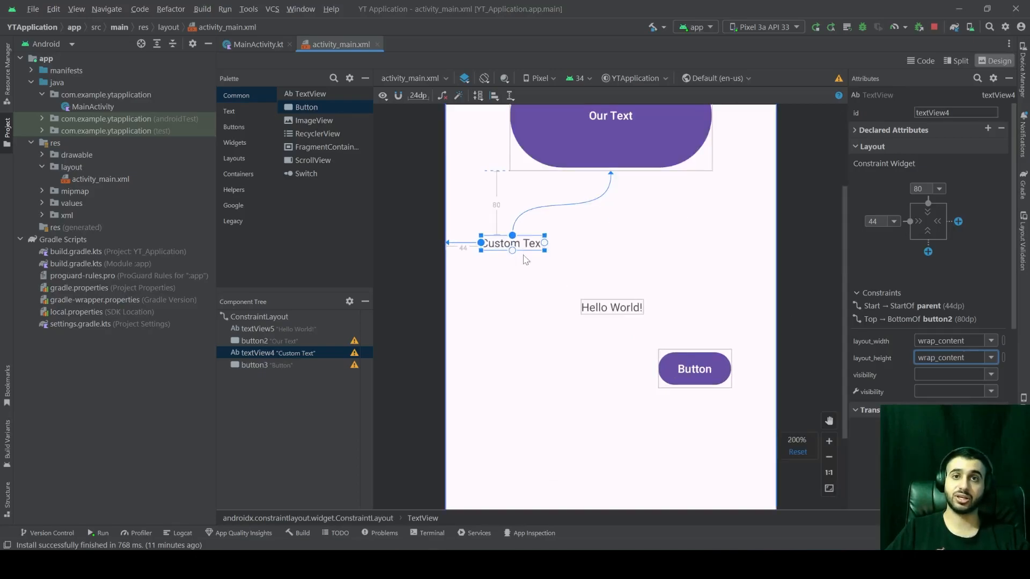
click(977, 79)
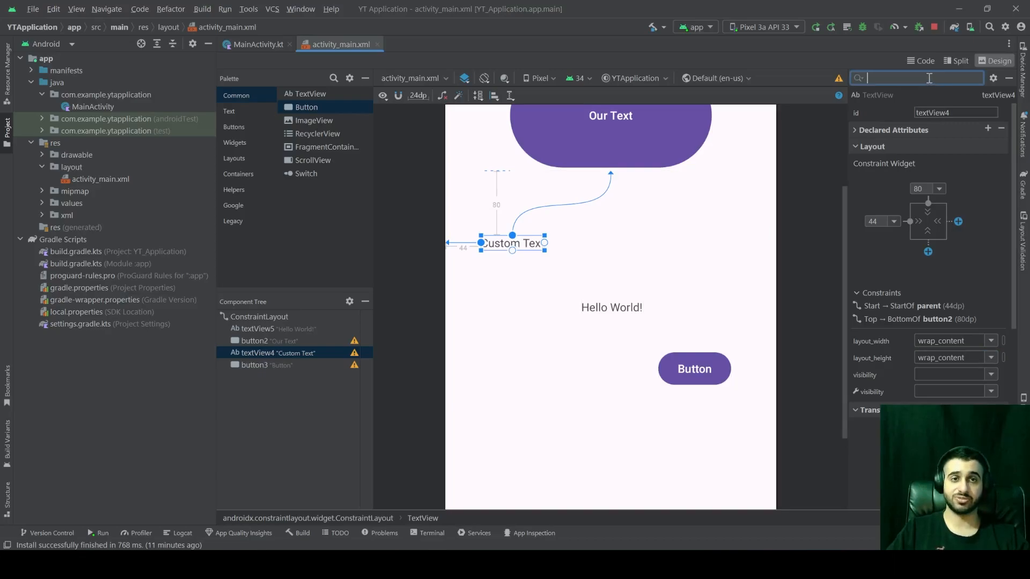
text(textsiz)
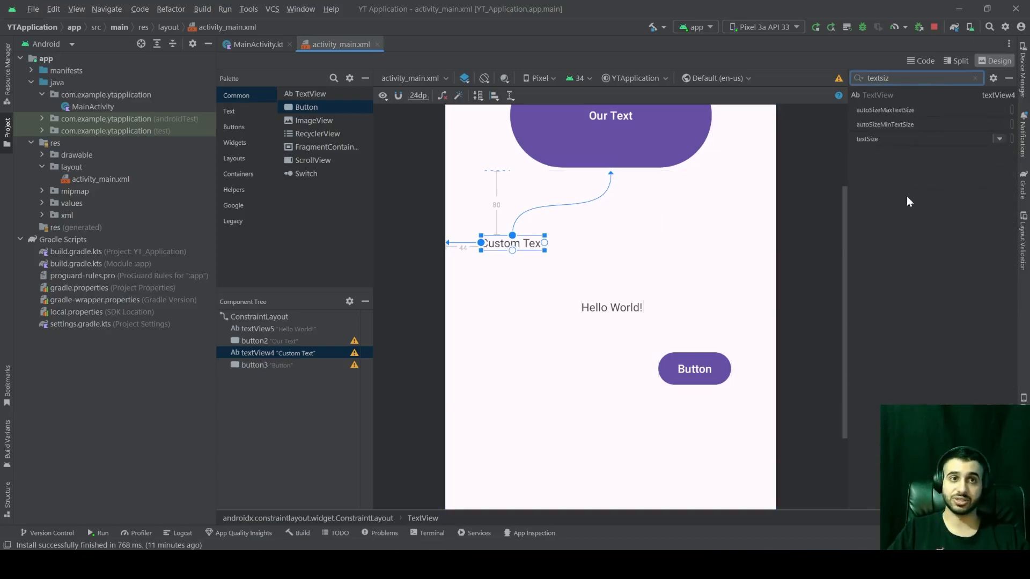
click(999, 139)
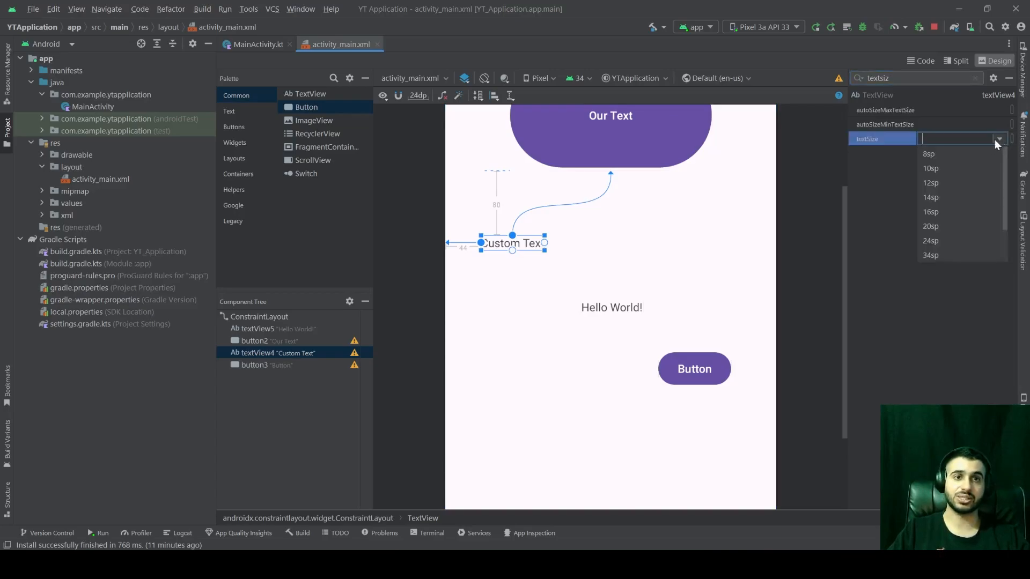
click(948, 225)
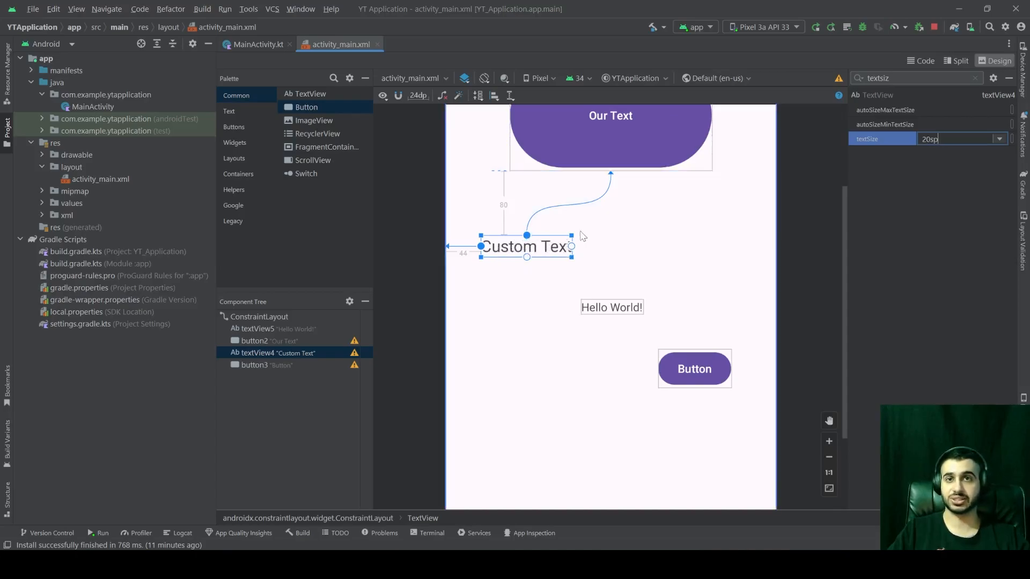
click(974, 78)
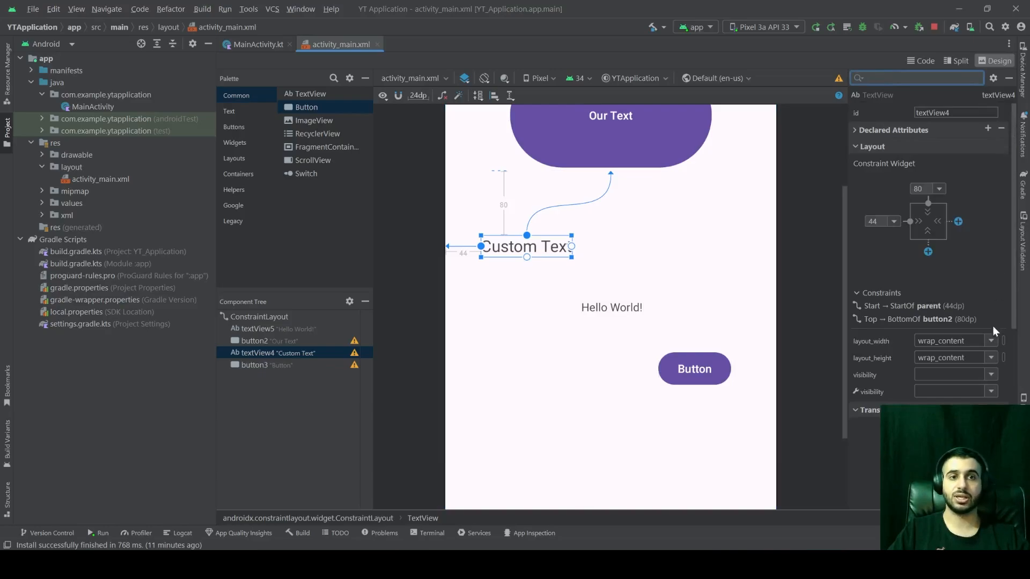
- Try a fixed layout_height of 20dp on Custom Text and return it to wrap_content
click(951, 358)
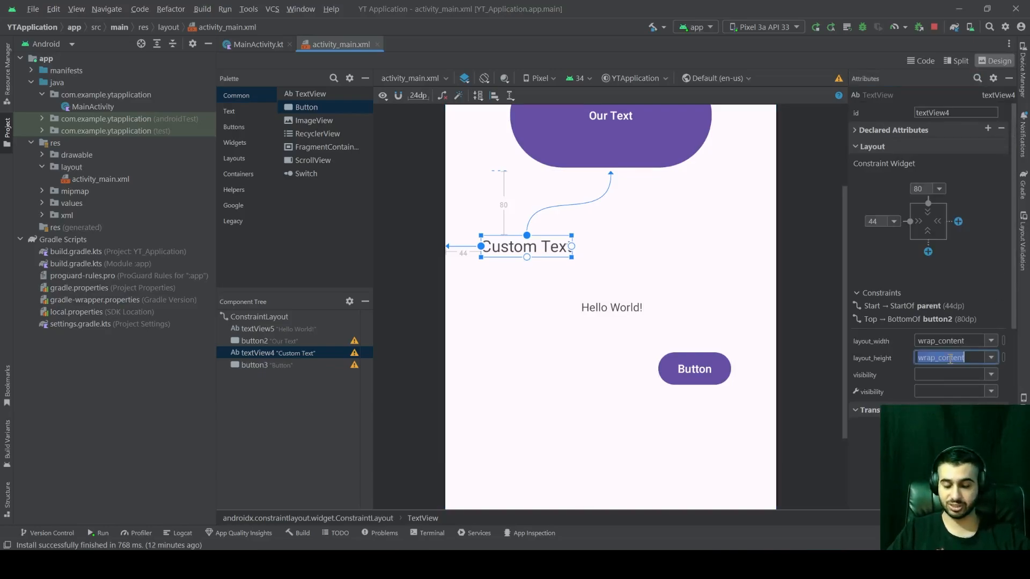
text(20dp)
key(Return)
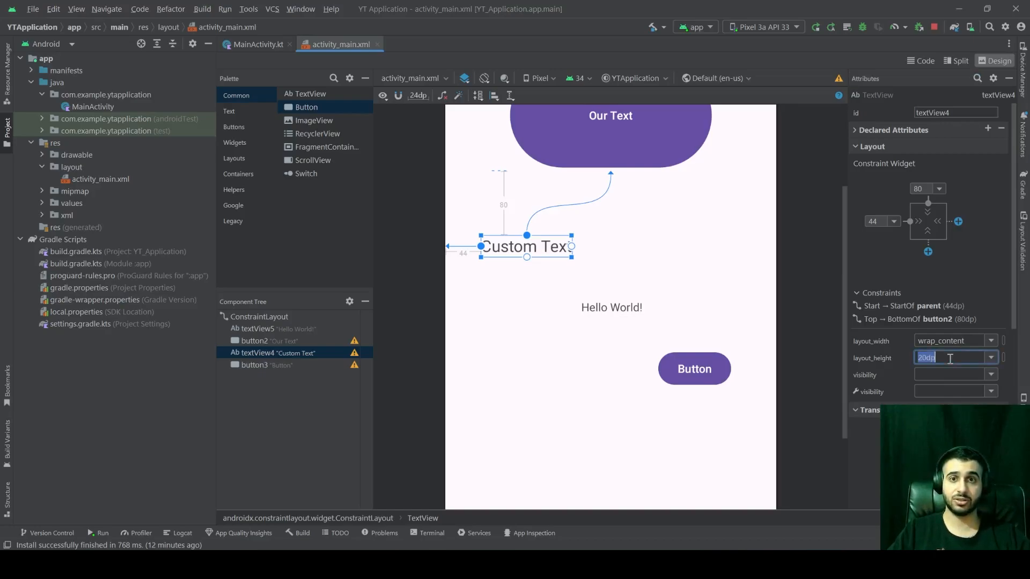
click(806, 269)
click(538, 250)
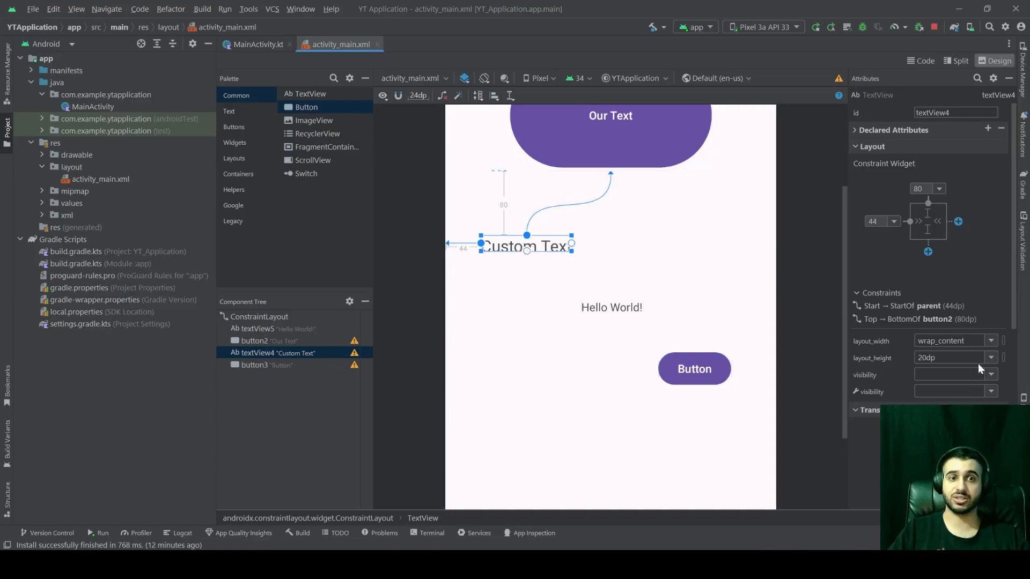
click(991, 357)
click(961, 388)
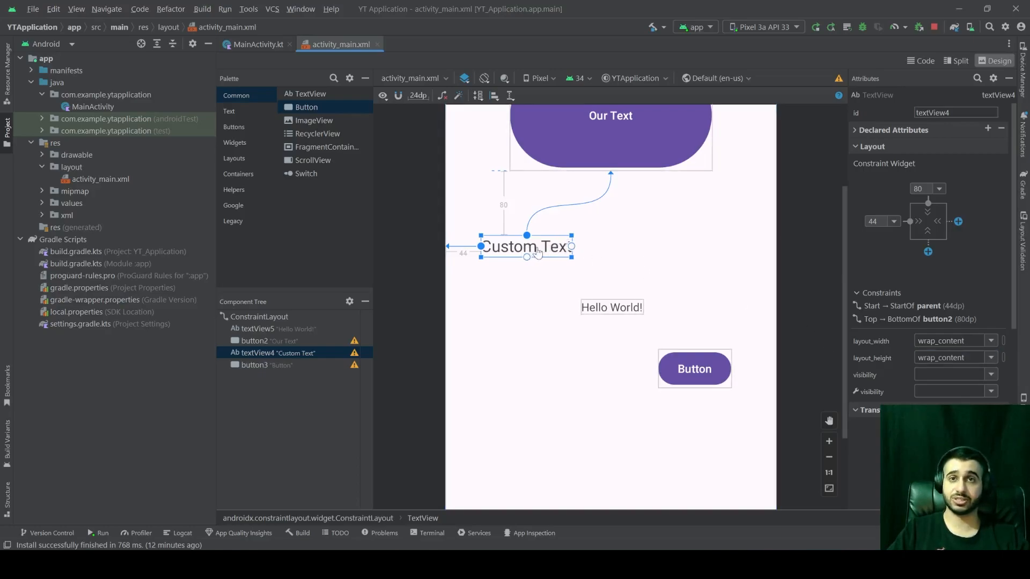
- Set Custom Text's layout_width to match_parent
click(970, 341)
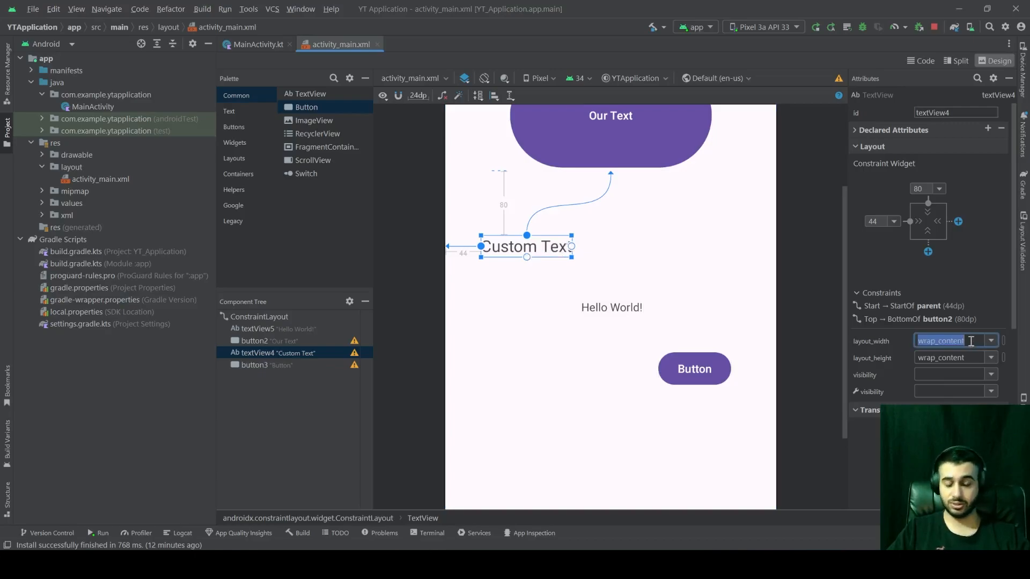
text(mat)
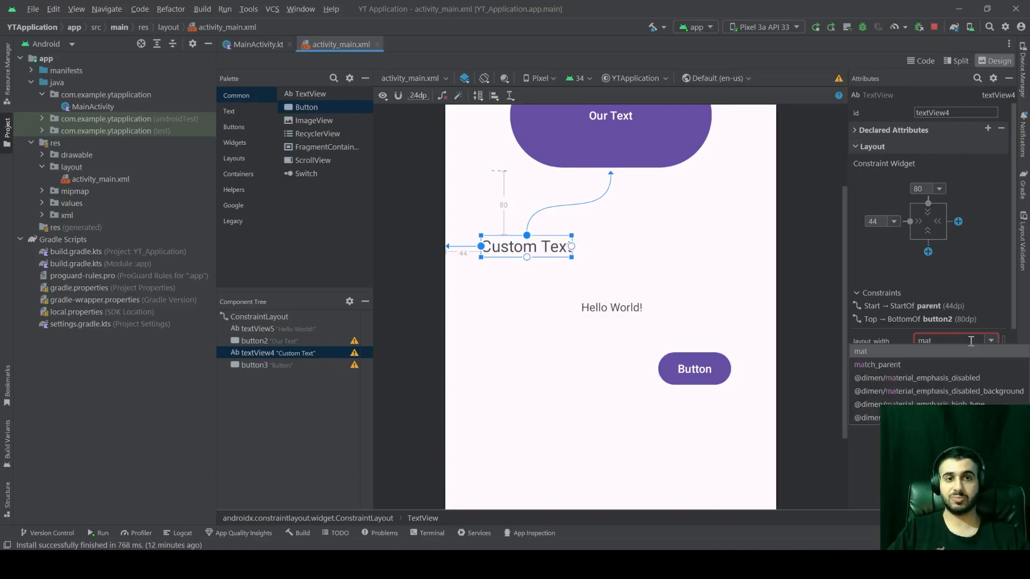
click(929, 366)
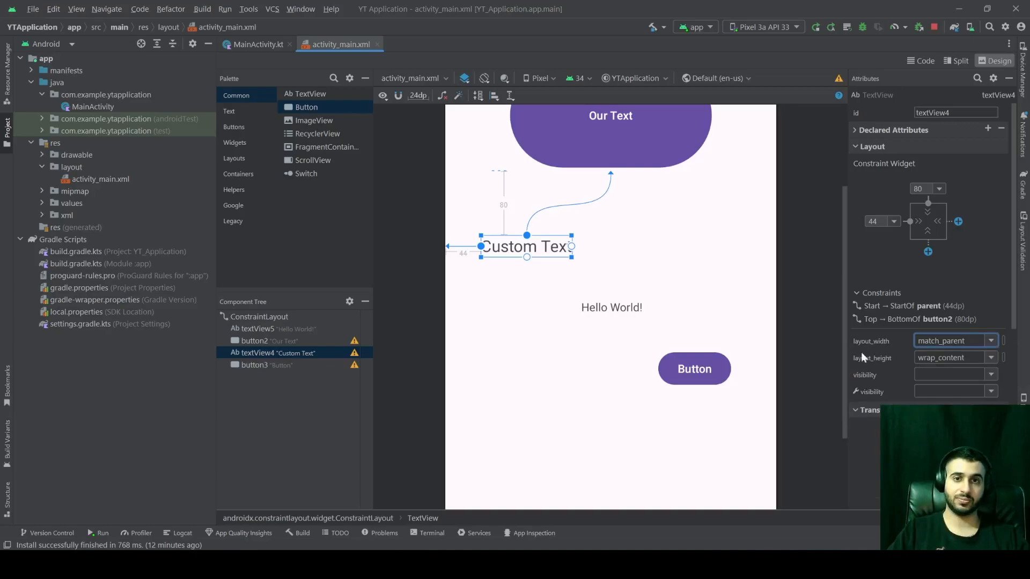
key(Return)
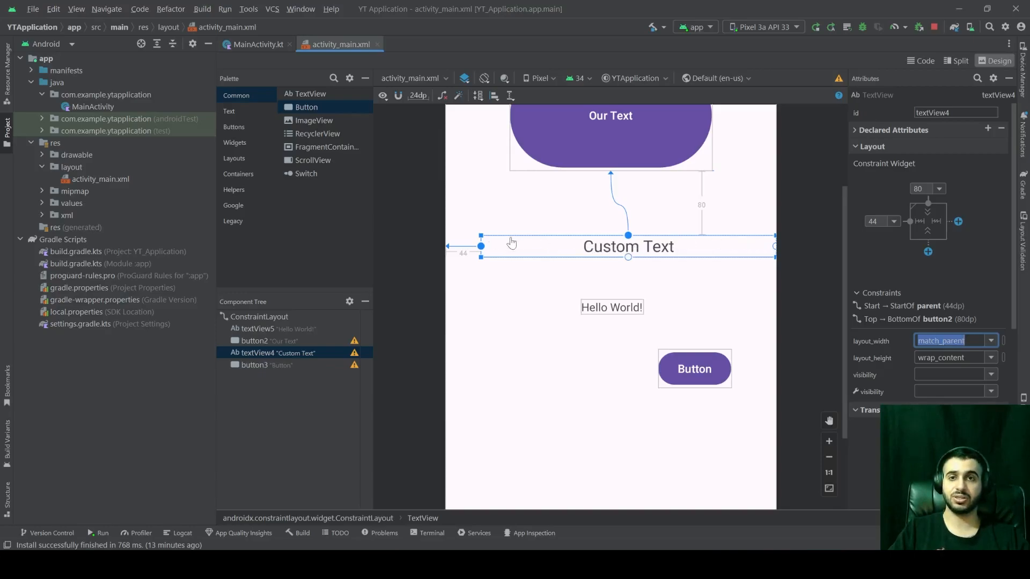
- Set Custom Text's start constraint margin to 0
scroll(538, 260, up, 2)
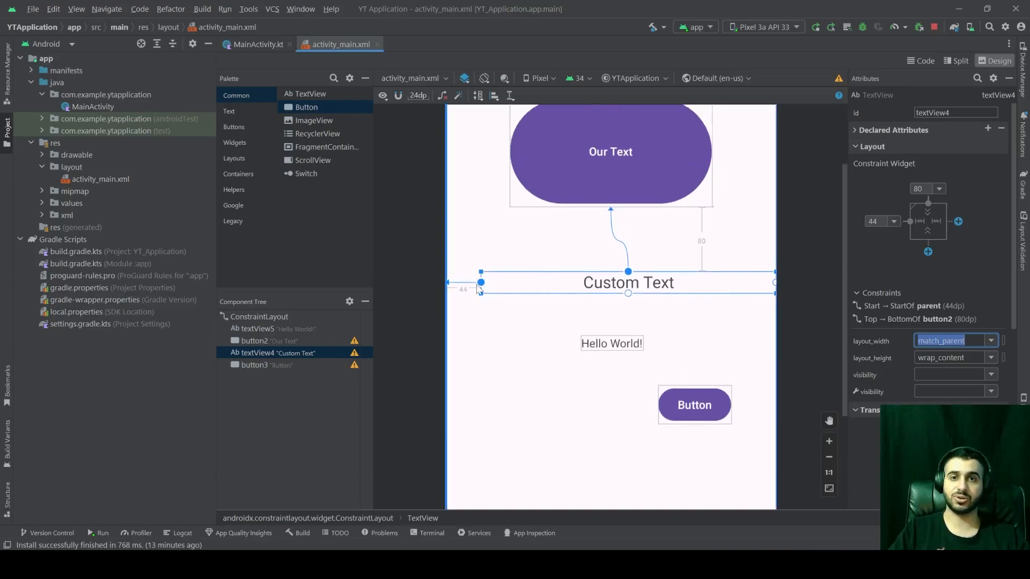
click(880, 222)
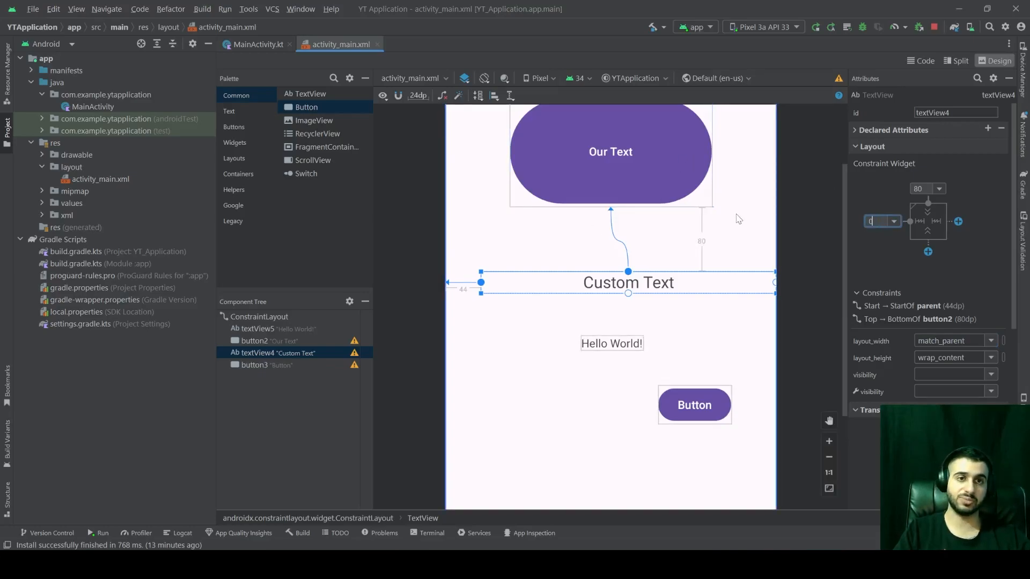
text(0)
key(Return)
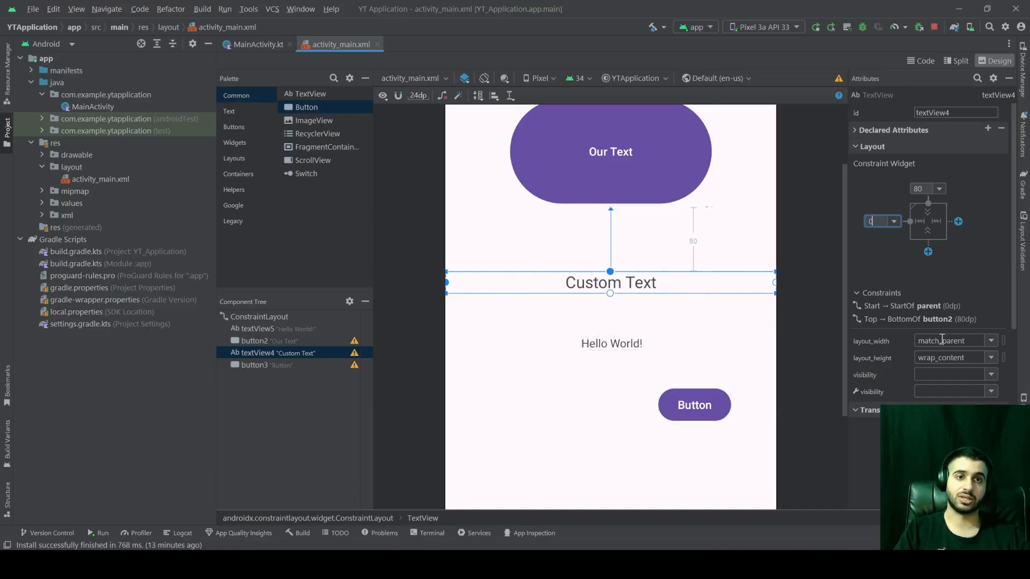
- Constrain the bottom of Custom Text to the top of the Hello World! text with a 24dp margin
scroll(655, 320, up, 1)
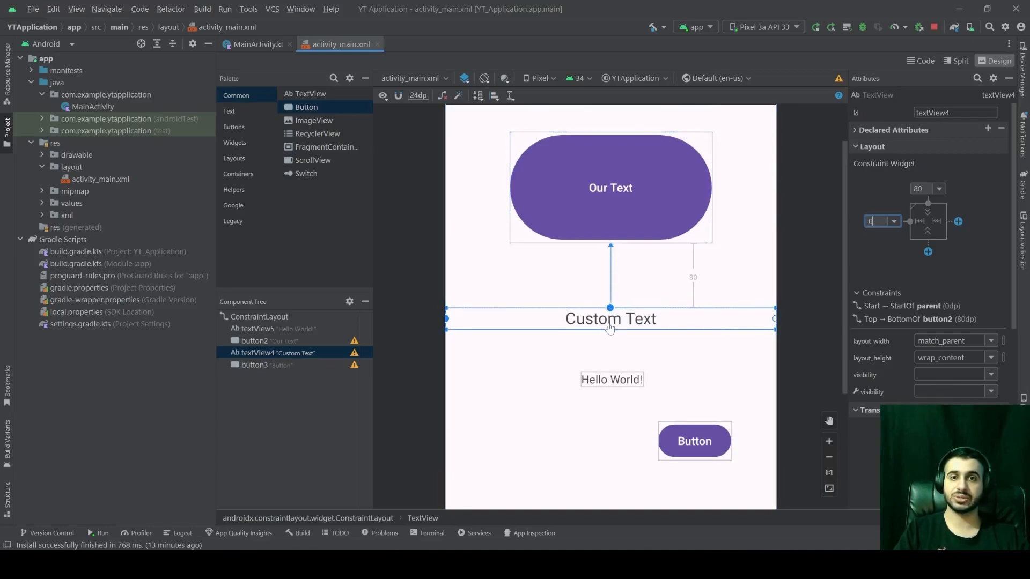
click(626, 321)
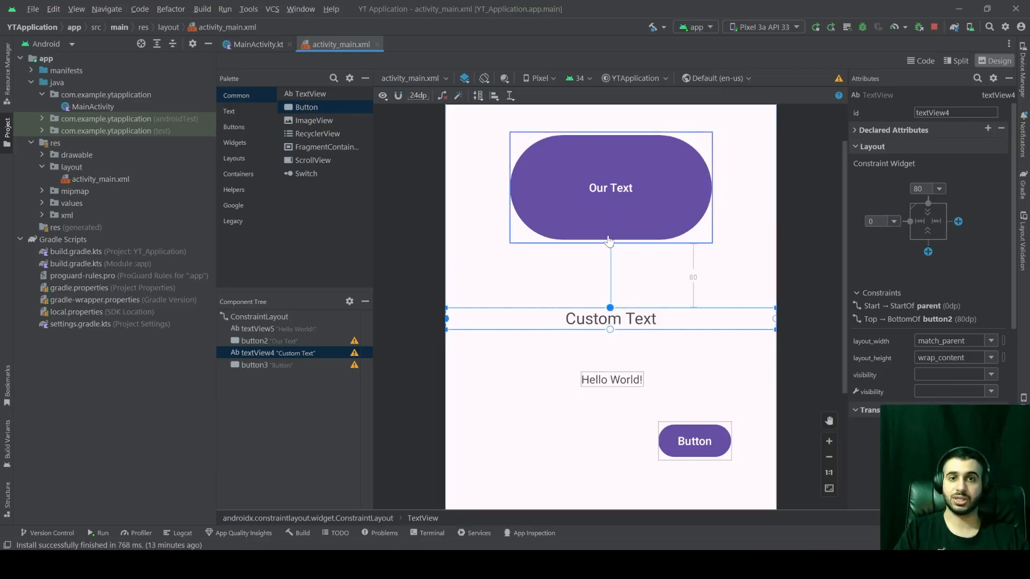
drag(610, 332, 613, 376)
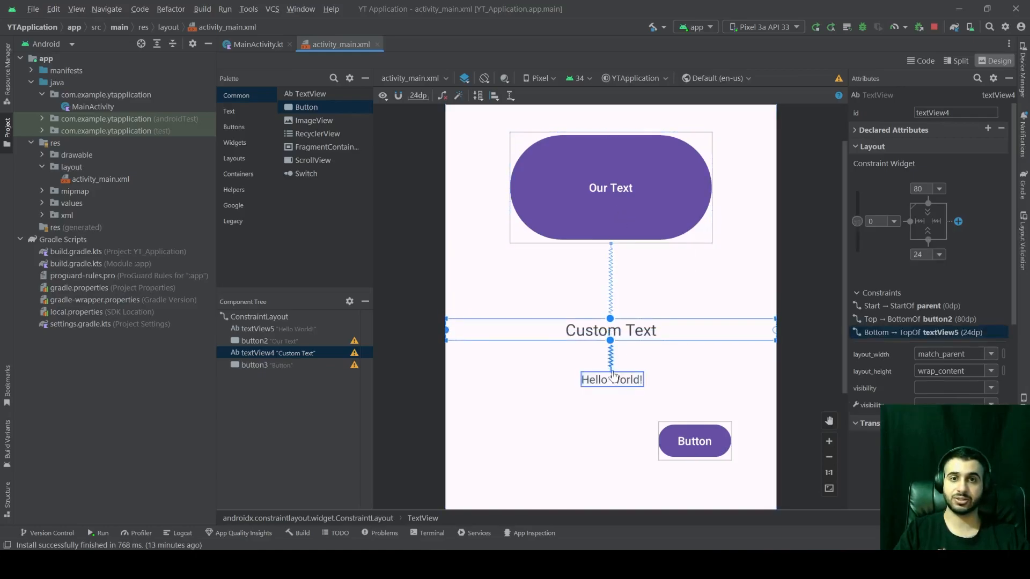
- Set Custom Text's layout_height to 0dp so it matches its vertical constraints
click(947, 369)
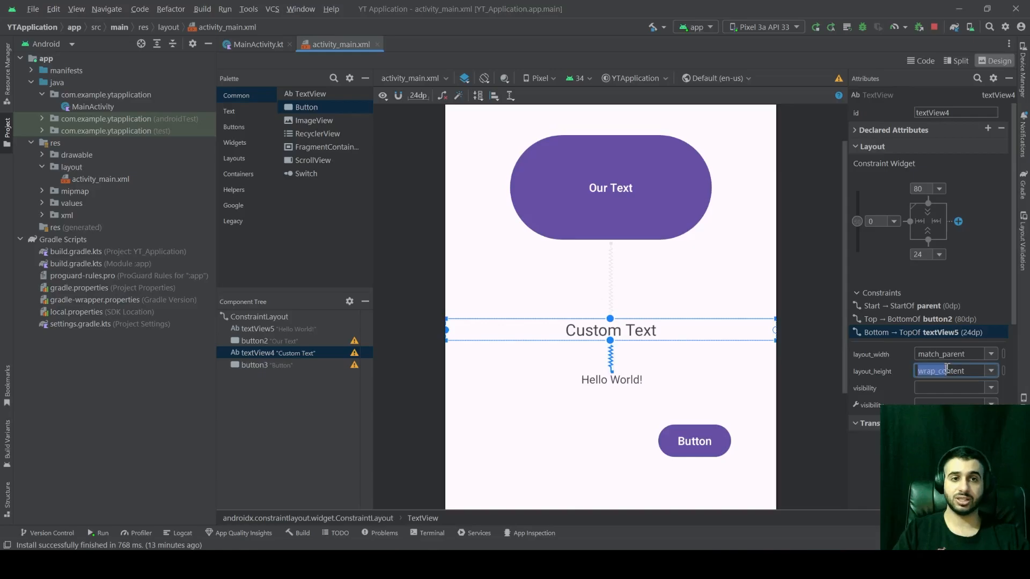
double_click(954, 371)
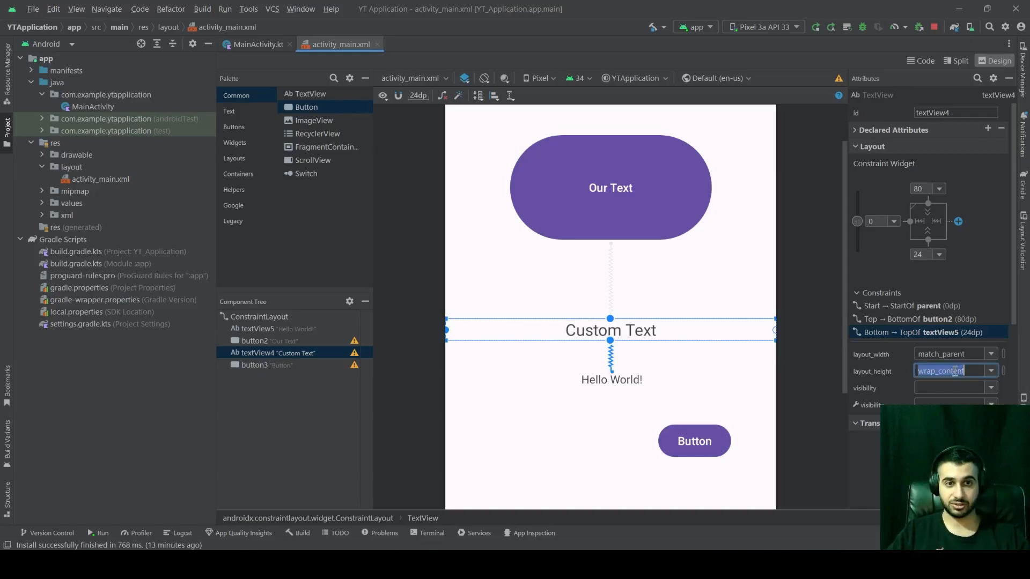
text(0dp)
key(Return)
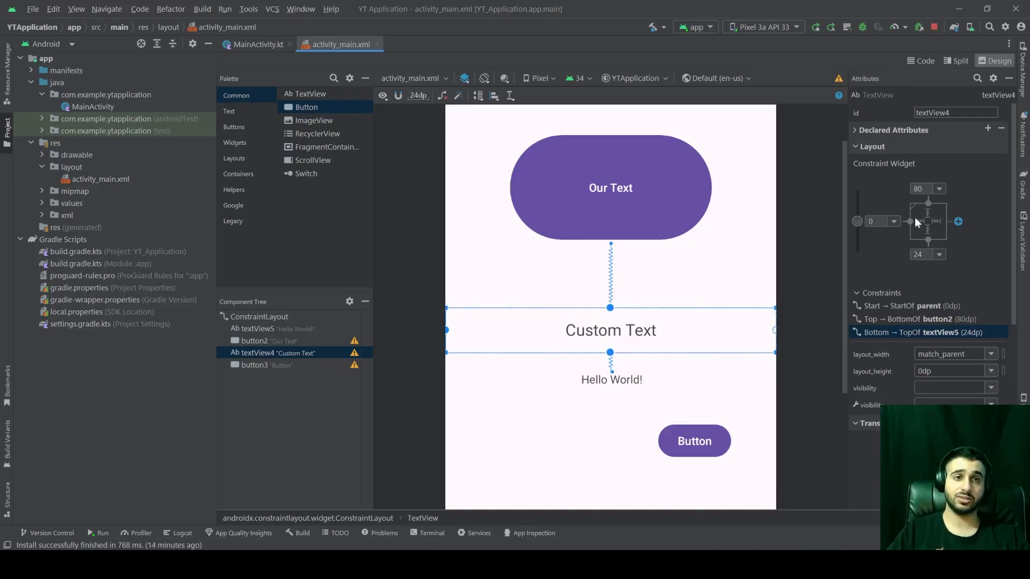
- Set Custom Text's top and bottom constraint margins to 0
double_click(921, 189)
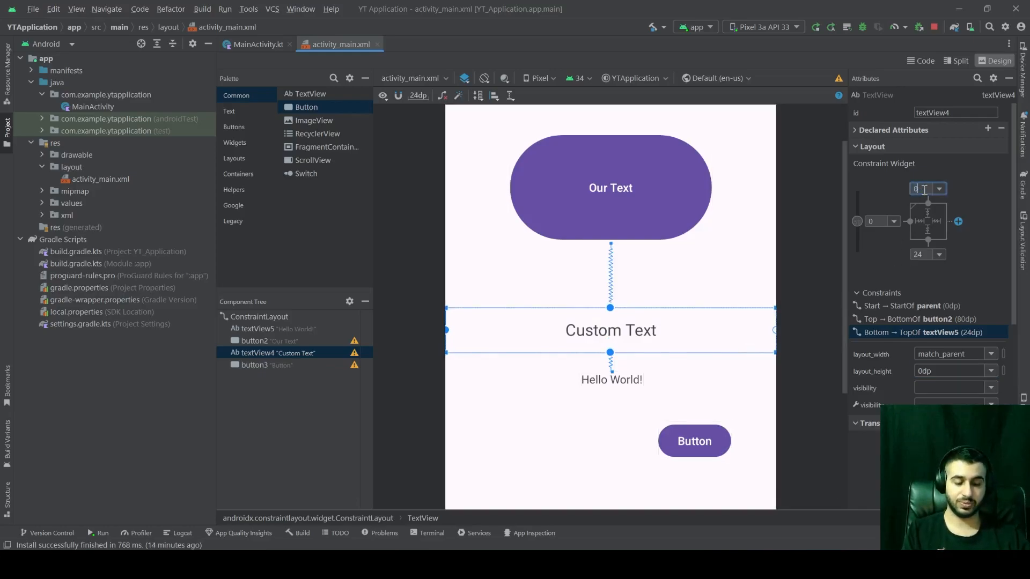
key(Return)
double_click(919, 254)
text(0)
key(Return)
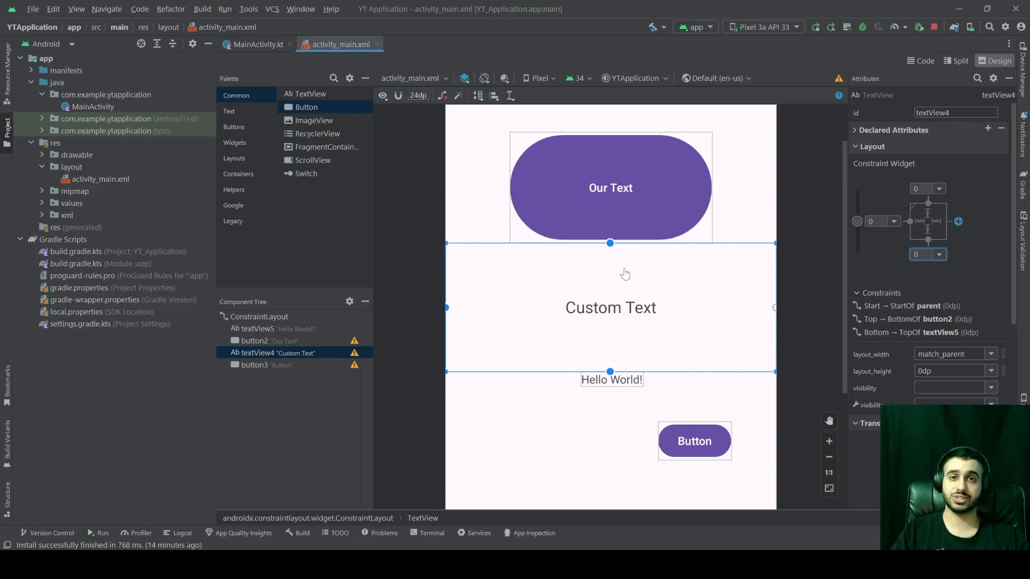
- Set Custom Text's layout_height to match_parent
click(949, 371)
text(mat)
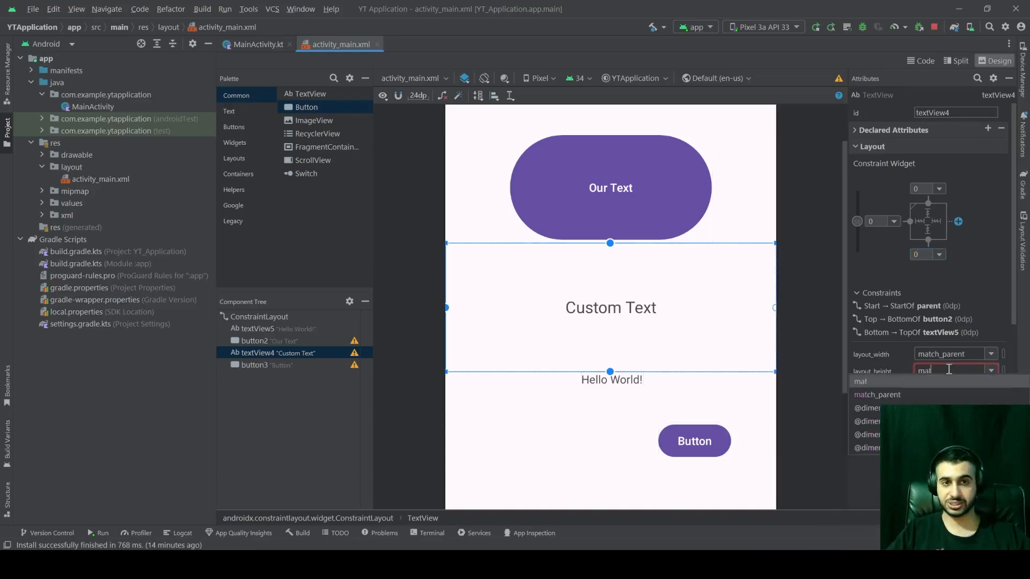
key(Down)
key(Return)
scroll(689, 301, down, 4)
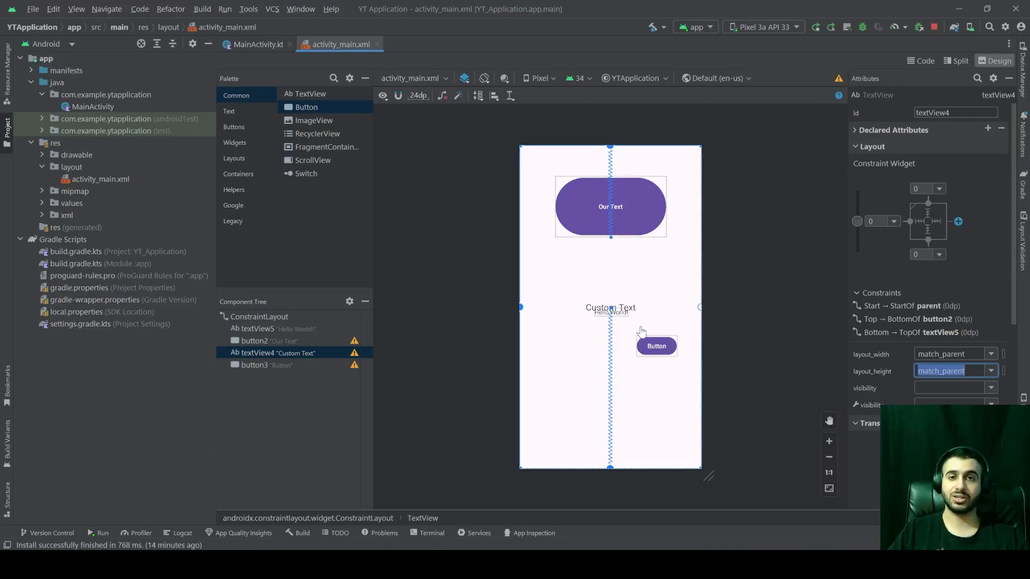
- Revert Custom Text's layout_height to 0dp and its top and bottom margins to 80dp and 24dp
text(0dp)
key(Return)
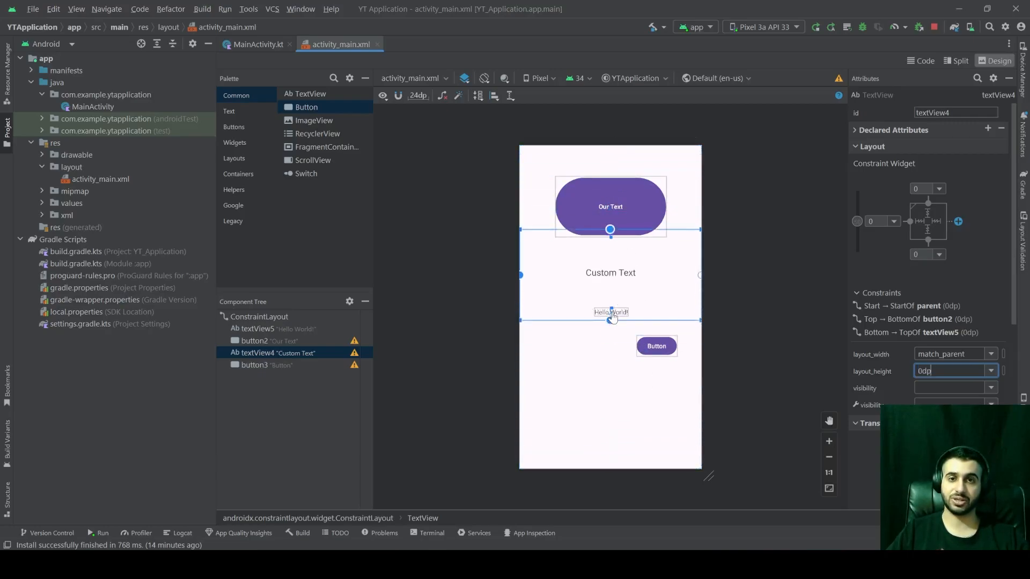
drag(632, 283, 637, 275)
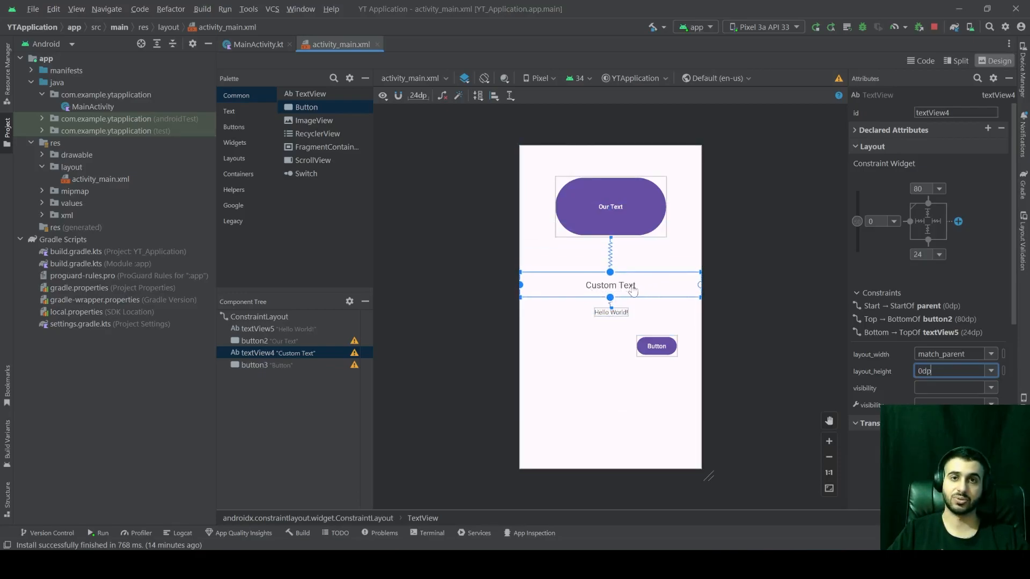
- Set the Our Text button's layout_height to match_parent
click(635, 228)
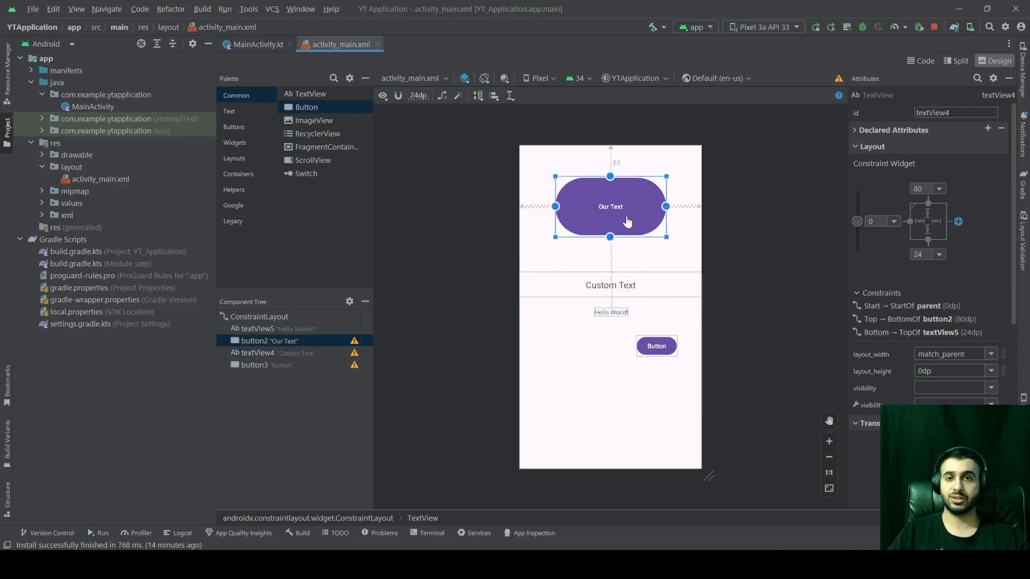
click(940, 382)
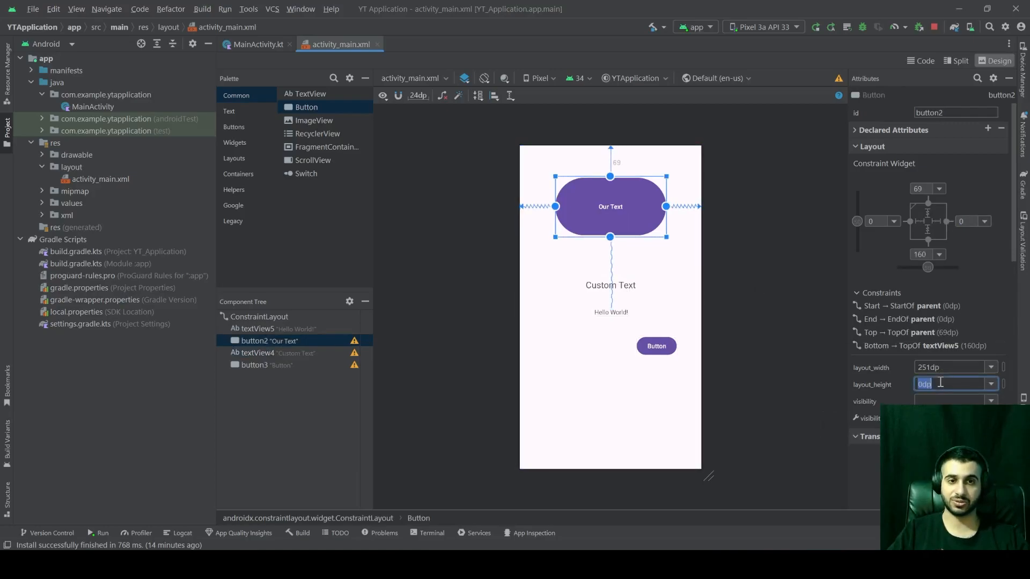
text(match_parent)
key(Return)
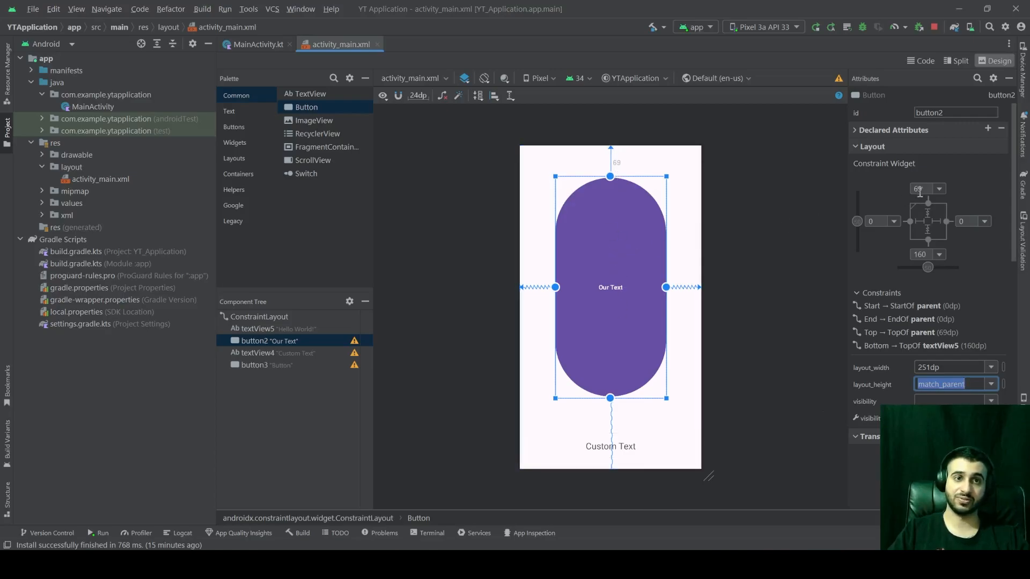
- Set the Our Text button's top and bottom constraint margins to 0 with its height matching the parent
click(919, 189)
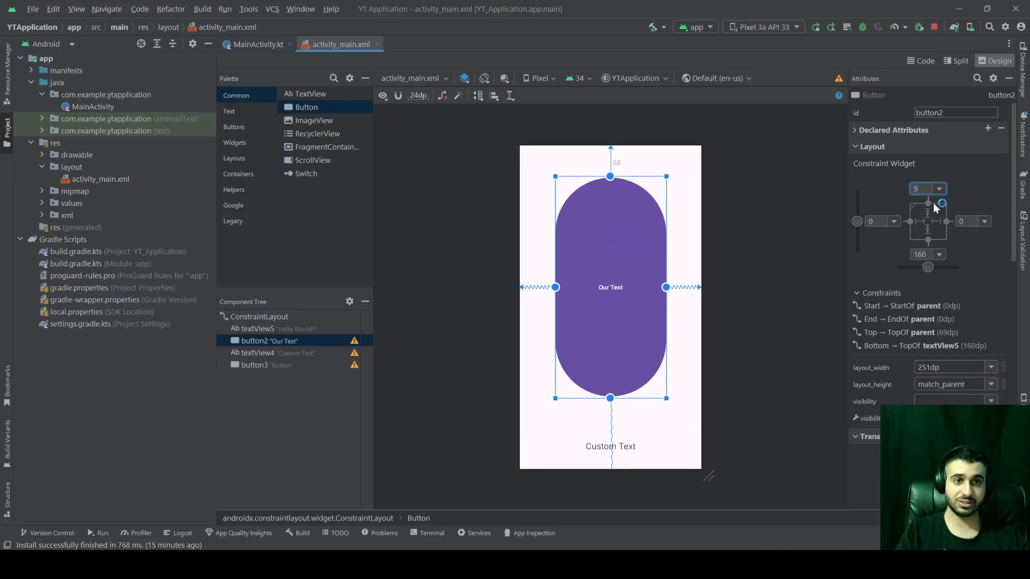
text(0)
key(Return)
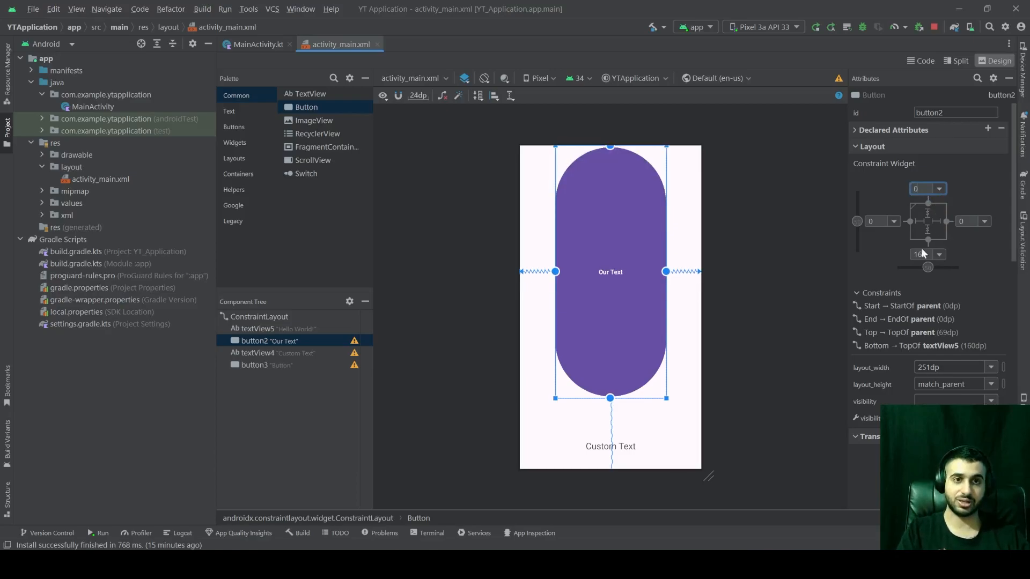
double_click(923, 254)
text(0)
key(Return)
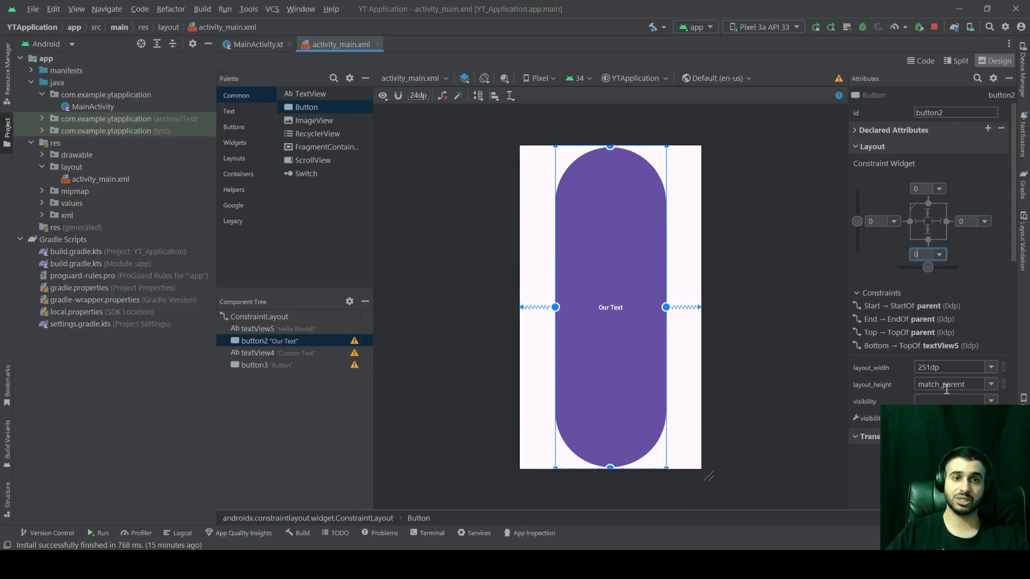
- Undo the match_parent height and zero-margin changes made to the Our Text button
key(BackSpace)
click(627, 285)
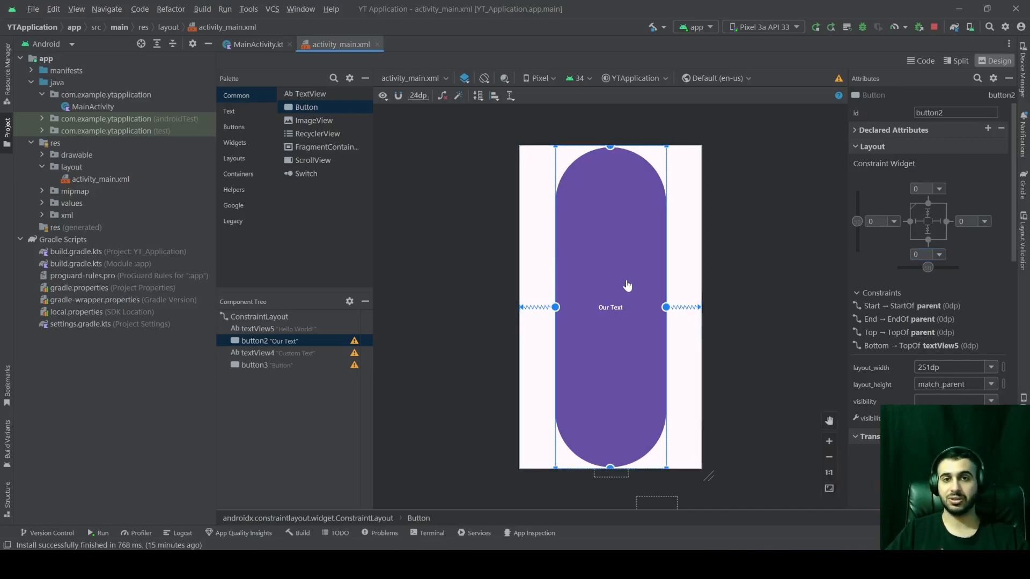
key(ctrl+z)
key(ctrl+z)
key(ctrl+z)
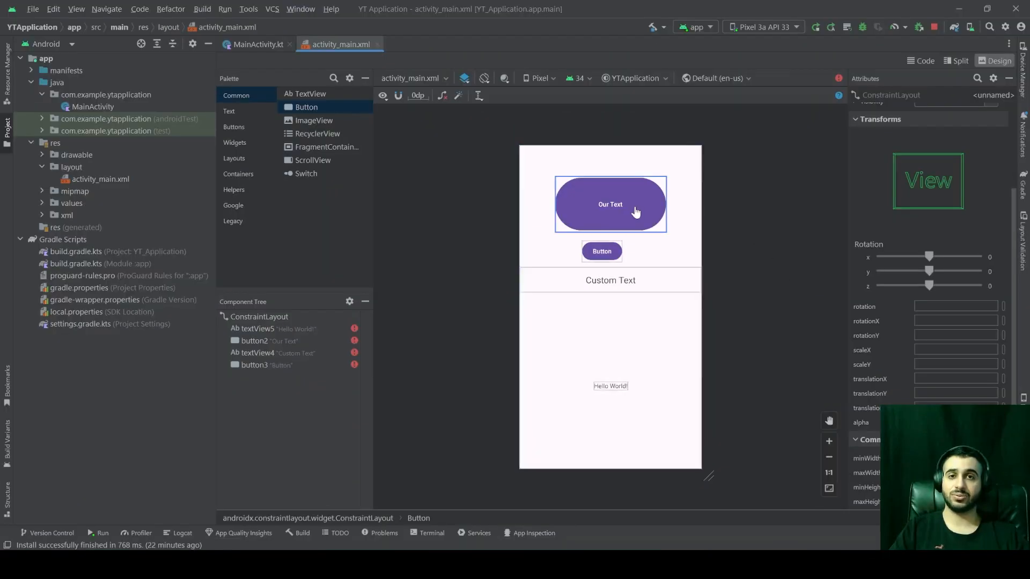
- Select the Our Text button and turn on Show System UI for the layout preview
click(635, 213)
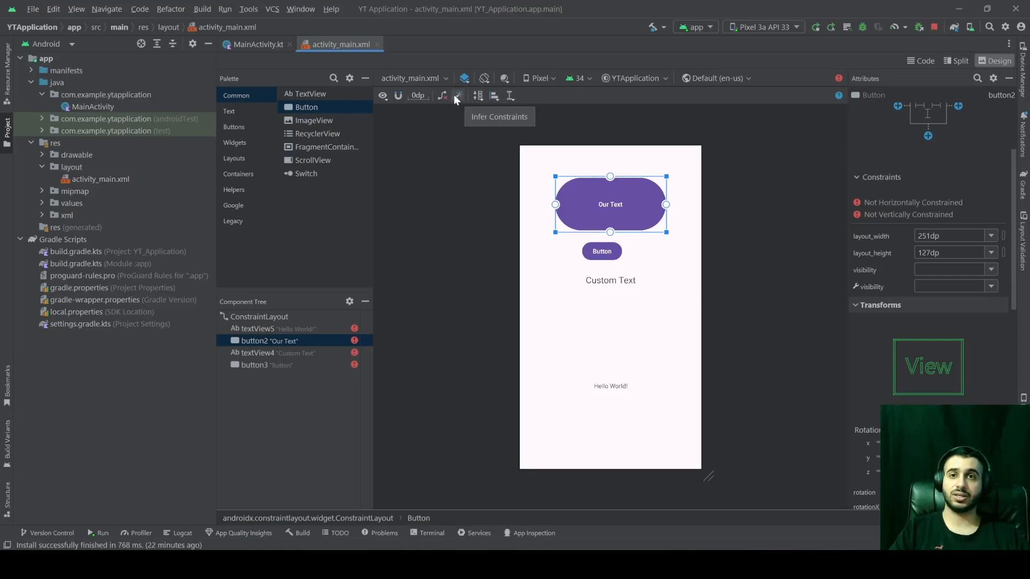
click(384, 96)
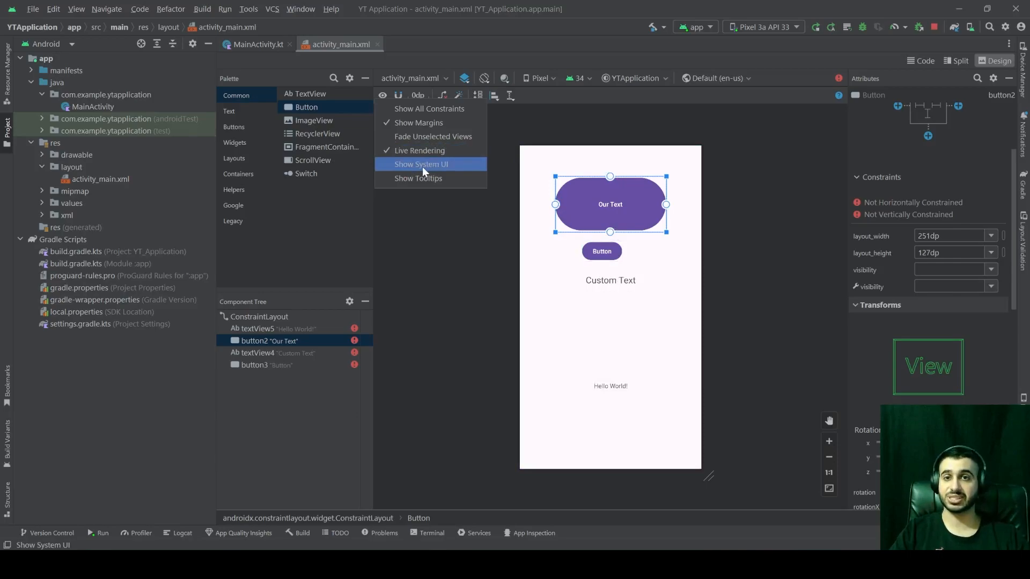
click(436, 165)
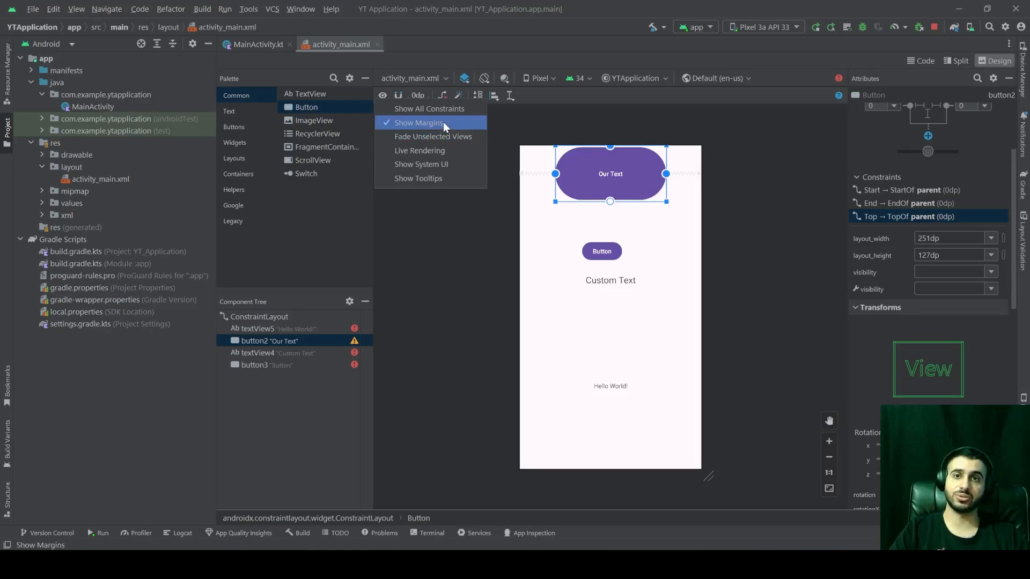
click(439, 165)
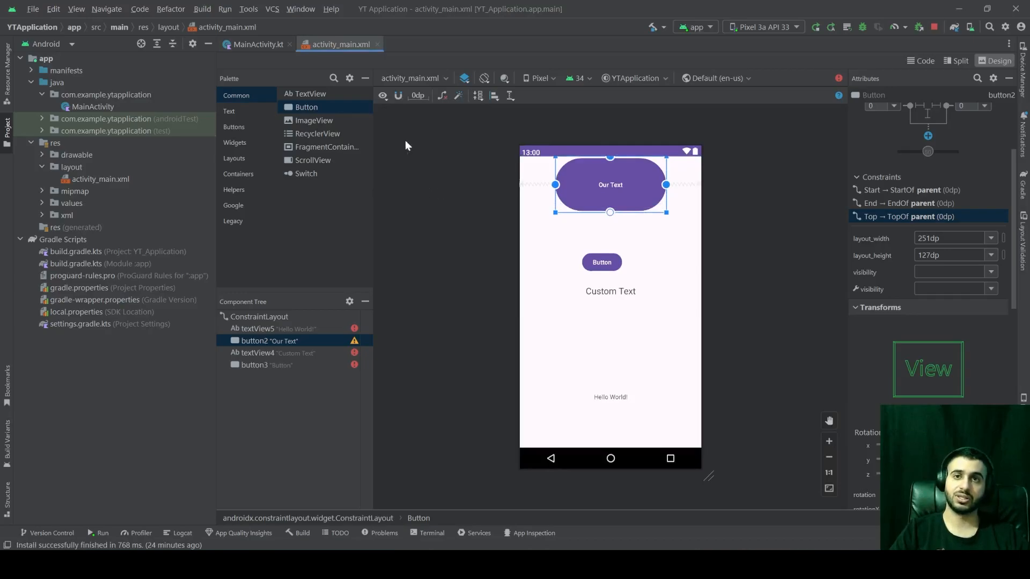
click(379, 97)
click(412, 235)
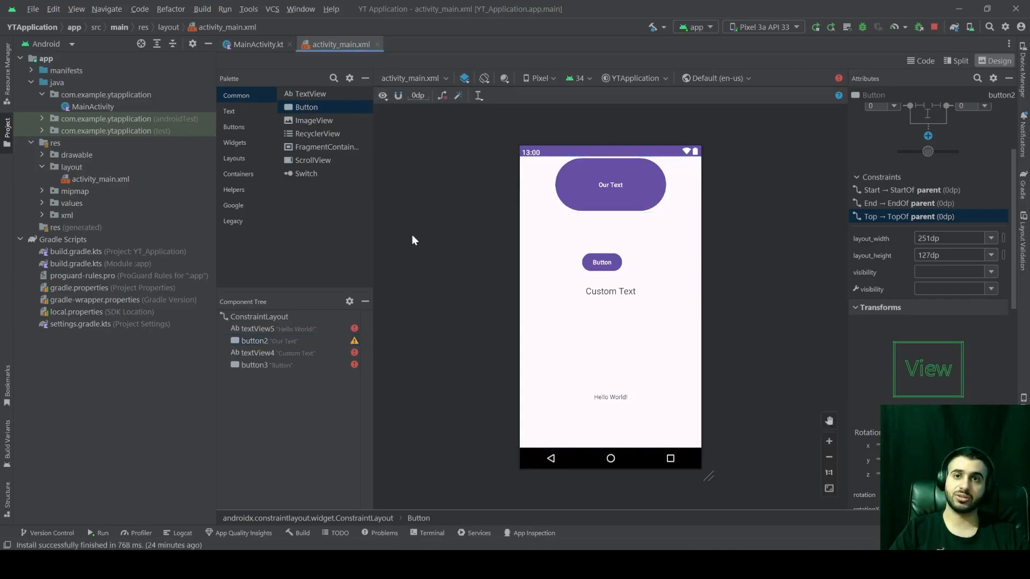
- Toggle Autoconnect off and on again, and add a Button centred horizontally between Custom Text and Hello World!
click(399, 96)
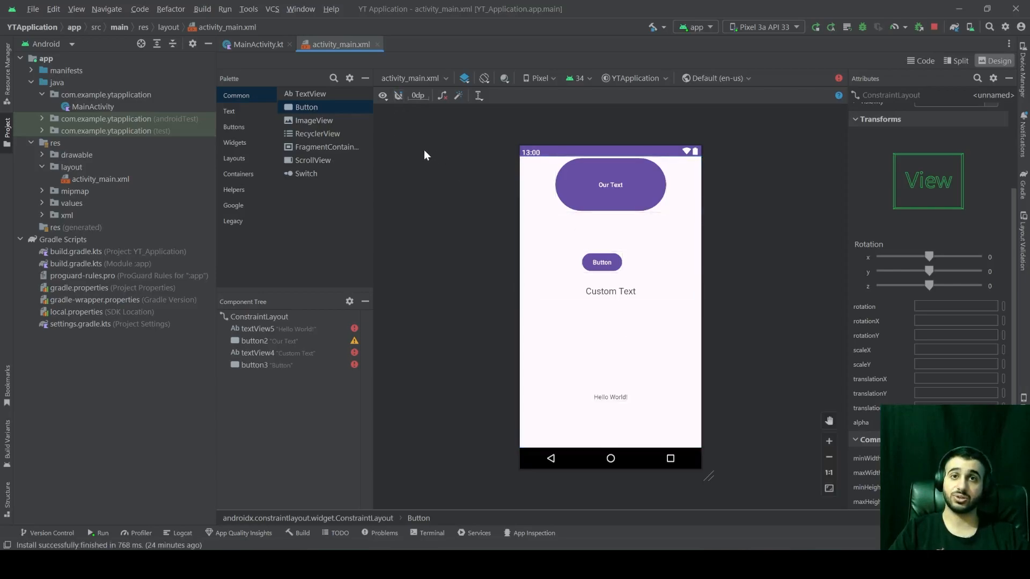
click(398, 97)
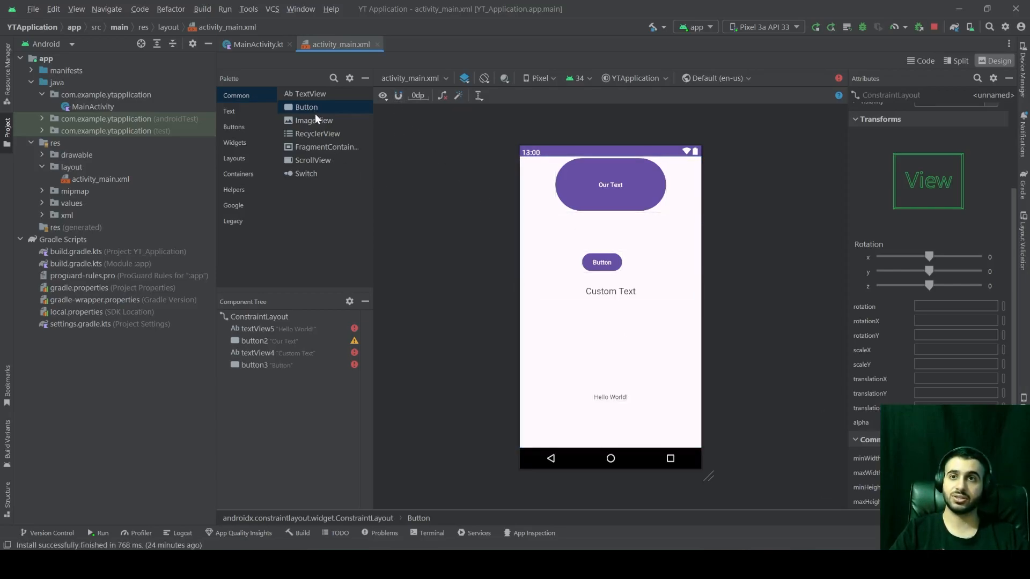
click(312, 95)
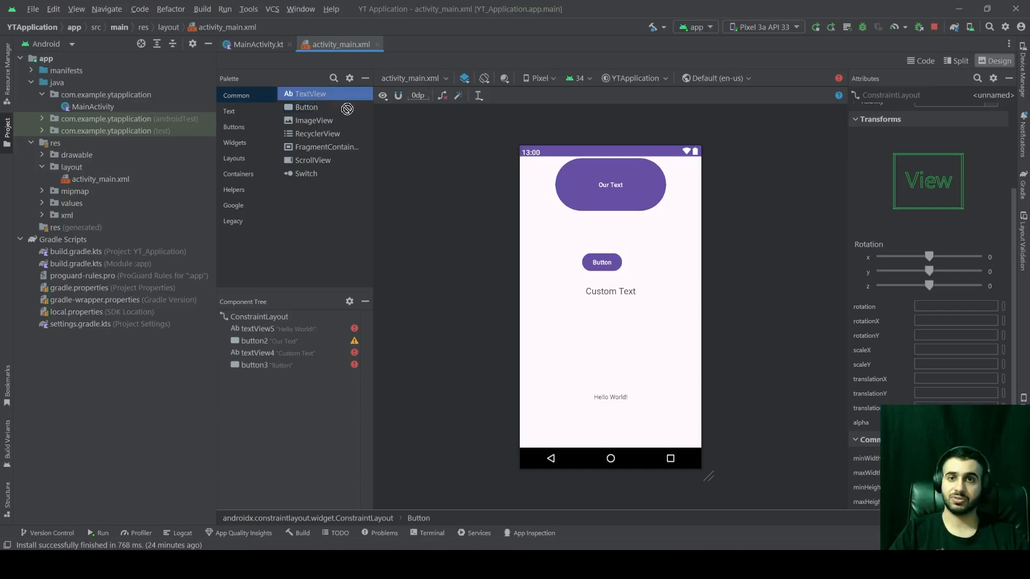
drag(312, 105, 611, 338)
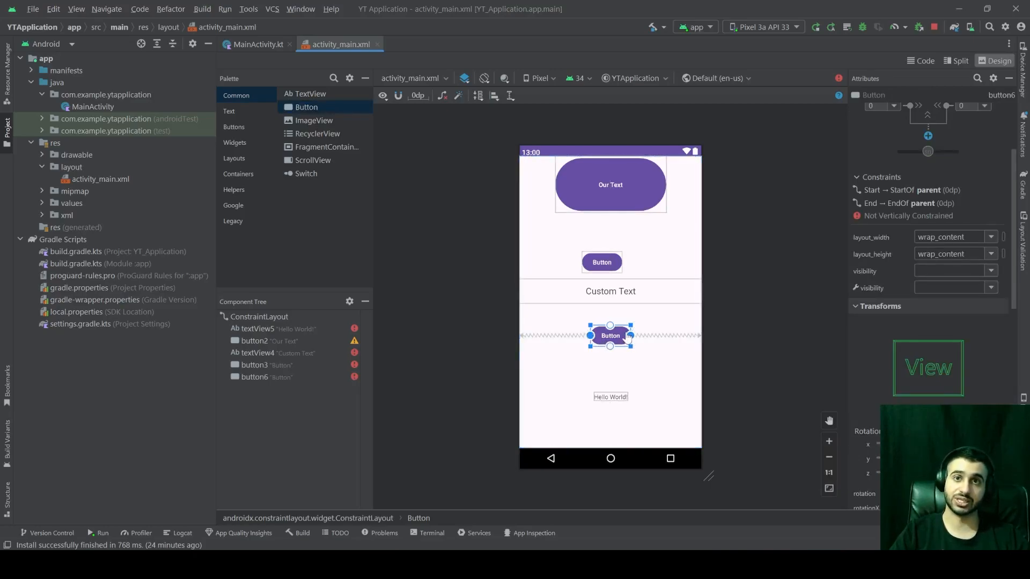
- Move Custom Text above the existing Button, and centre the new button in the parent before deleting it
click(624, 294)
drag(649, 295, 648, 235)
drag(611, 335, 621, 309)
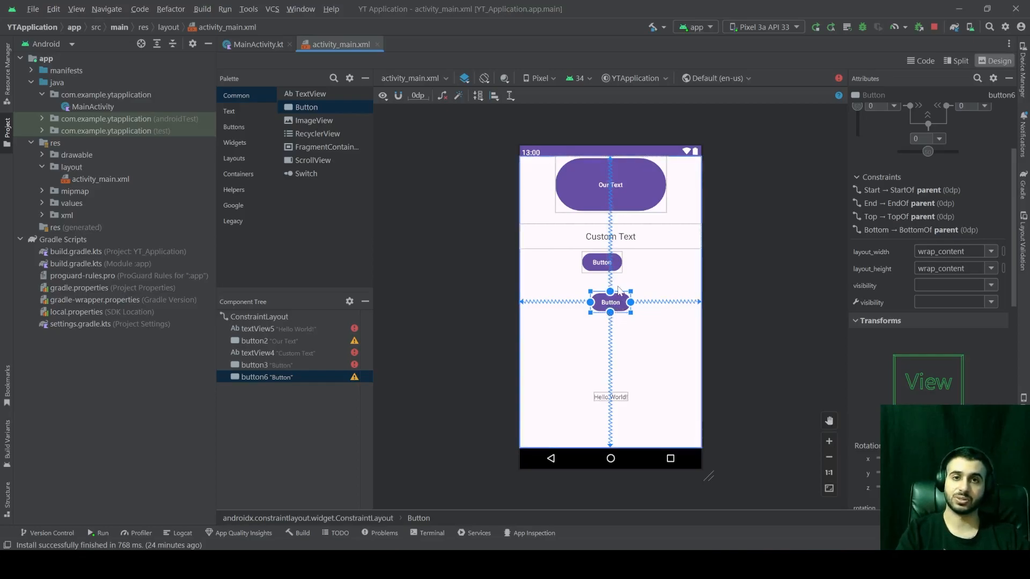
key(Delete)
- Test placing a Button below the existing one with Autoconnect off, delete it and turn Autoconnect back on
click(398, 95)
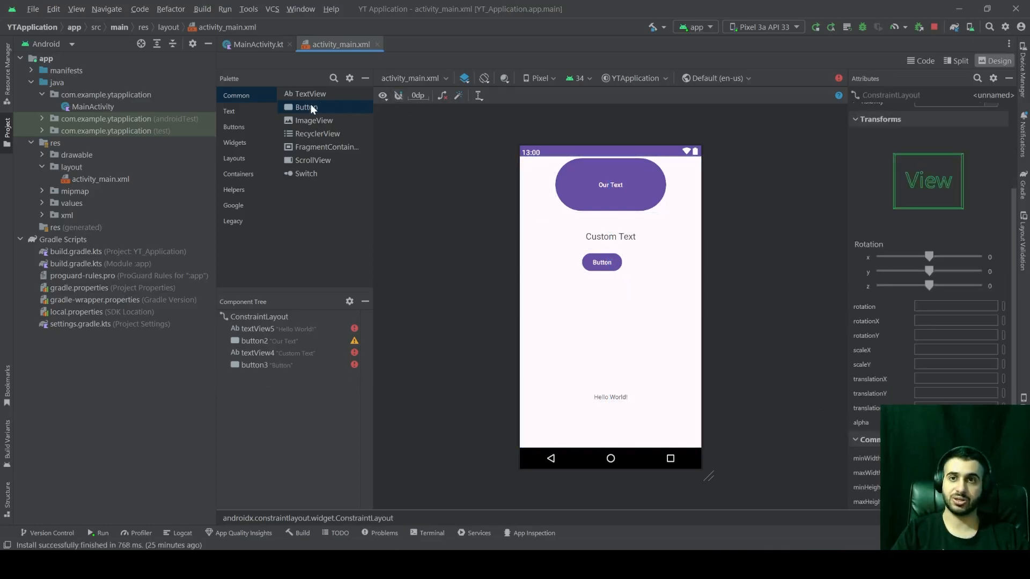
drag(309, 108, 621, 298)
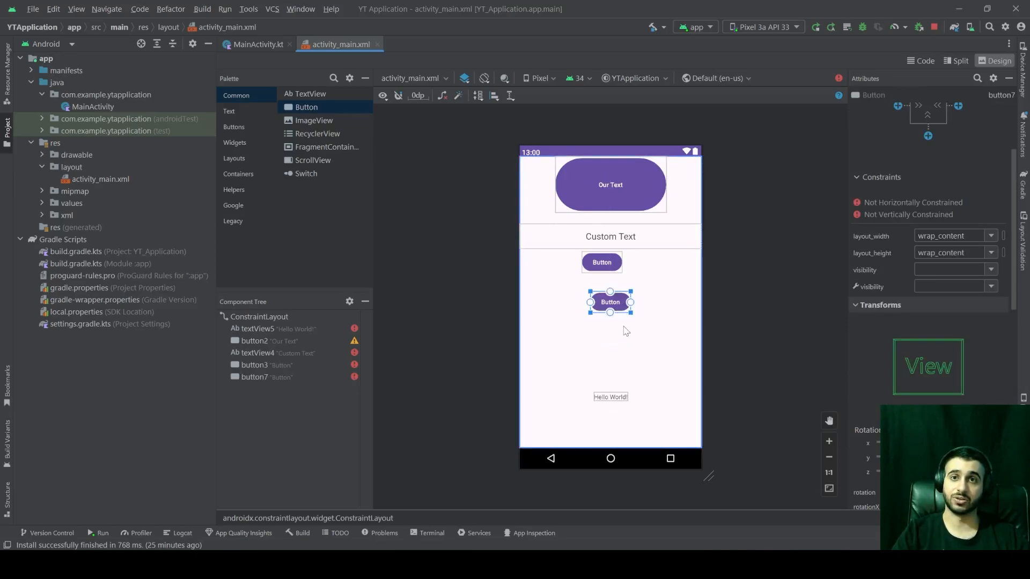
key(Delete)
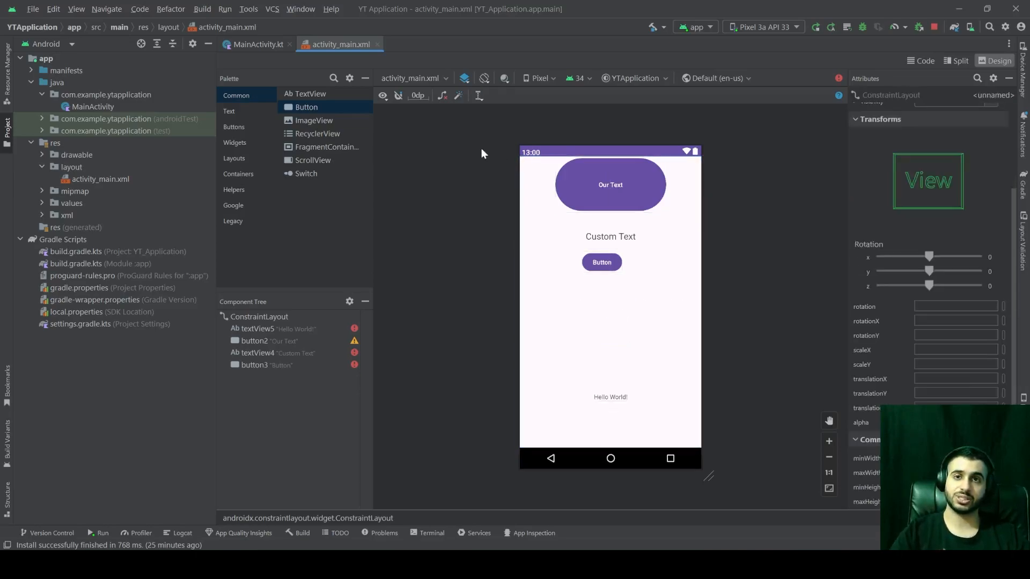
click(398, 95)
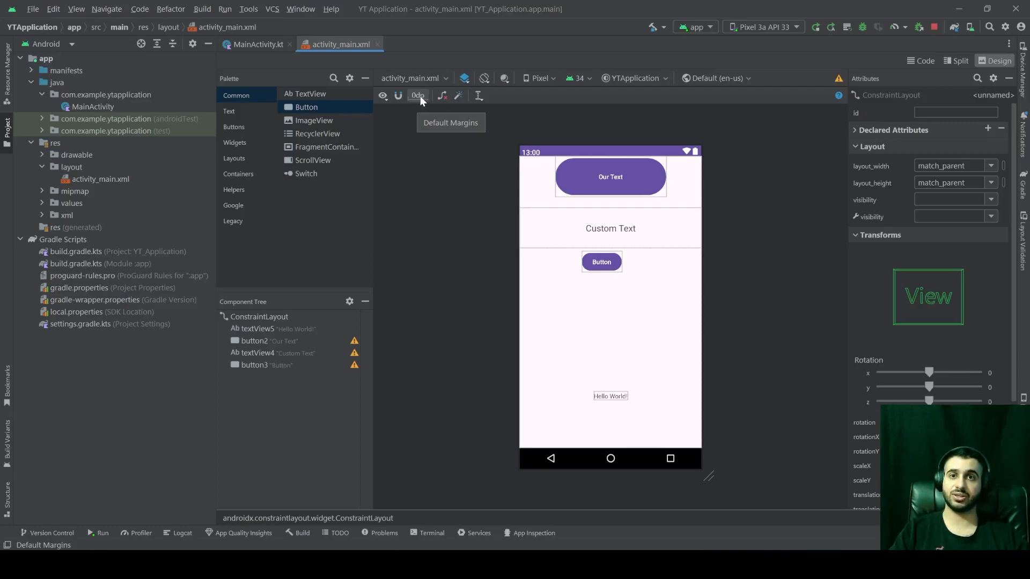
- Place a Button against the parent's start edge with the 0dp default margin, and delete it
click(327, 111)
drag(317, 111, 521, 336)
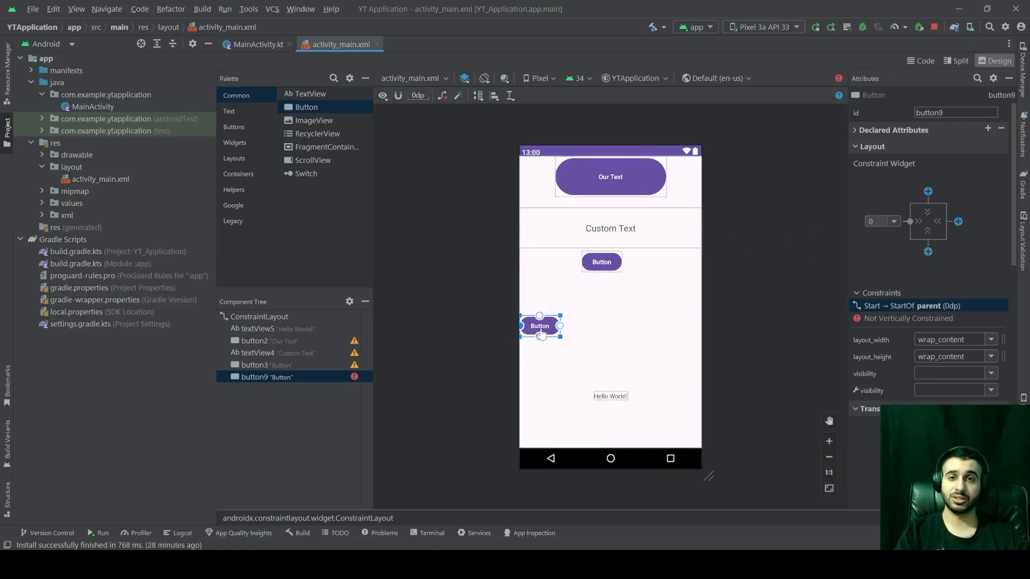
key(Delete)
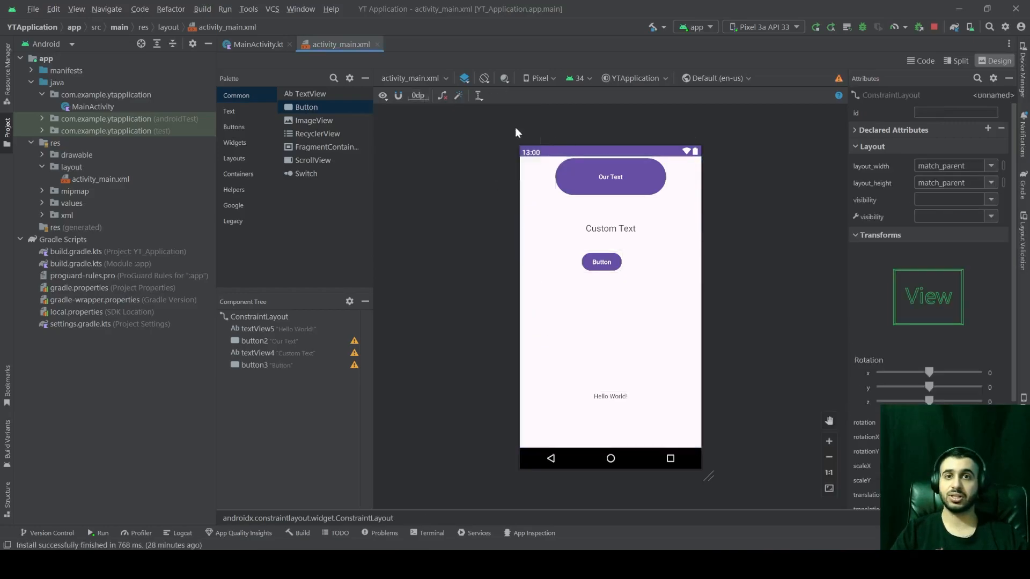
- Using a 24dp default margin, add a Button at the parent's start edge and constrain its top to button3's bottom
click(415, 96)
click(545, 141)
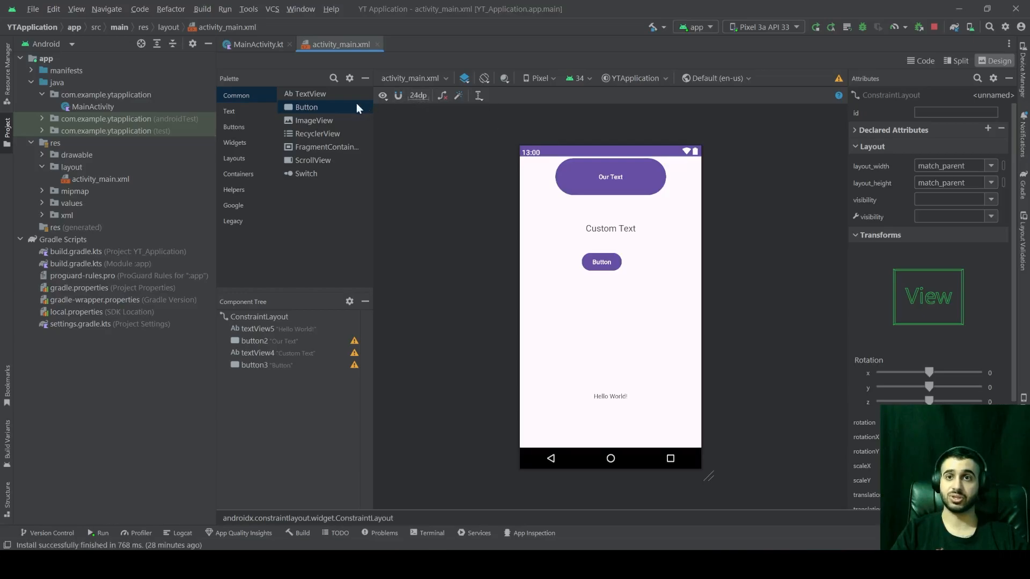
drag(331, 111, 518, 329)
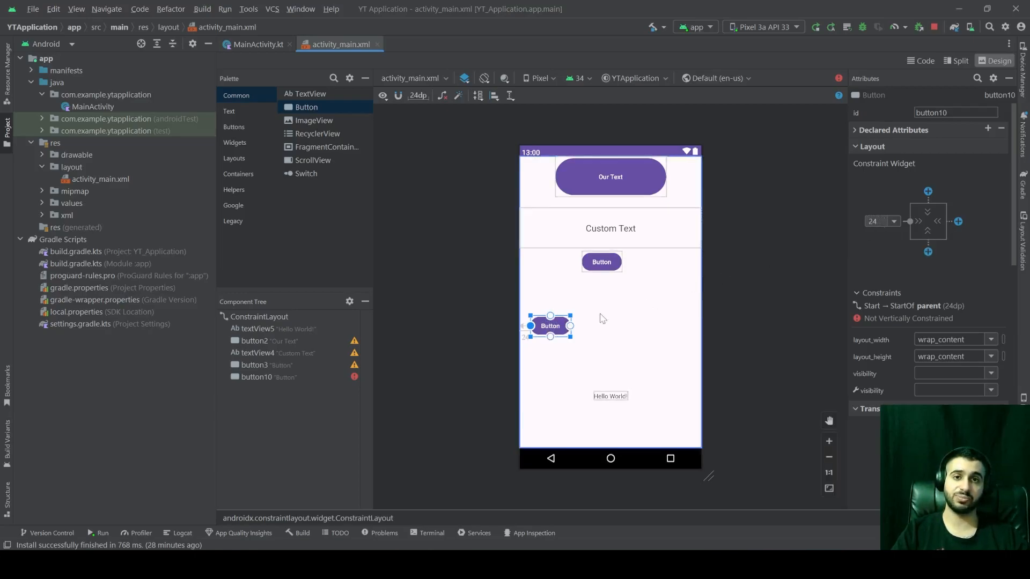
drag(550, 316, 601, 272)
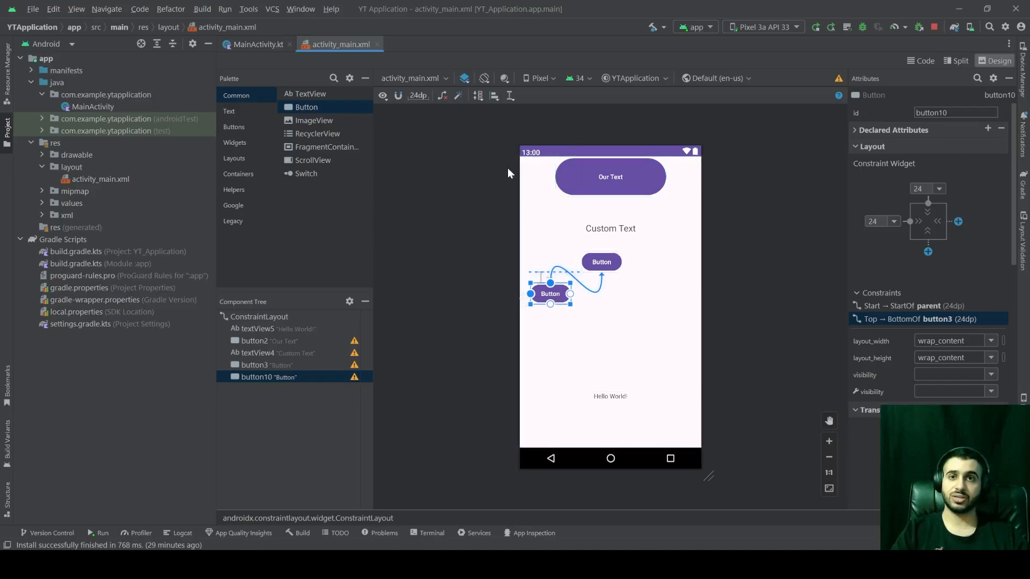
- Try expanding the new button horizontally and vertically, and undo both expansions
click(477, 95)
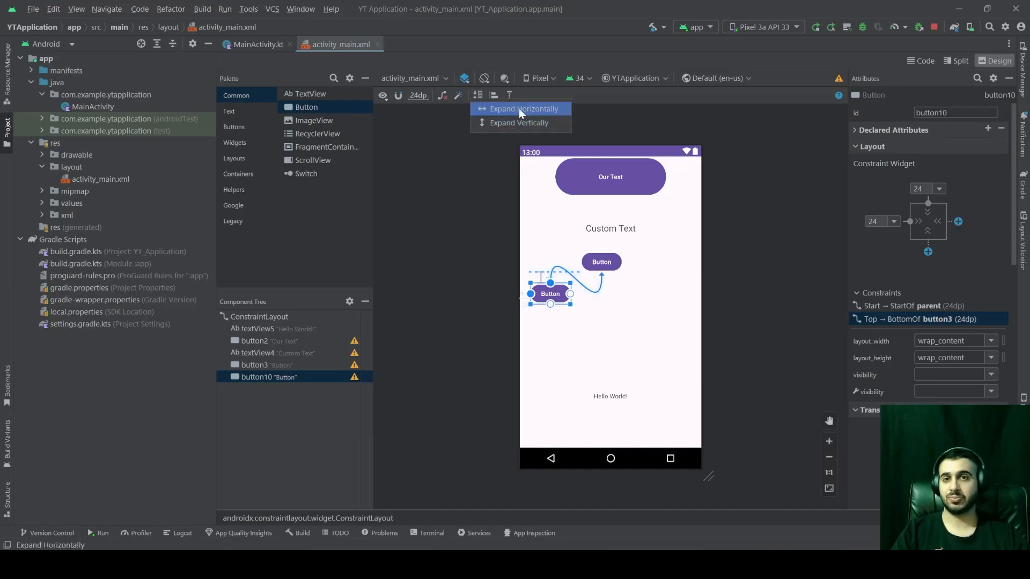
click(532, 108)
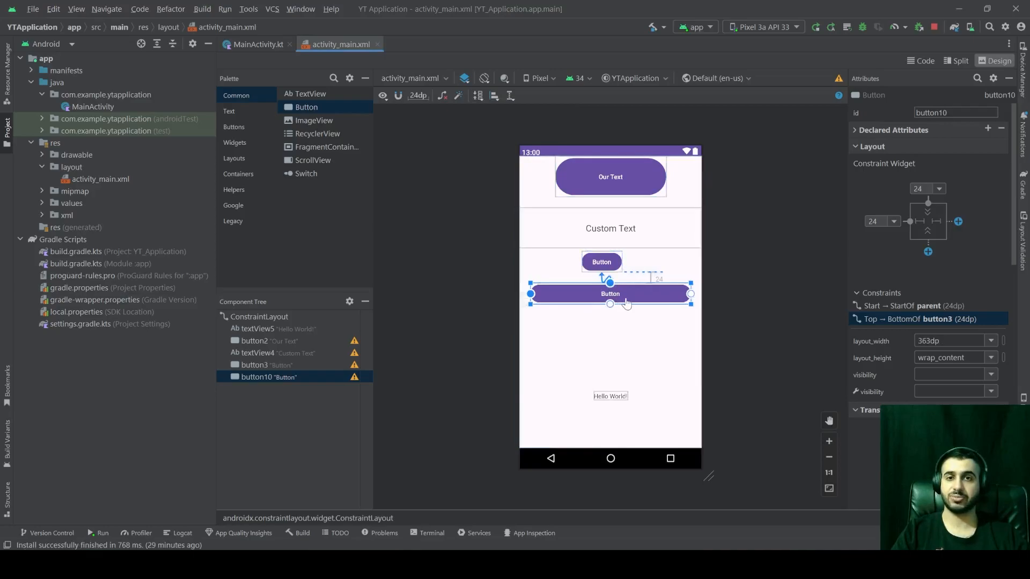
click(478, 96)
click(497, 125)
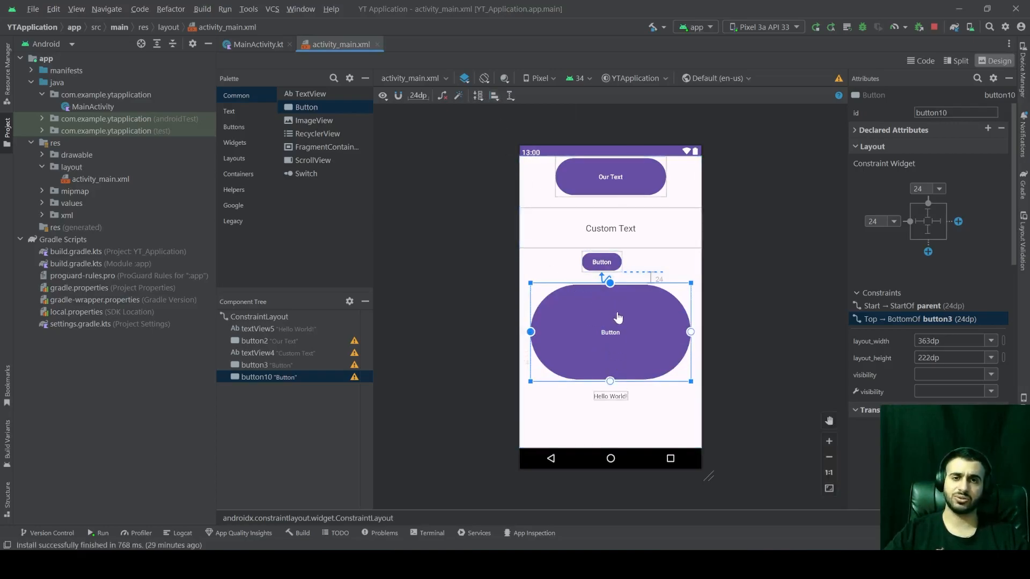
key(Escape)
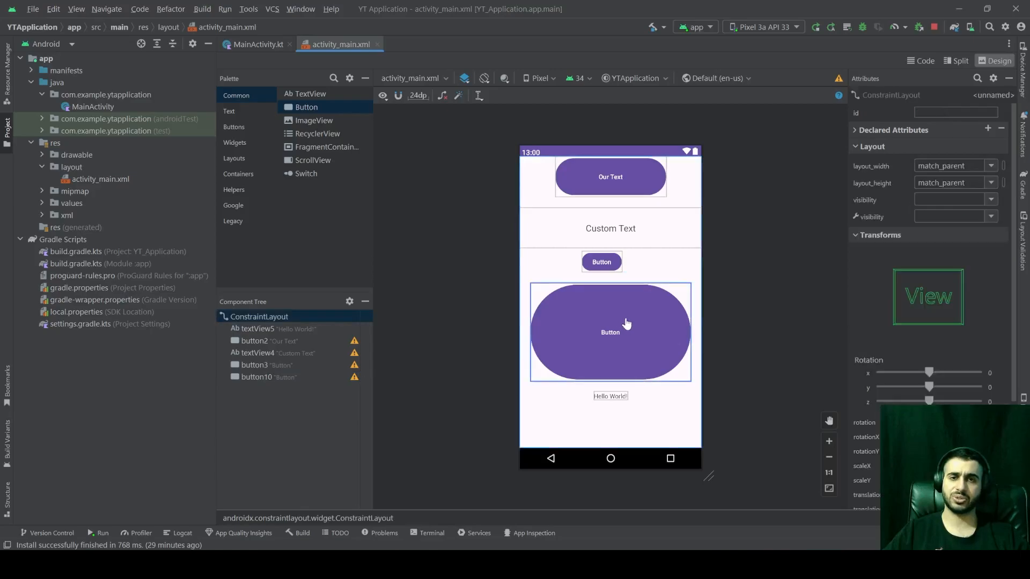
key(ctrl+z)
key(ctrl+z)
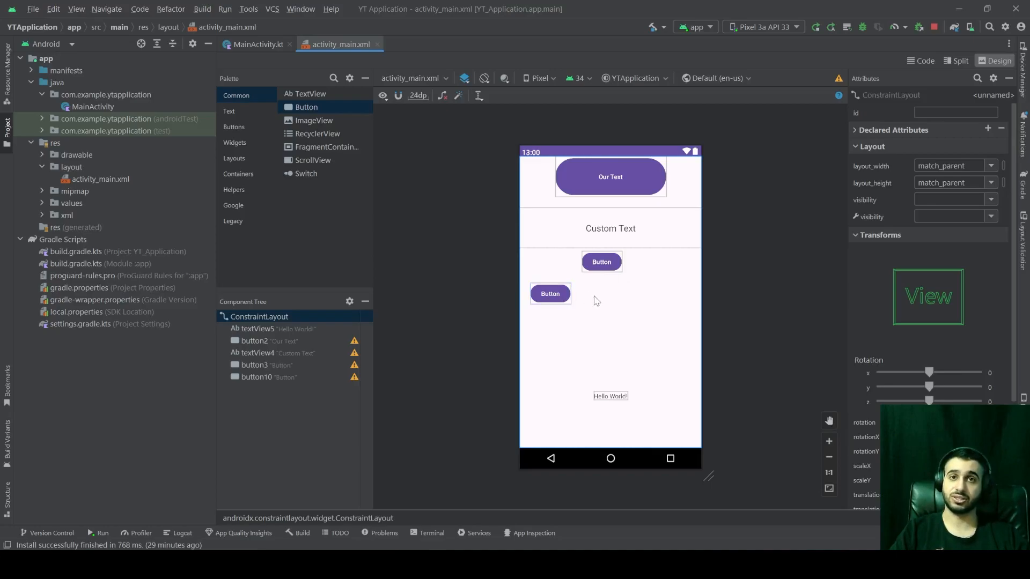
- Align the new button horizontally in the layout and set its start margin to 0
click(550, 294)
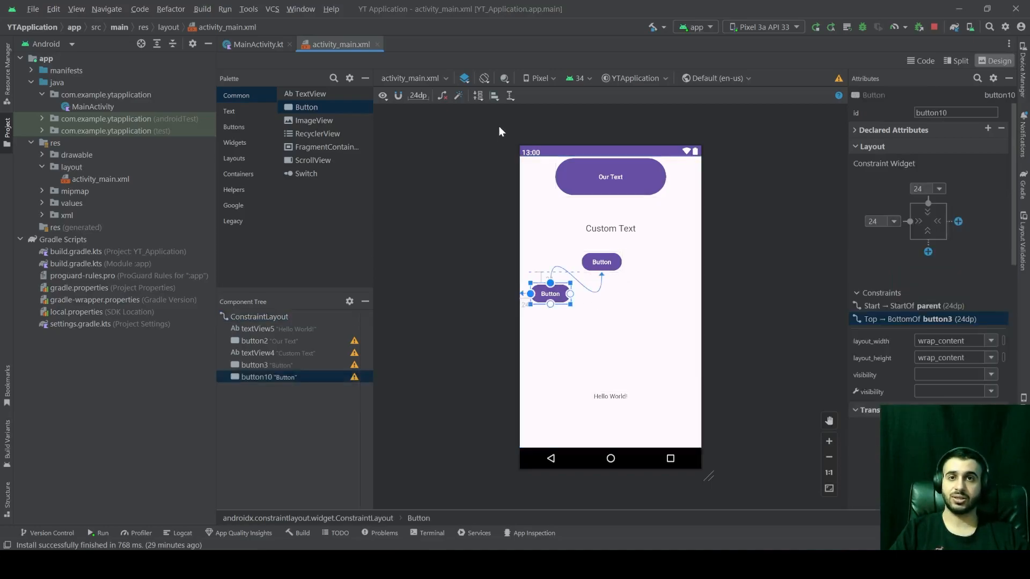
click(494, 97)
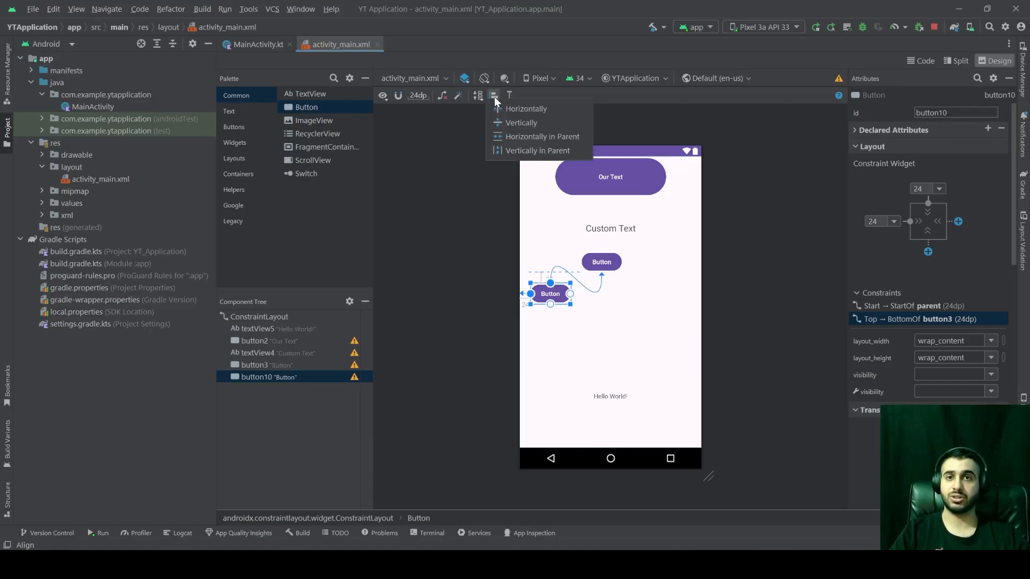
click(543, 111)
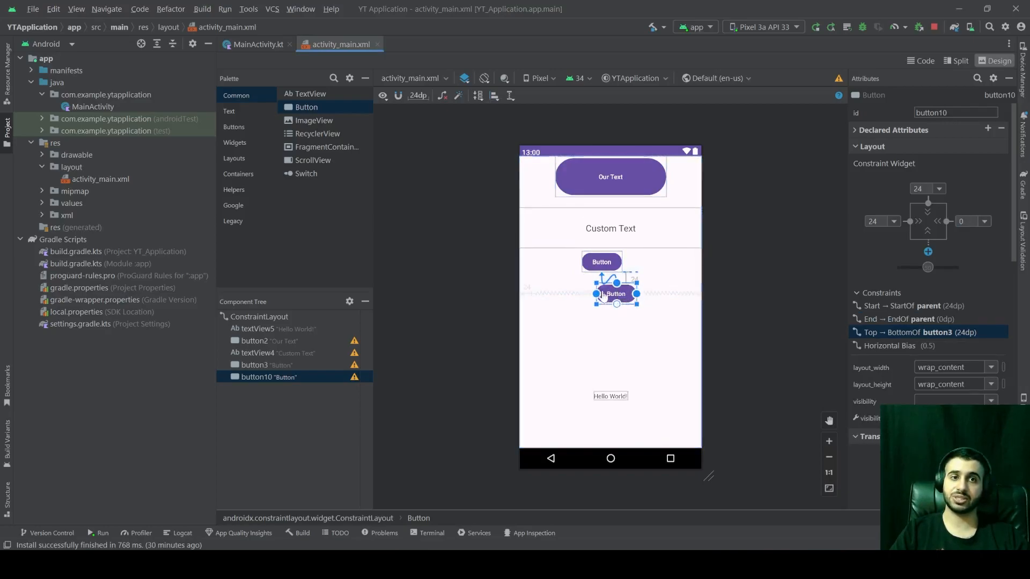
click(878, 220)
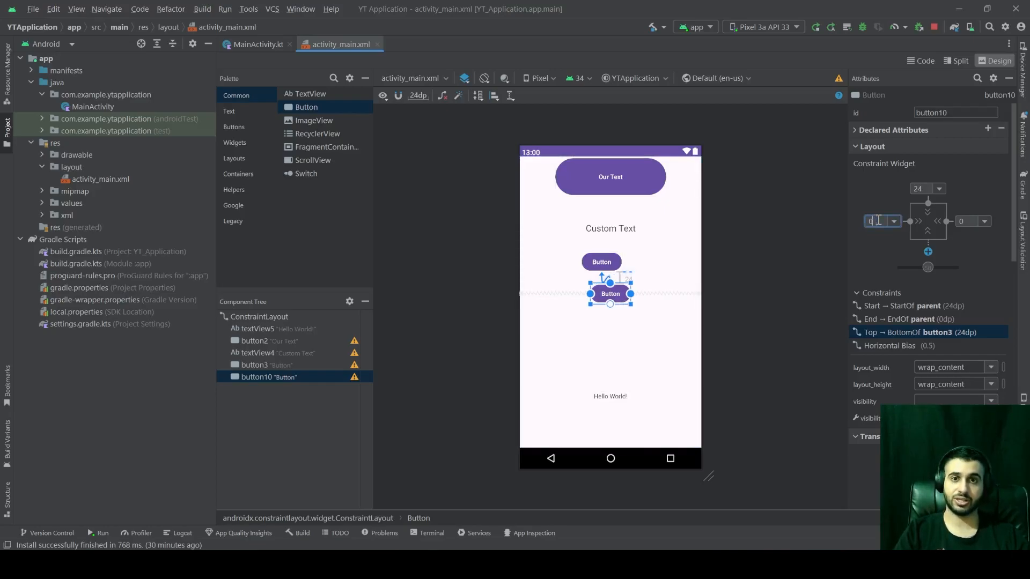
key(Return)
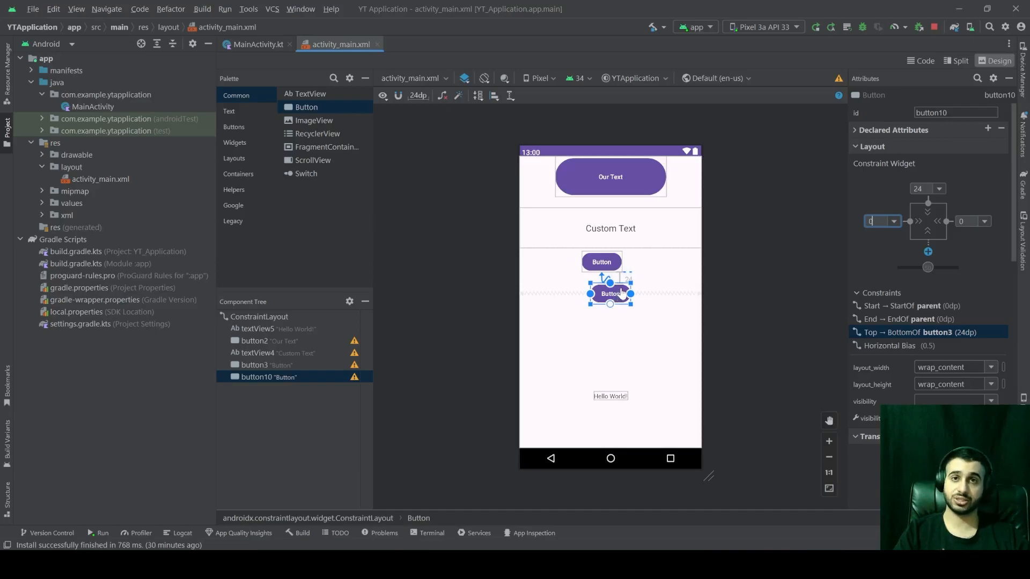
- Align the new button vertically between button3 and Hello World!, and check Hello World!'s constraints
click(497, 98)
click(516, 120)
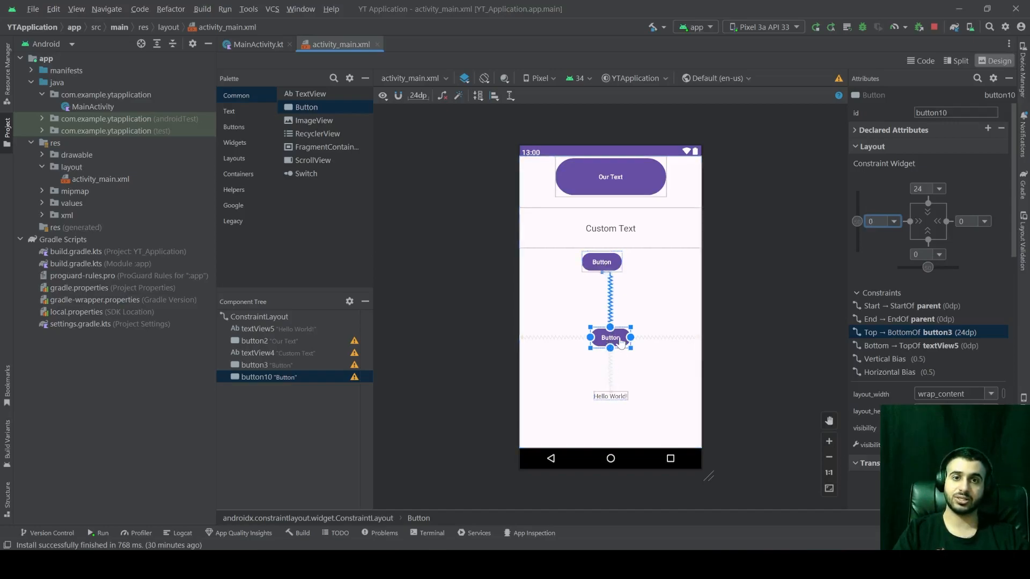
click(612, 399)
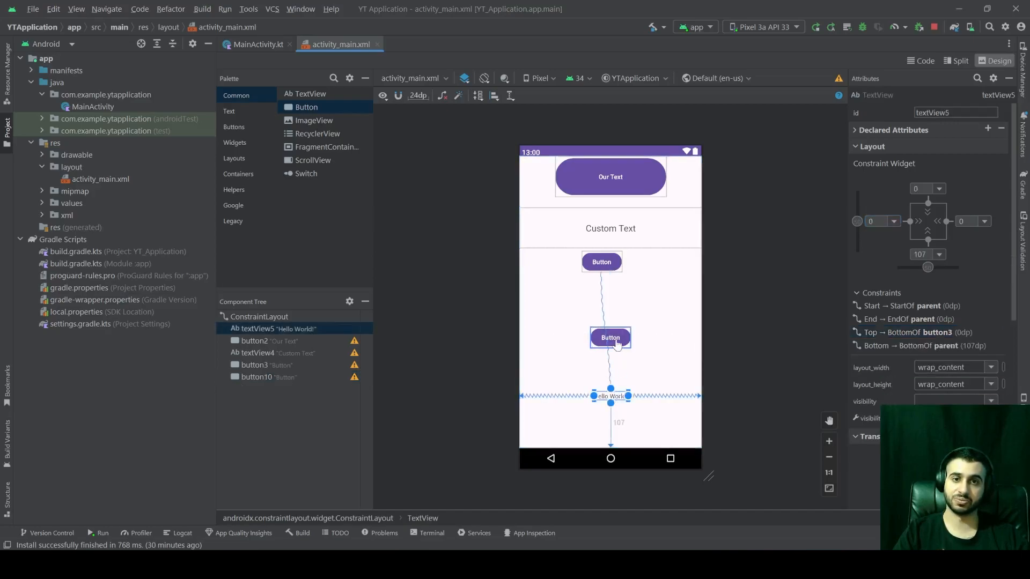
- Set button10's top margin to 0
click(617, 348)
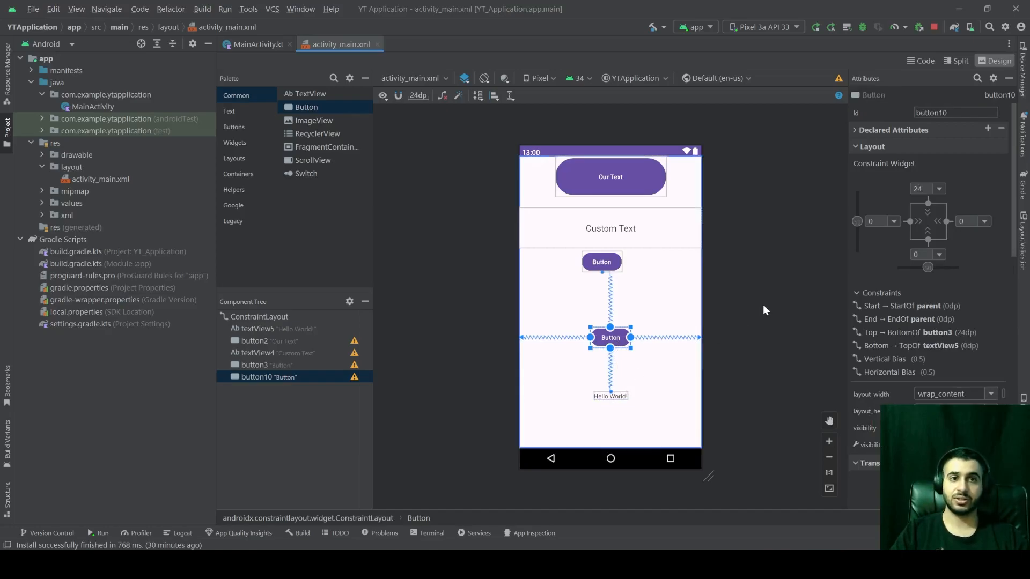
click(920, 189)
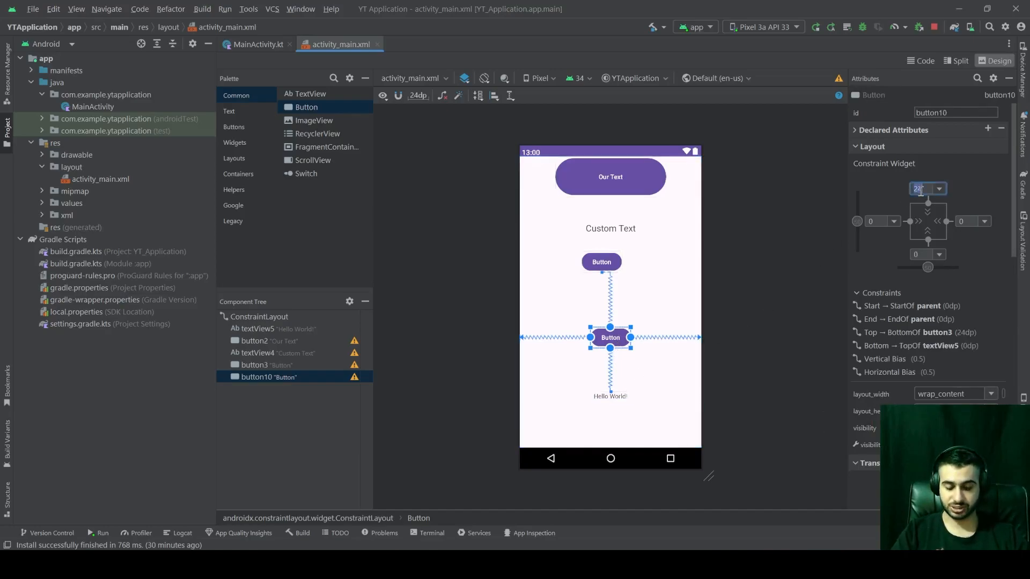
text(0)
key(Return)
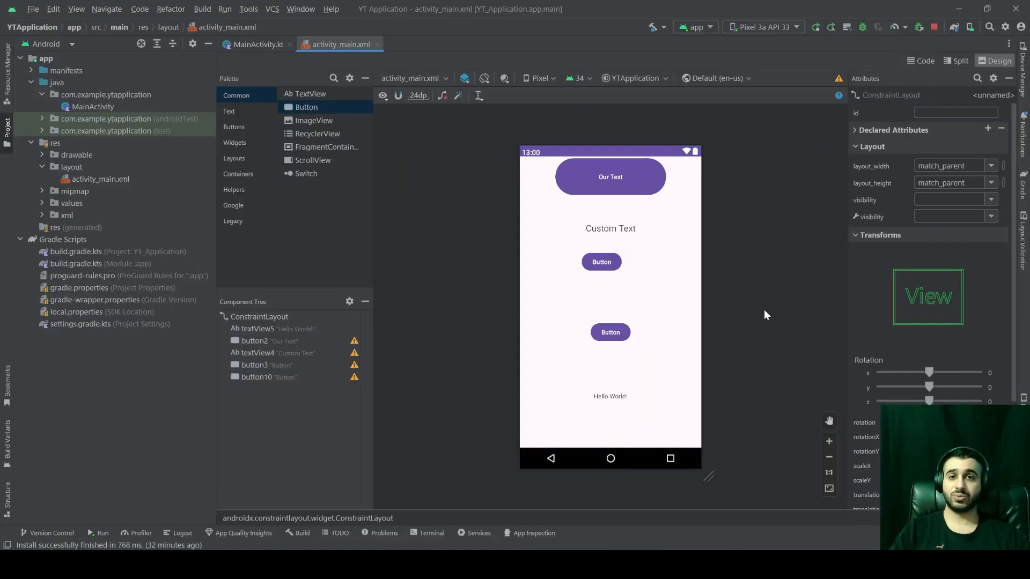
- Clear all constraints from the layout and confirm the removal
click(639, 186)
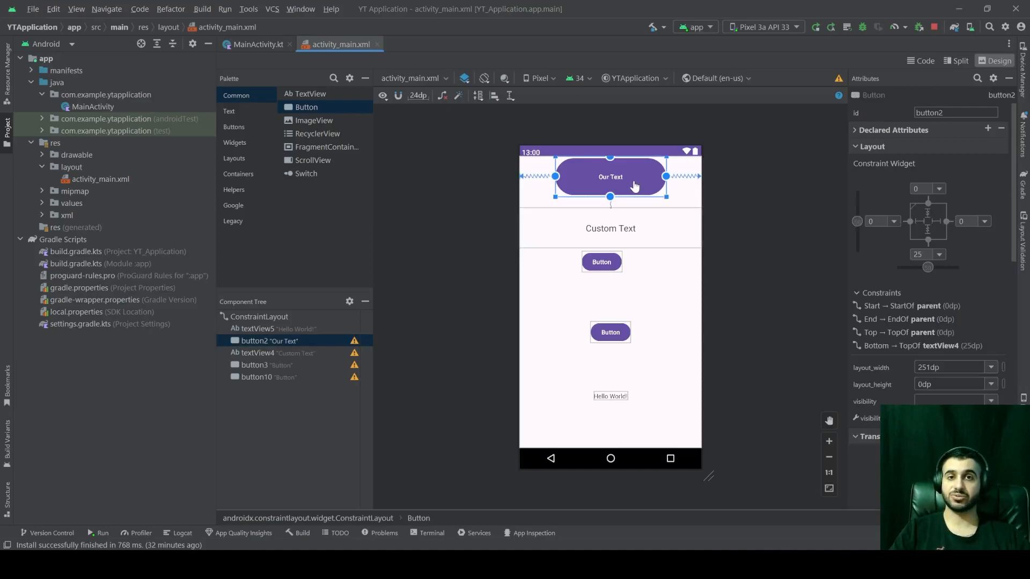
click(442, 96)
click(543, 296)
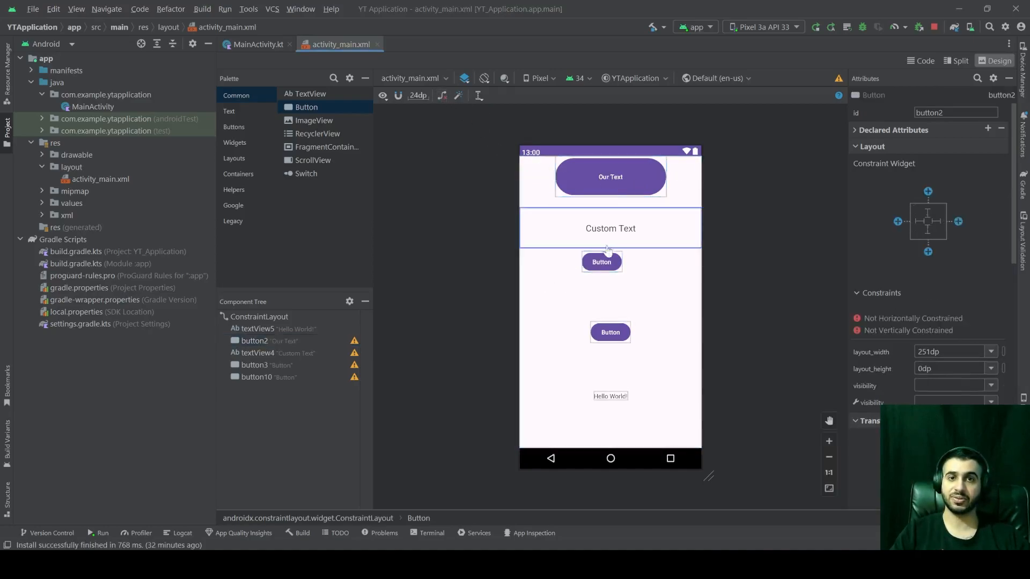
- Move button10 down near Hello World!, centred horizontally, and shift button3 and the Custom Text view lower to make room between the views
drag(618, 336, 617, 369)
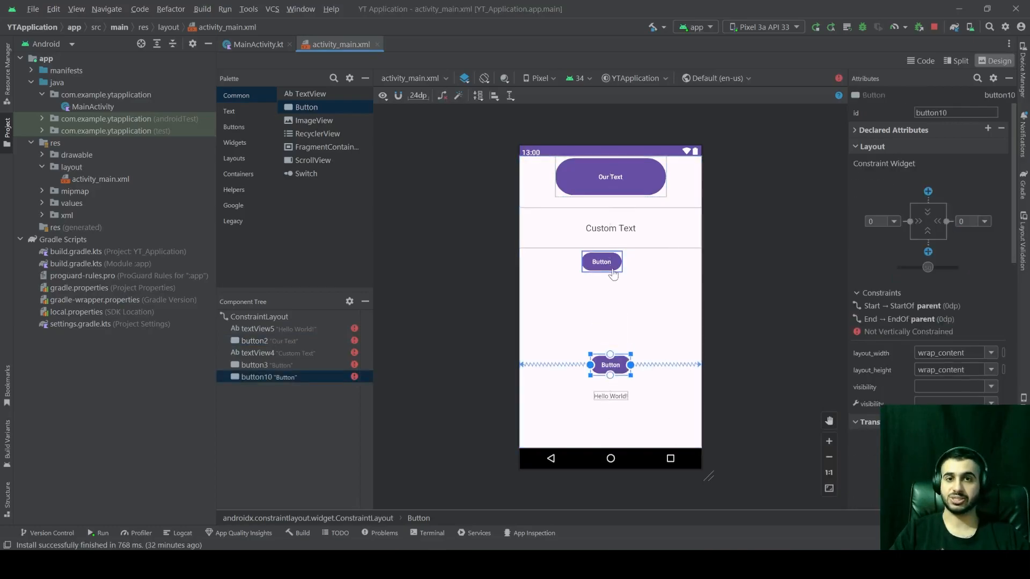
drag(611, 268, 611, 328)
drag(620, 242, 621, 290)
click(631, 229)
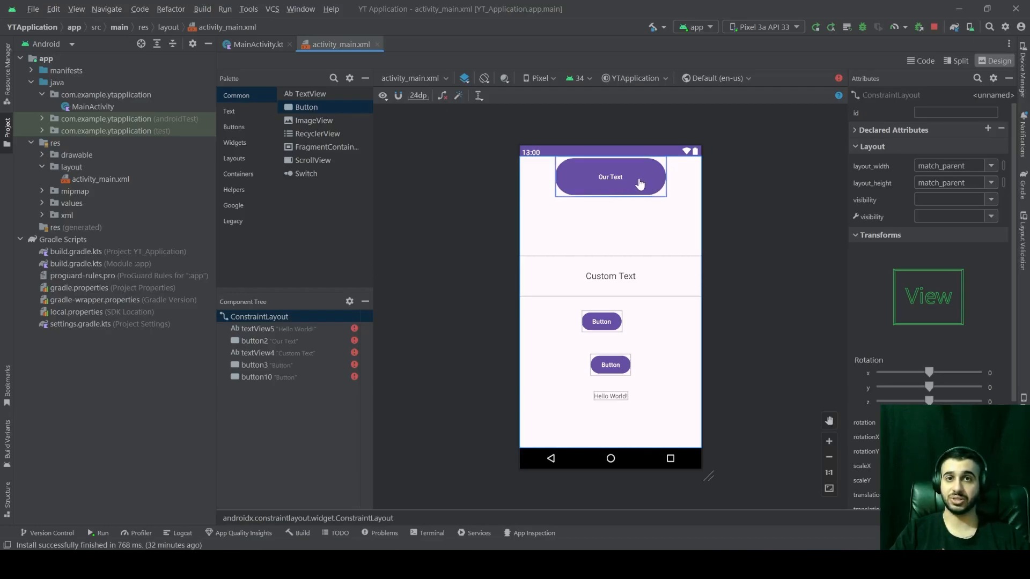
- Centre the Our Text button horizontally, constrain its top to the parent's top, and constrain Custom Text's top to the Our Text button's bottom, both with 24dp margins
drag(638, 184, 607, 205)
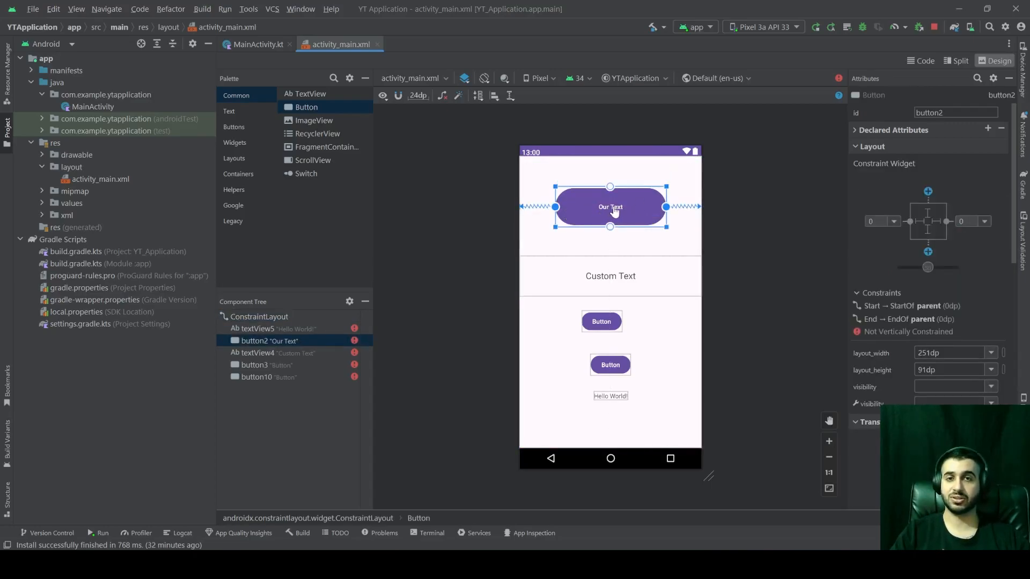
drag(610, 186, 610, 160)
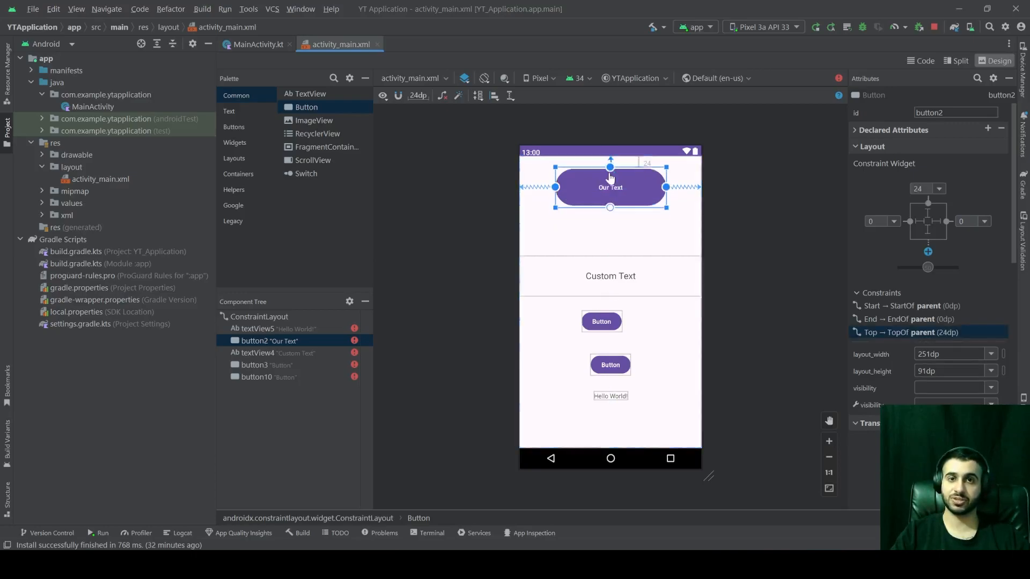
click(648, 239)
click(646, 205)
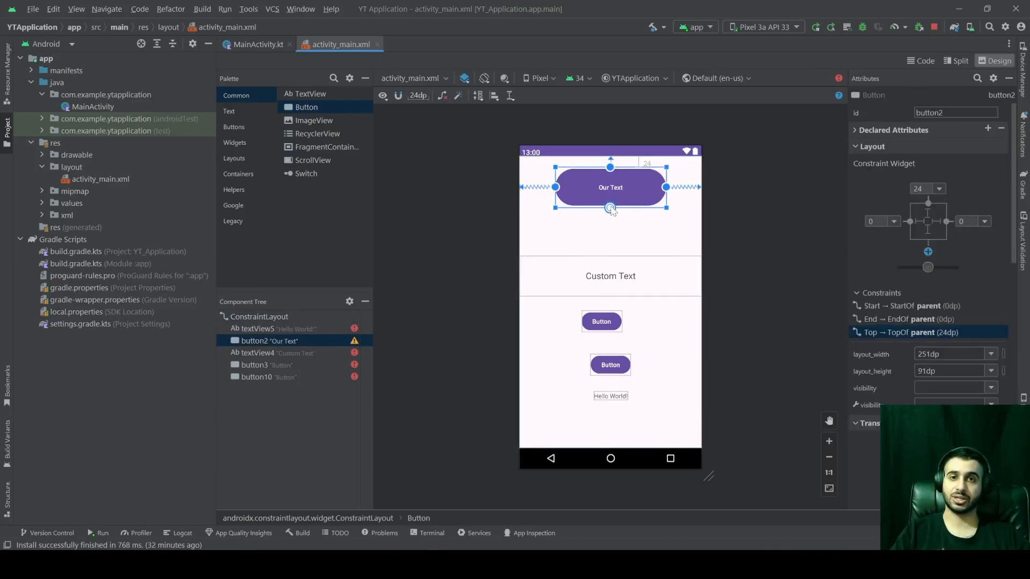
click(641, 277)
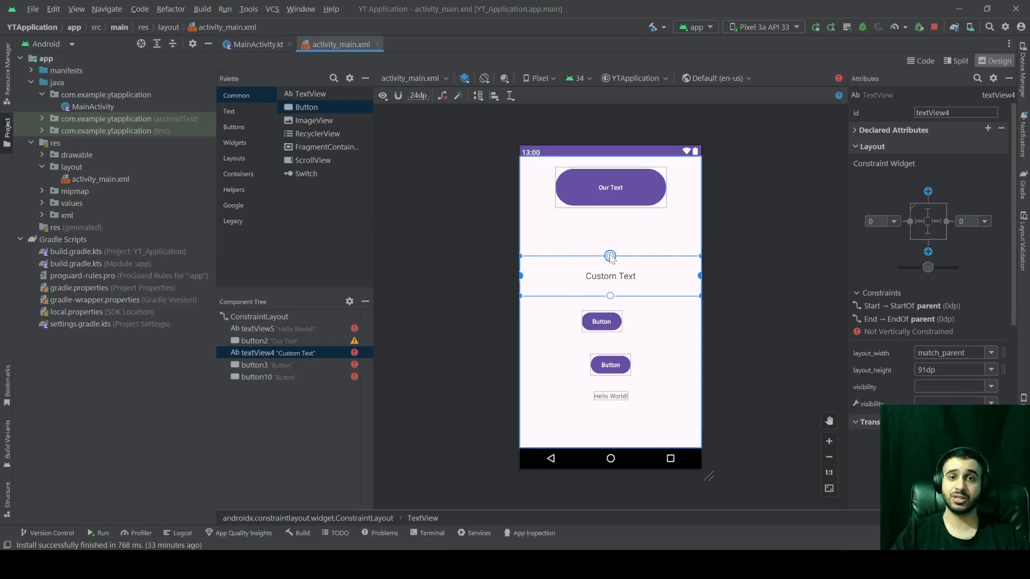
drag(610, 256, 610, 206)
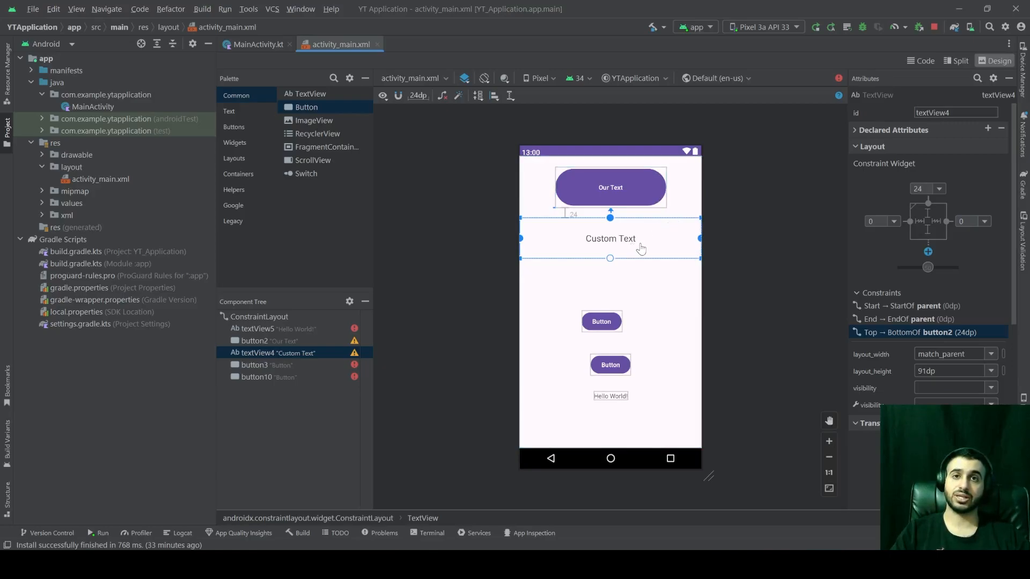
- Constrain button3's end to the parent's end and its top to Custom Text's bottom, each with a 24dp margin
click(610, 322)
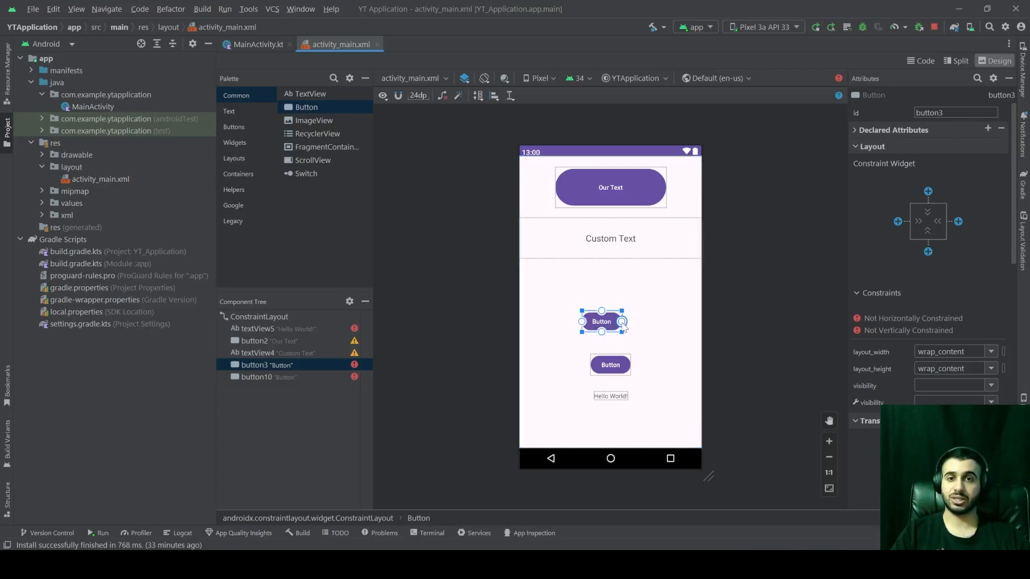
drag(622, 322, 700, 322)
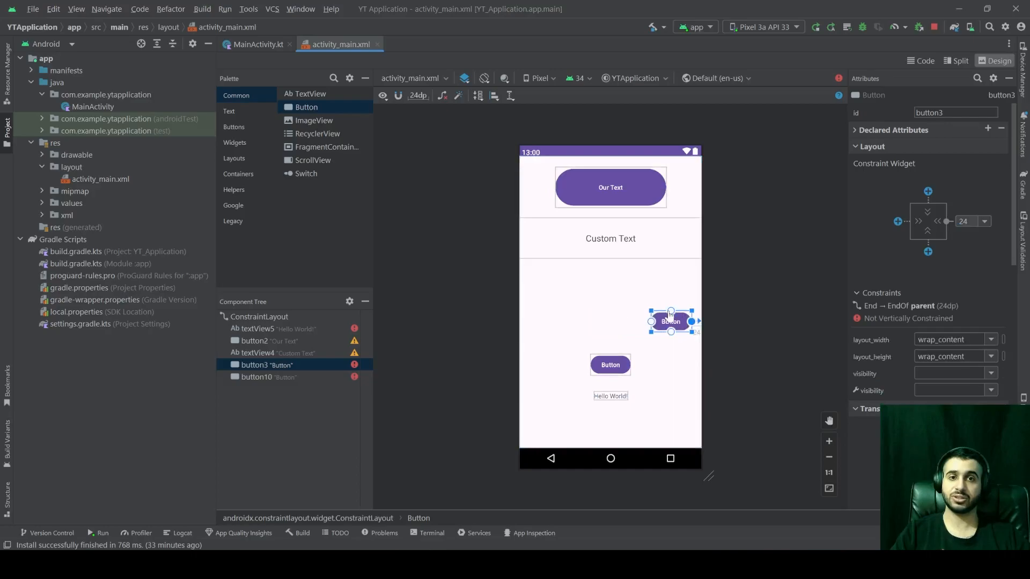
drag(671, 311, 610, 258)
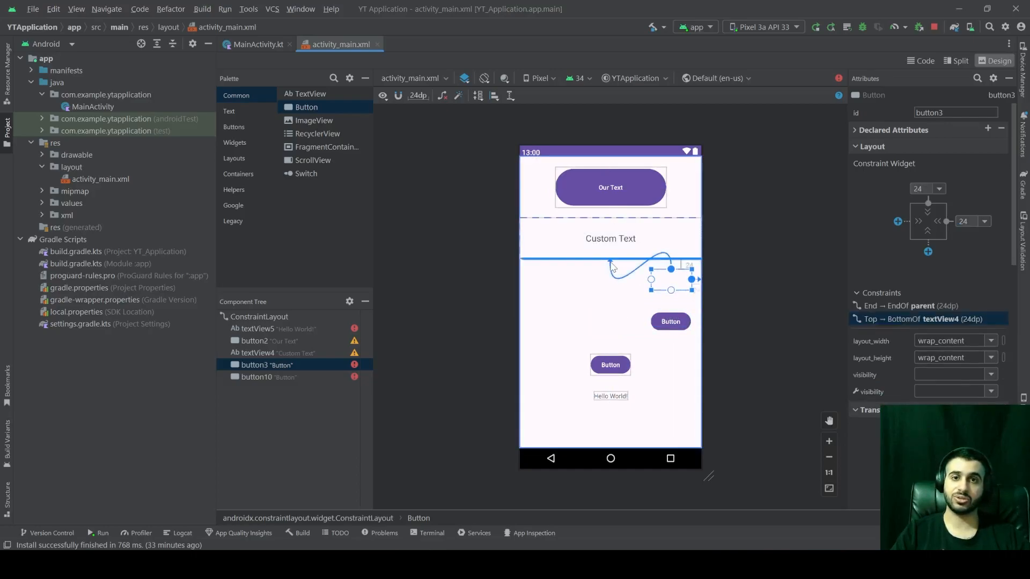
- Constrain button10's top to button3's bottom and Hello World!'s top to button10's bottom, each with a 24dp margin
click(611, 365)
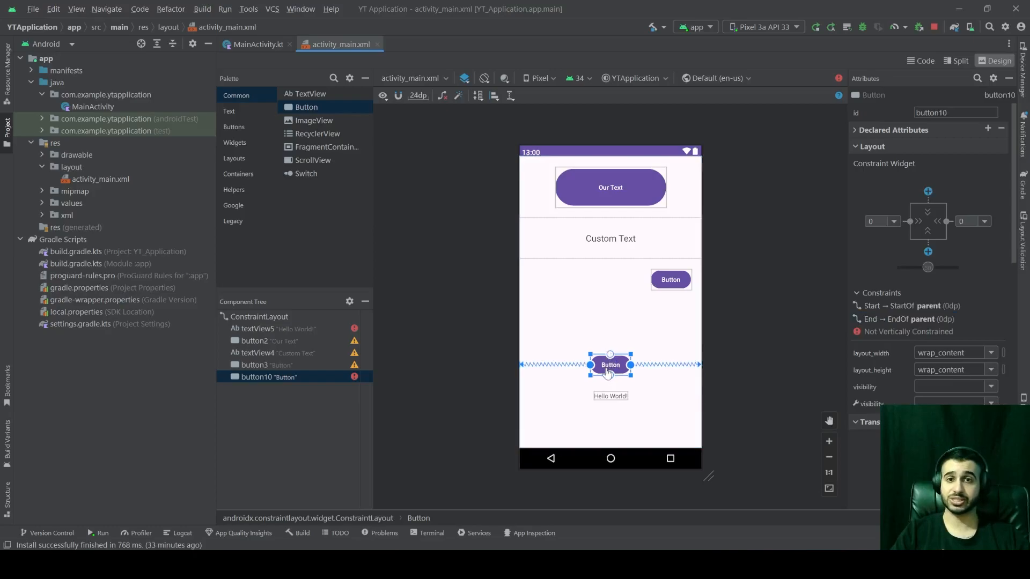
drag(611, 355, 671, 290)
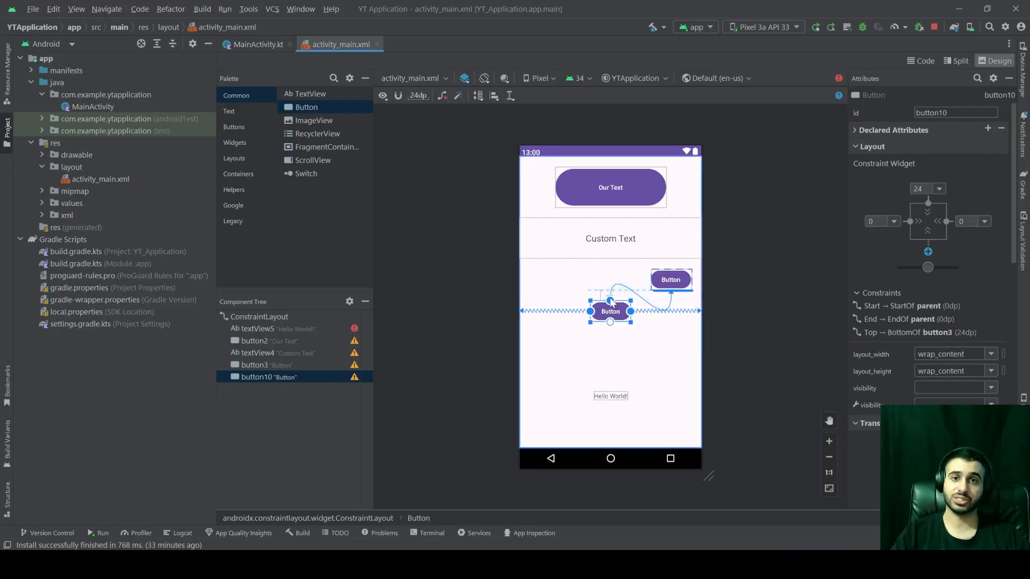
click(615, 400)
drag(610, 390, 611, 323)
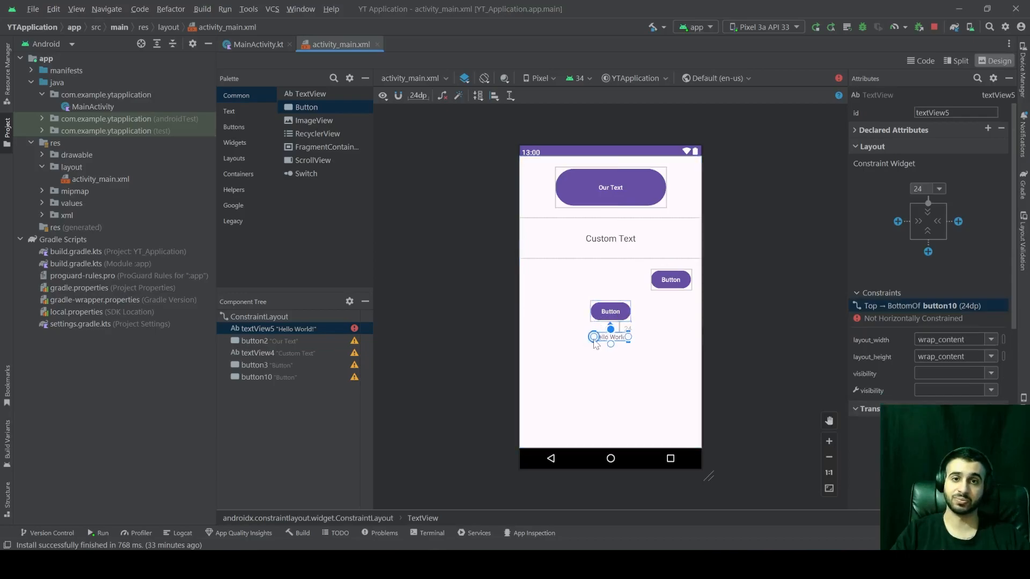
- Align Hello World! horizontally in the layout and move it down to a 32dp top margin below button10
click(492, 95)
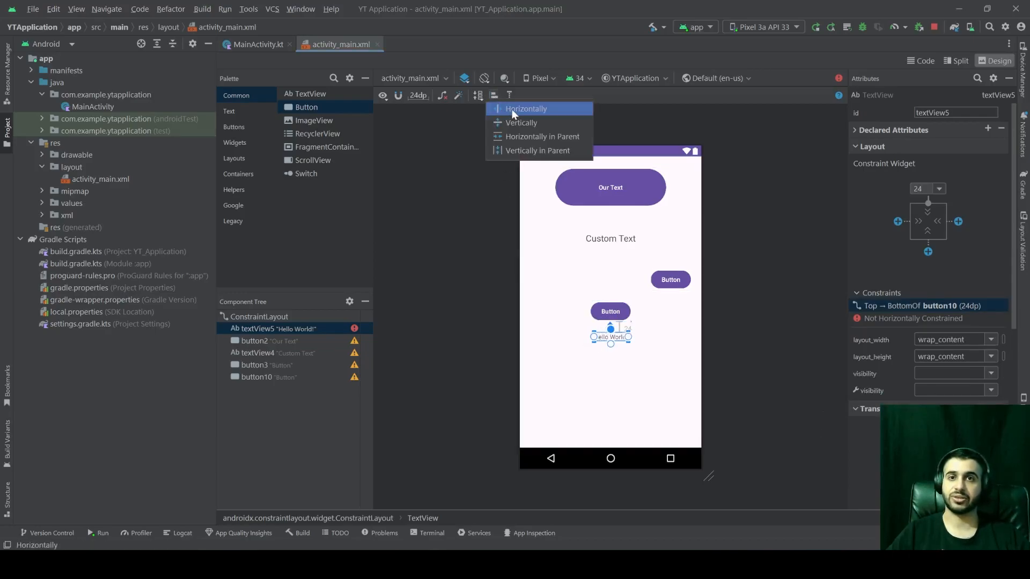
click(511, 109)
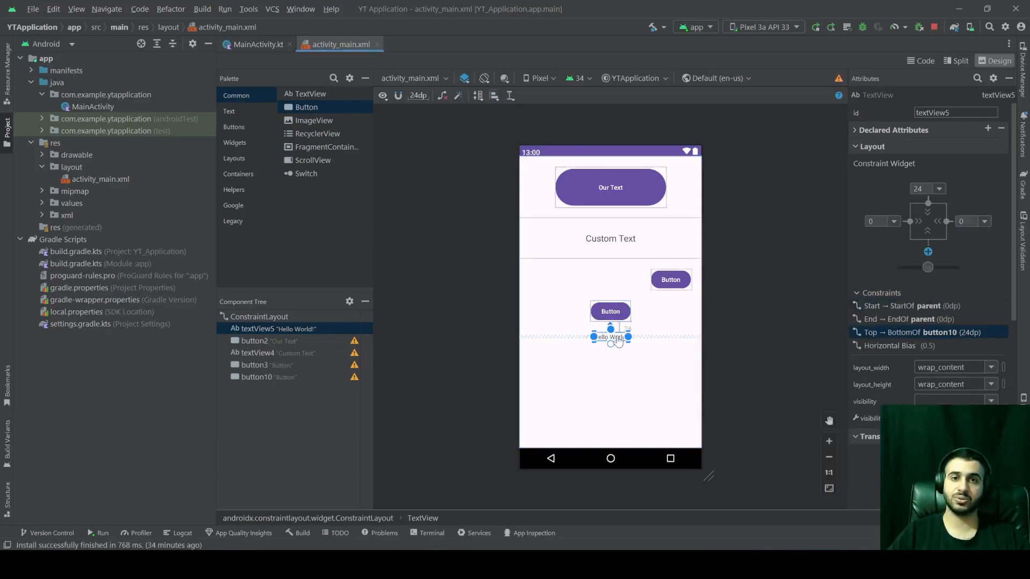
drag(618, 341, 617, 346)
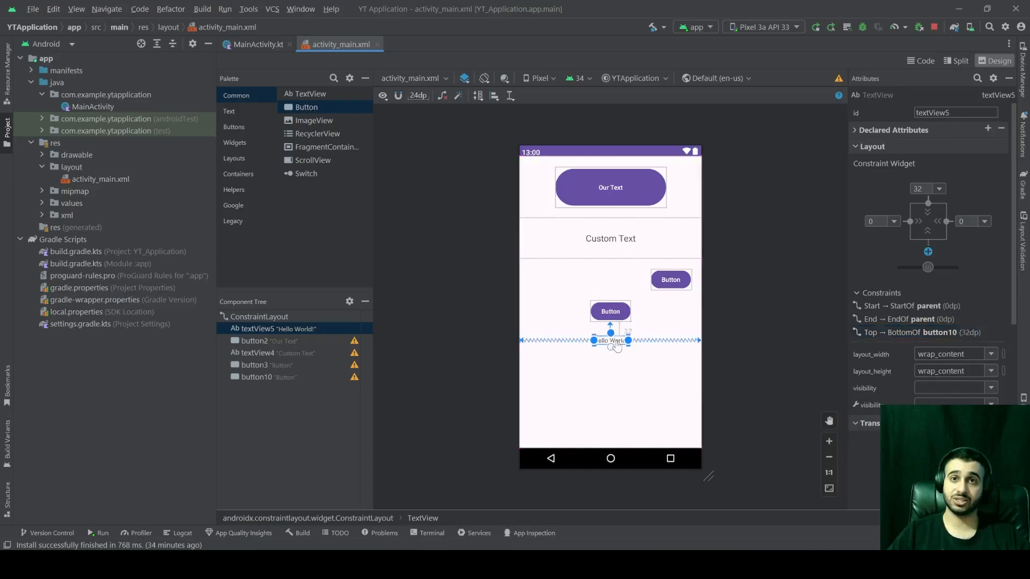
- Review how the views are constrained one below another, from the Our Text button down to Hello World!, and clear the selection
click(625, 191)
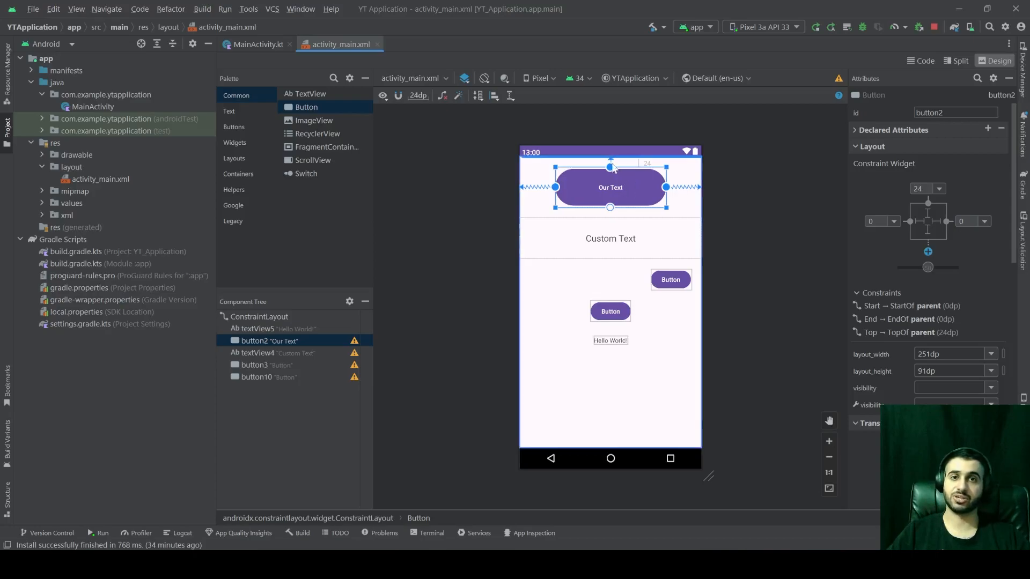
click(643, 249)
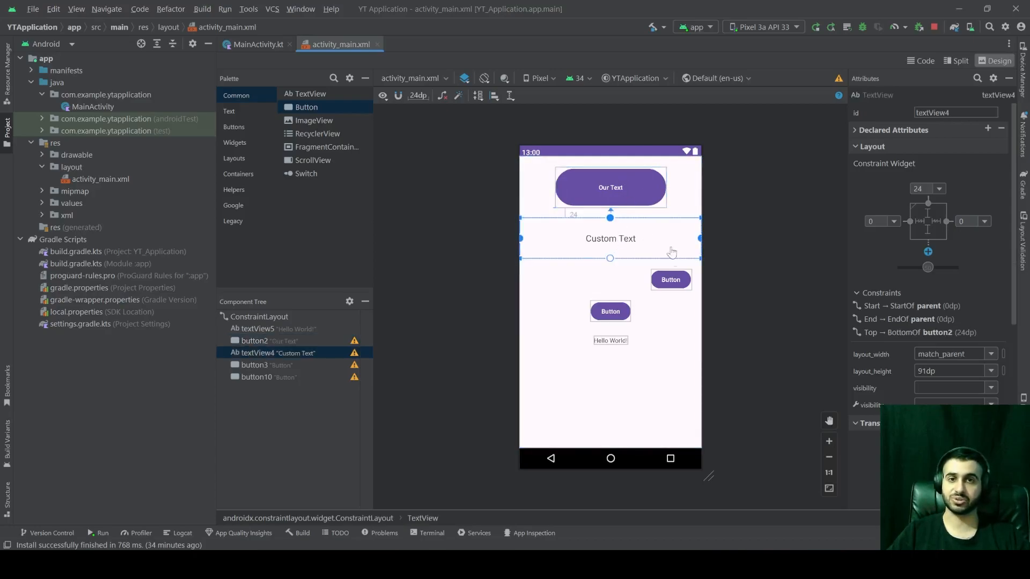
click(670, 279)
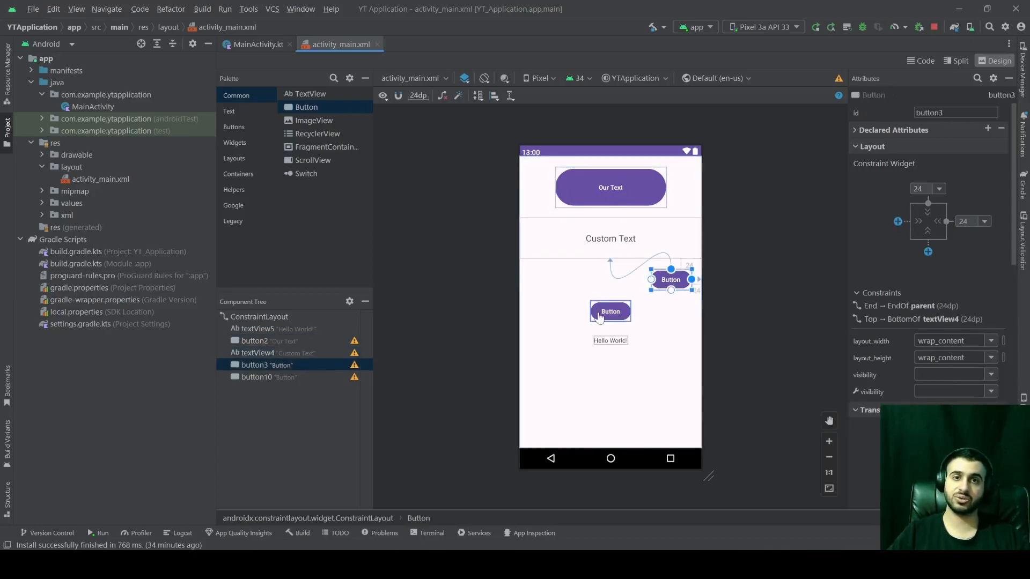
click(611, 341)
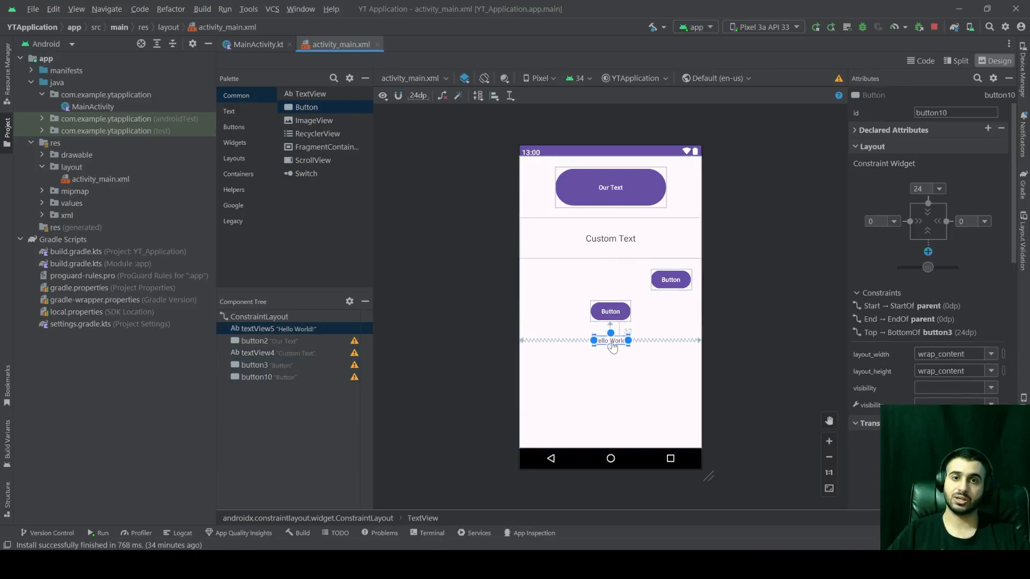
click(773, 310)
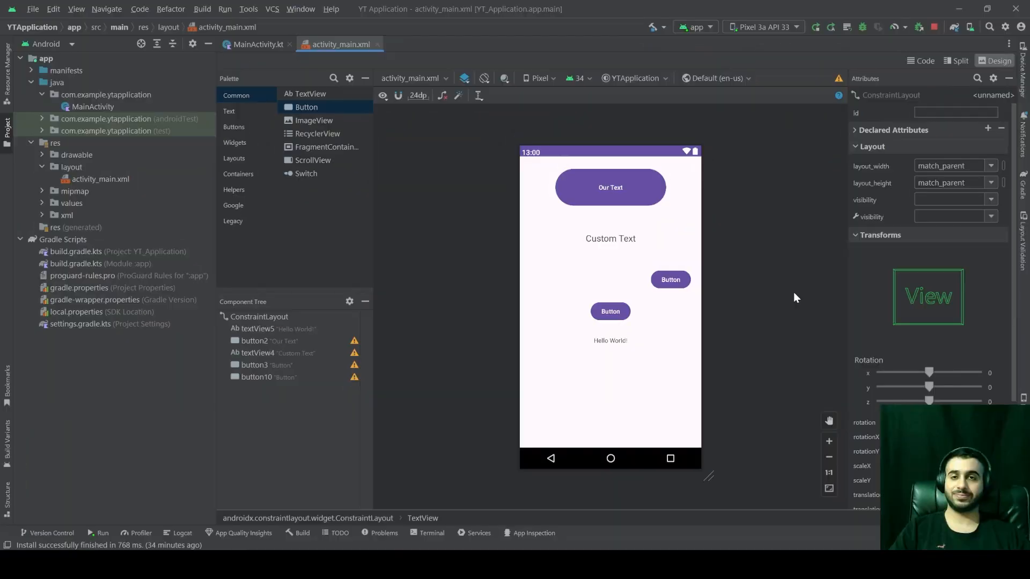